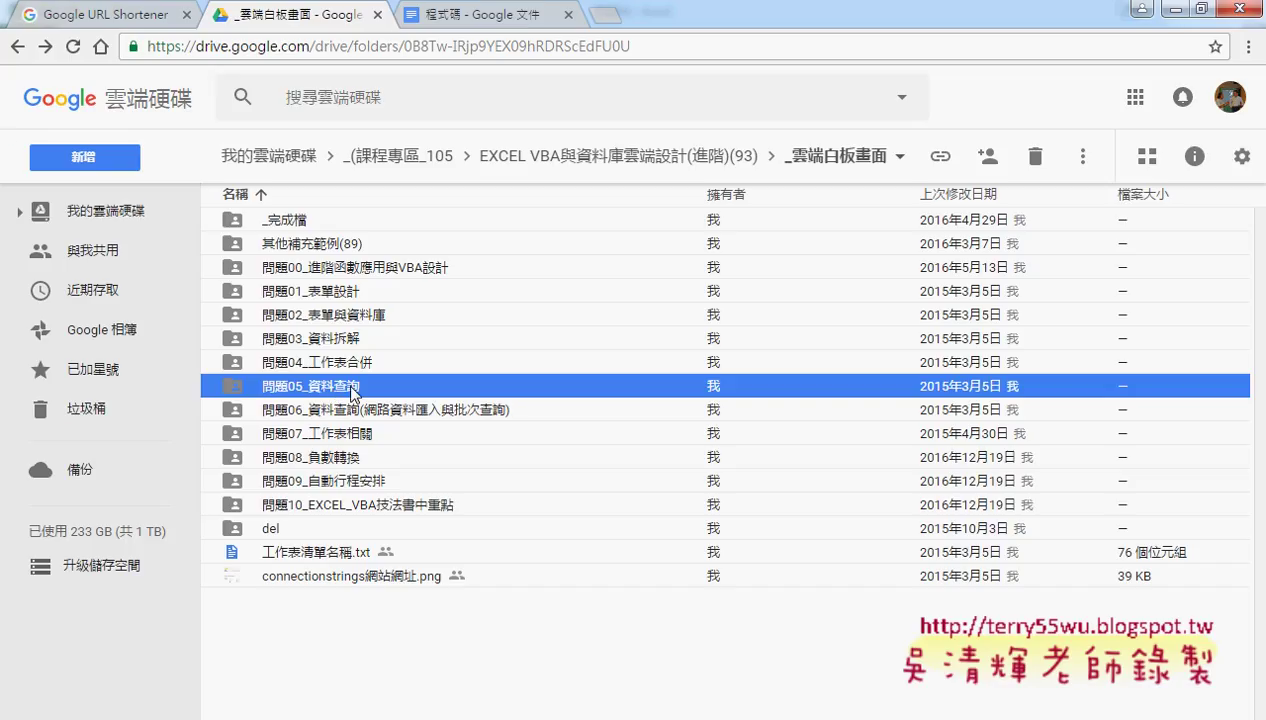
# Step: Browse the 問題05 範例4_台北市實價登錄 folder, then return to the _雲端白板畫面 folder
pyautogui.doubleClick(348, 389)
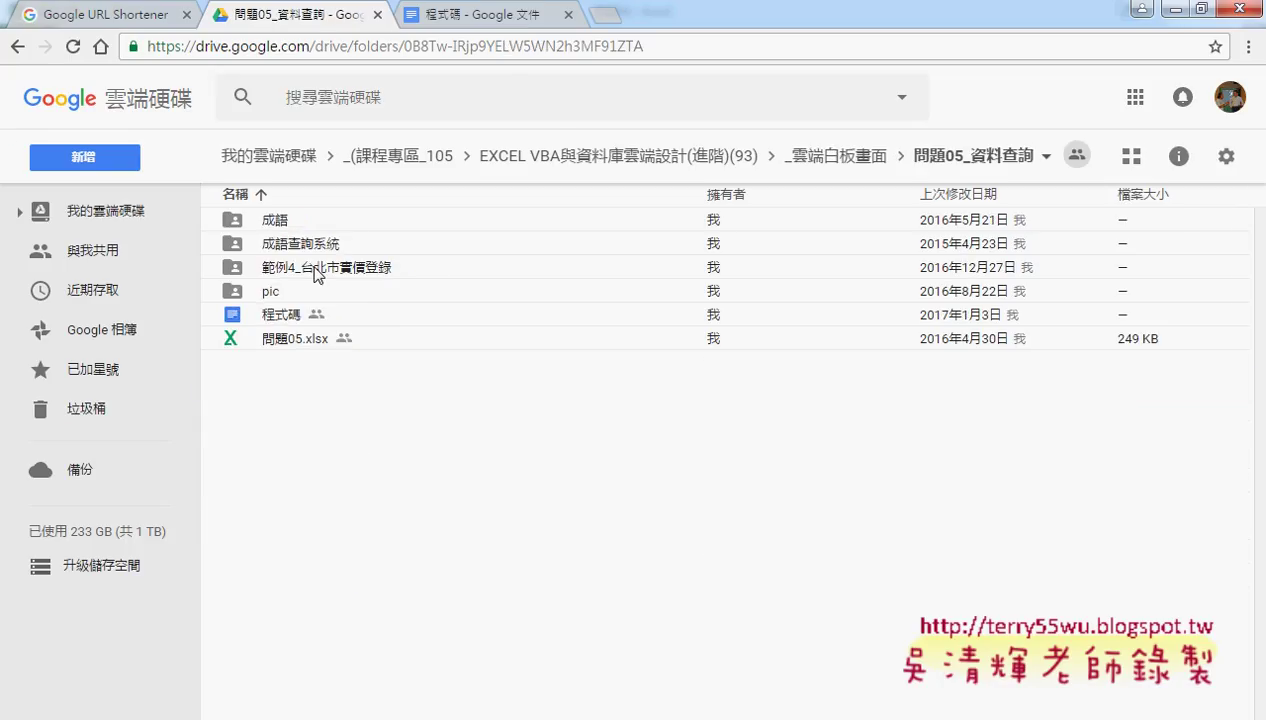
pyautogui.click(316, 270)
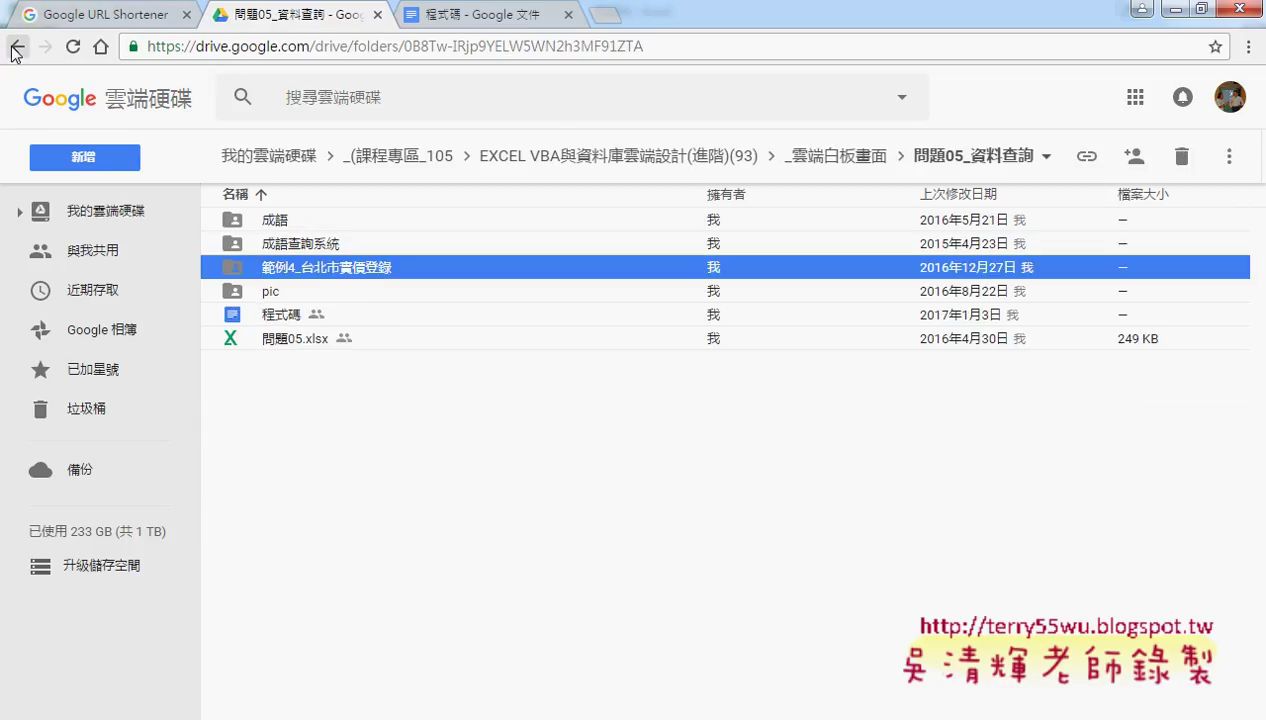
pyautogui.doubleClick(355, 277)
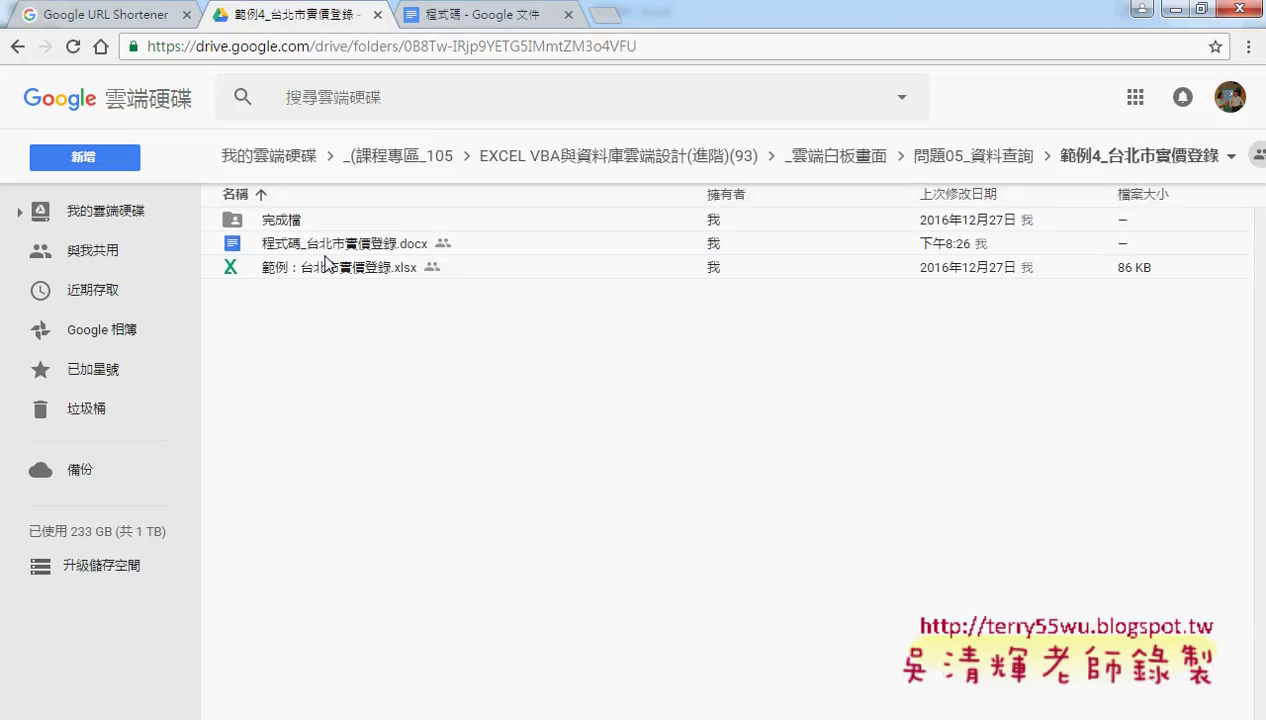
pyautogui.click(379, 247)
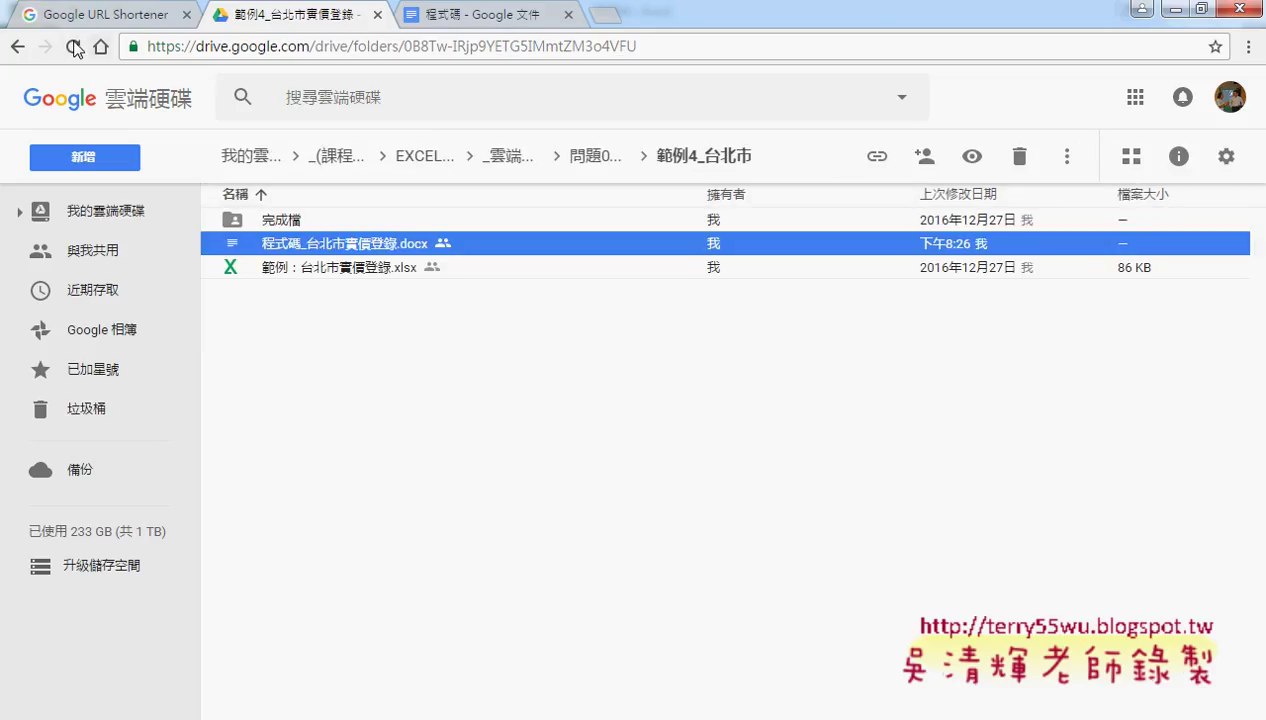
pyautogui.click(18, 47)
pyautogui.click(18, 47)
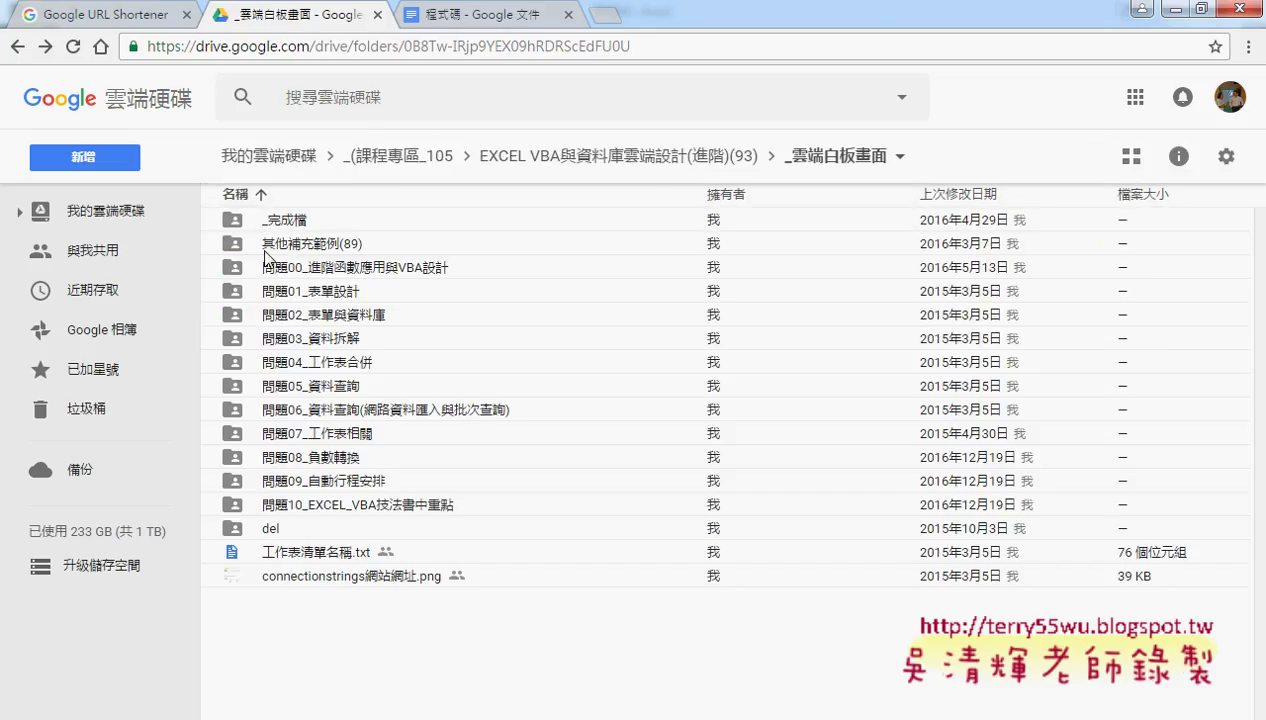
# Step: Open the 程式碼 document in 問題06_資料查詢 > 01_批次查詢
pyautogui.doubleClick(324, 410)
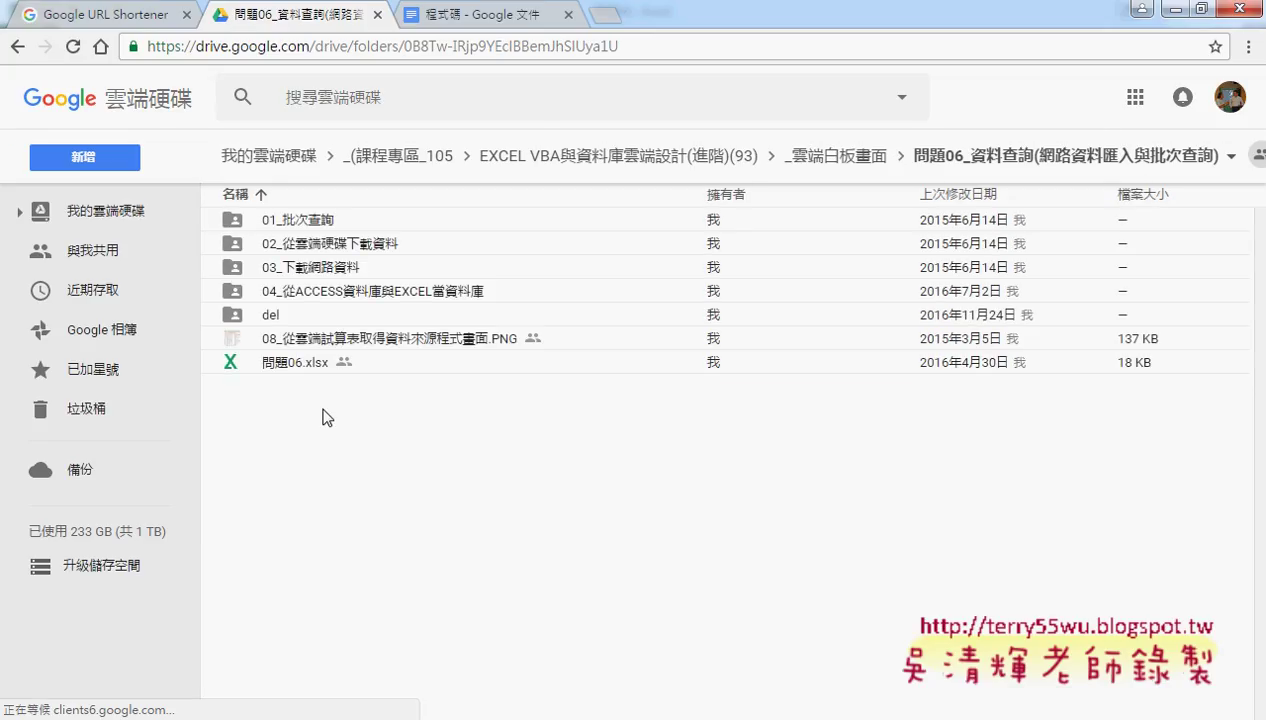
pyautogui.doubleClick(287, 220)
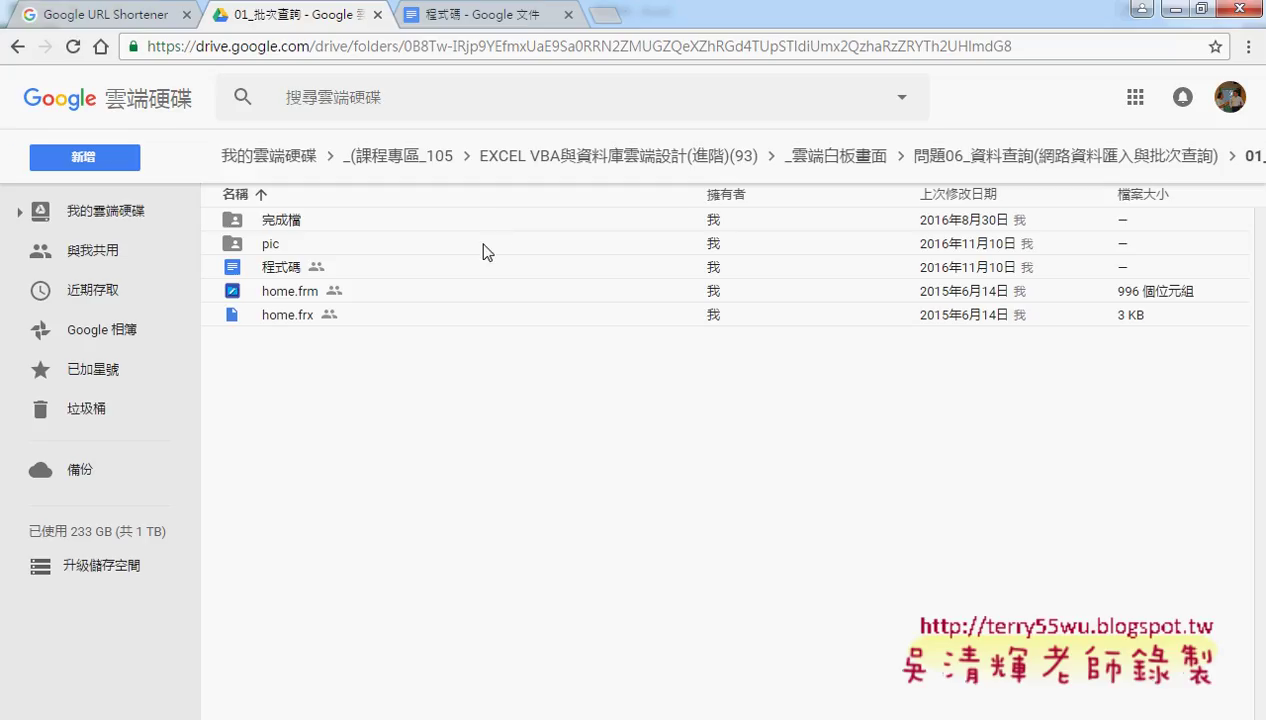
pyautogui.click(314, 268)
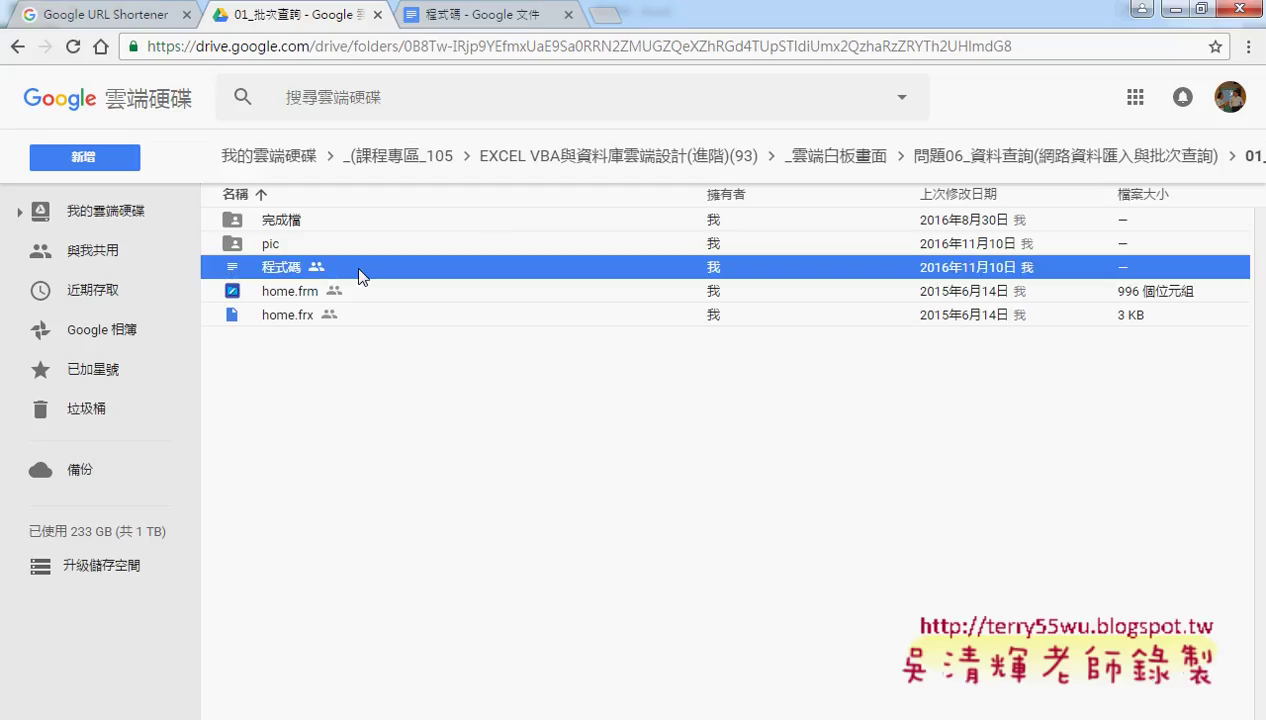
pyautogui.doubleClick(358, 270)
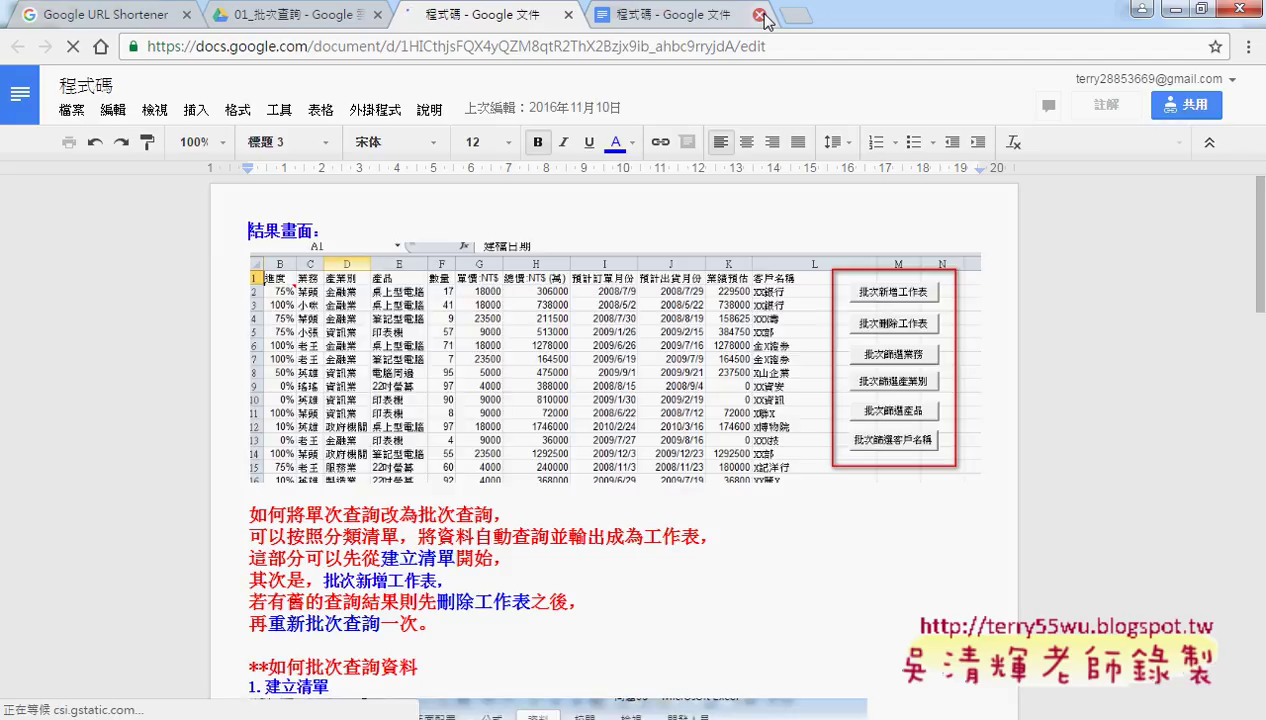
# Step: Close the duplicate 程式碼 tab, maximize Chrome, and return to the 結果畫面 screenshot
pyautogui.doubleClick(760, 16)
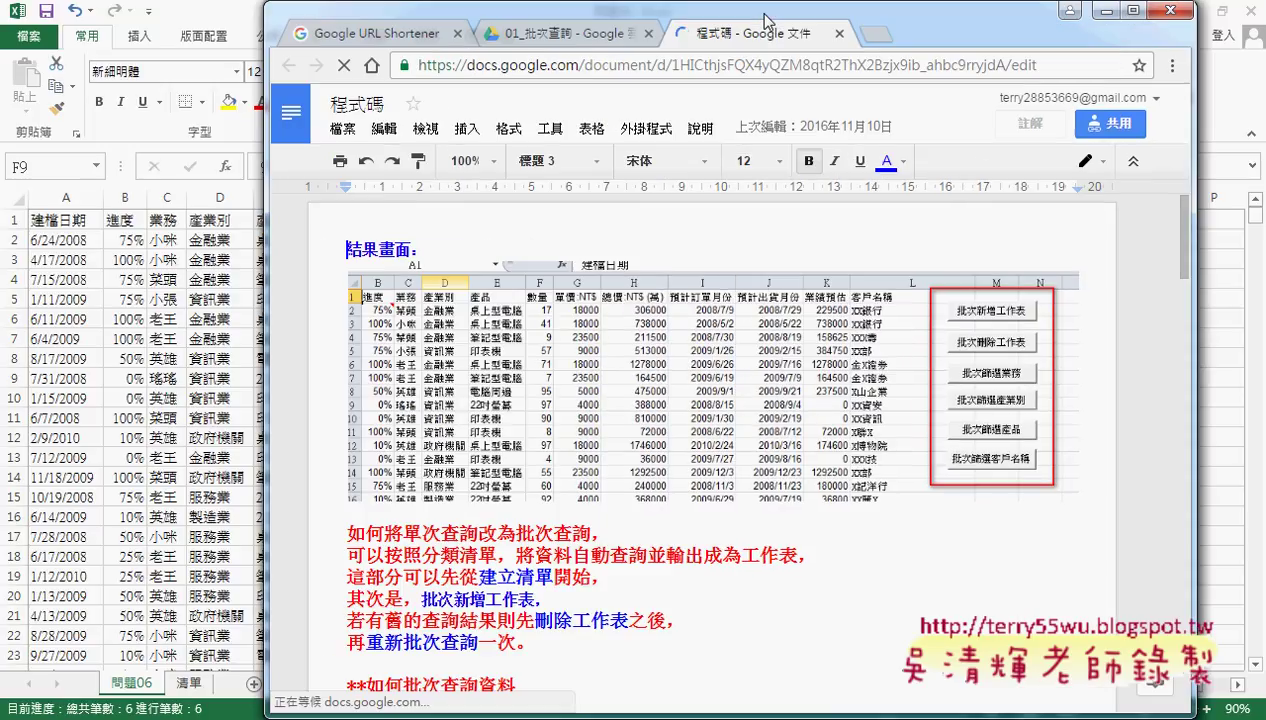
pyautogui.doubleClick(978, 19)
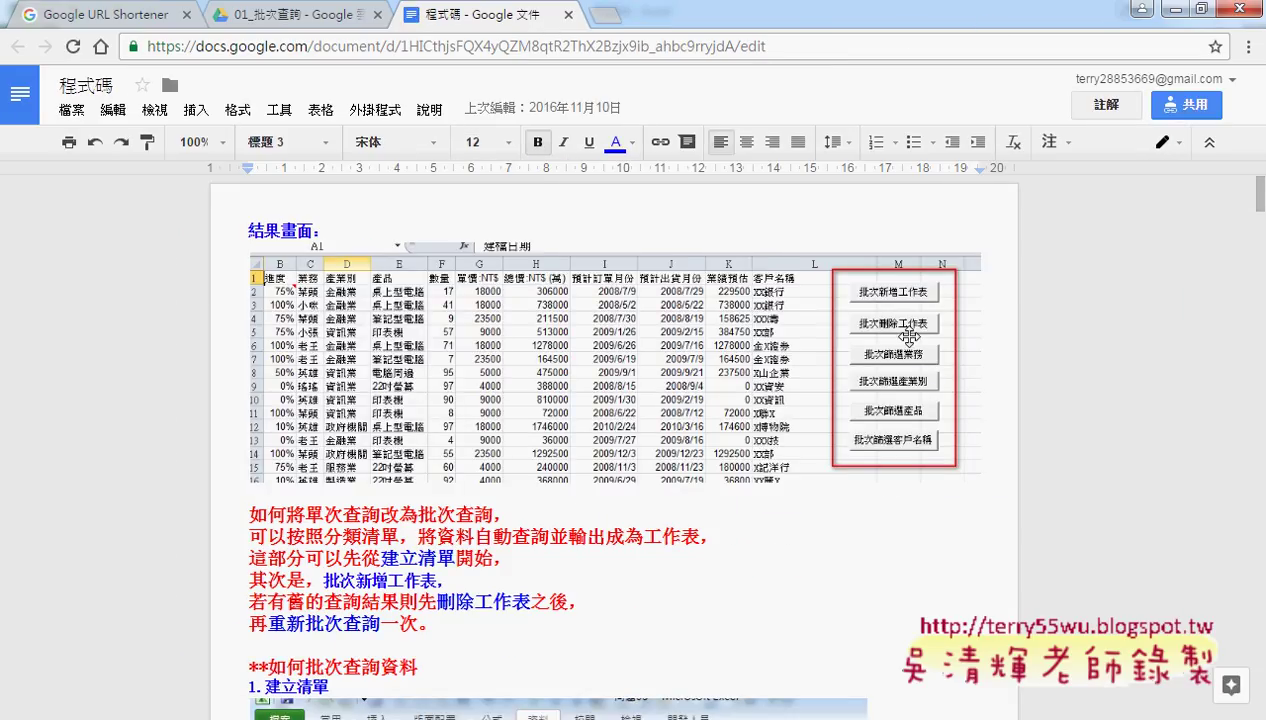
pyautogui.scroll(-5, 449, 400)
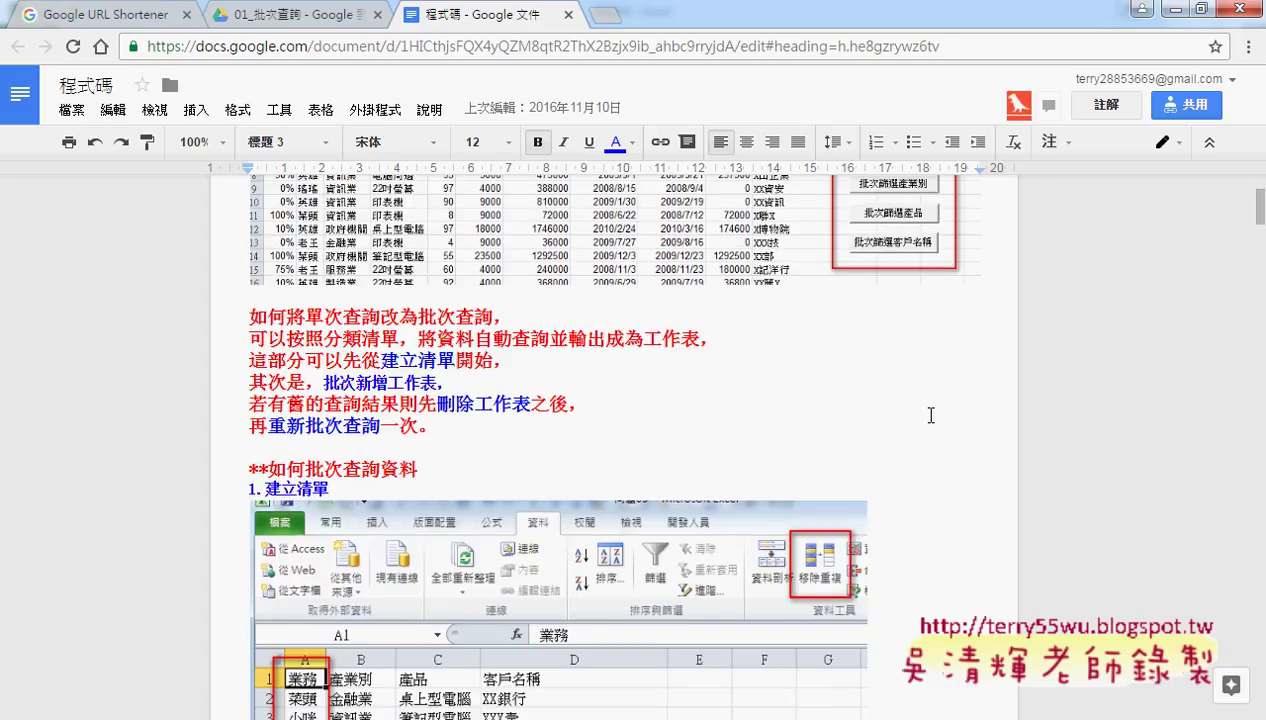
pyautogui.scroll(3, 449, 400)
pyautogui.scroll(1, 449, 397)
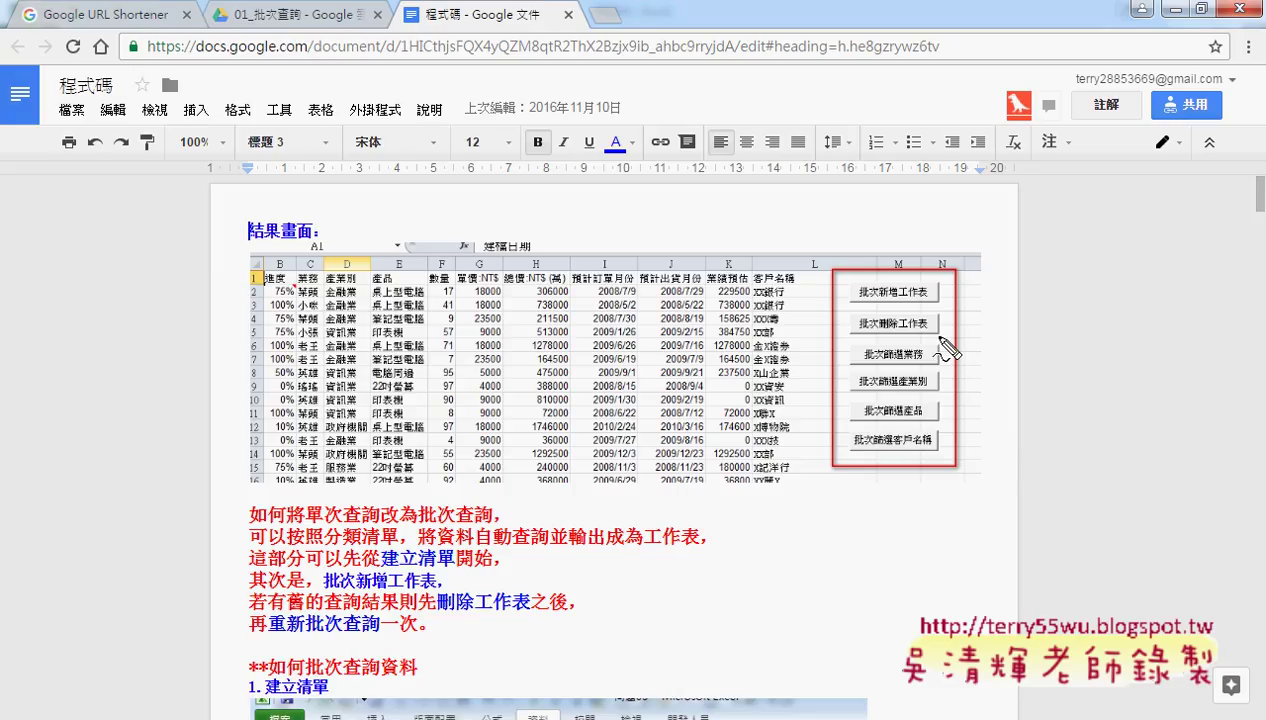
pyautogui.moveTo(880, 298); pyautogui.dragTo(895, 294)
pyautogui.moveTo(880, 334); pyautogui.dragTo(896, 331)
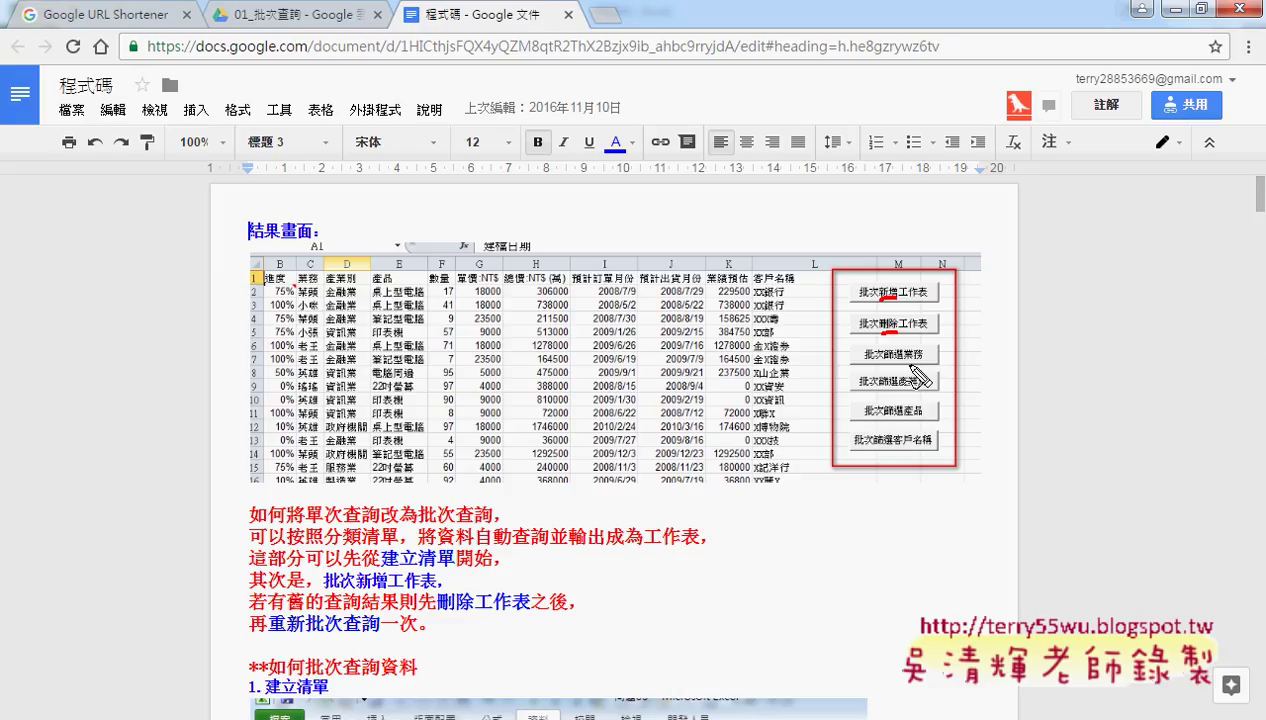
pyautogui.moveTo(903, 366); pyautogui.dragTo(928, 362)
pyautogui.moveTo(322, 271)
pyautogui.mouseDown()
pyautogui.moveTo(300, 276)
pyautogui.moveTo(391, 283)
pyautogui.mouseUp()
pyautogui.moveTo(772, 284); pyautogui.dragTo(800, 282)
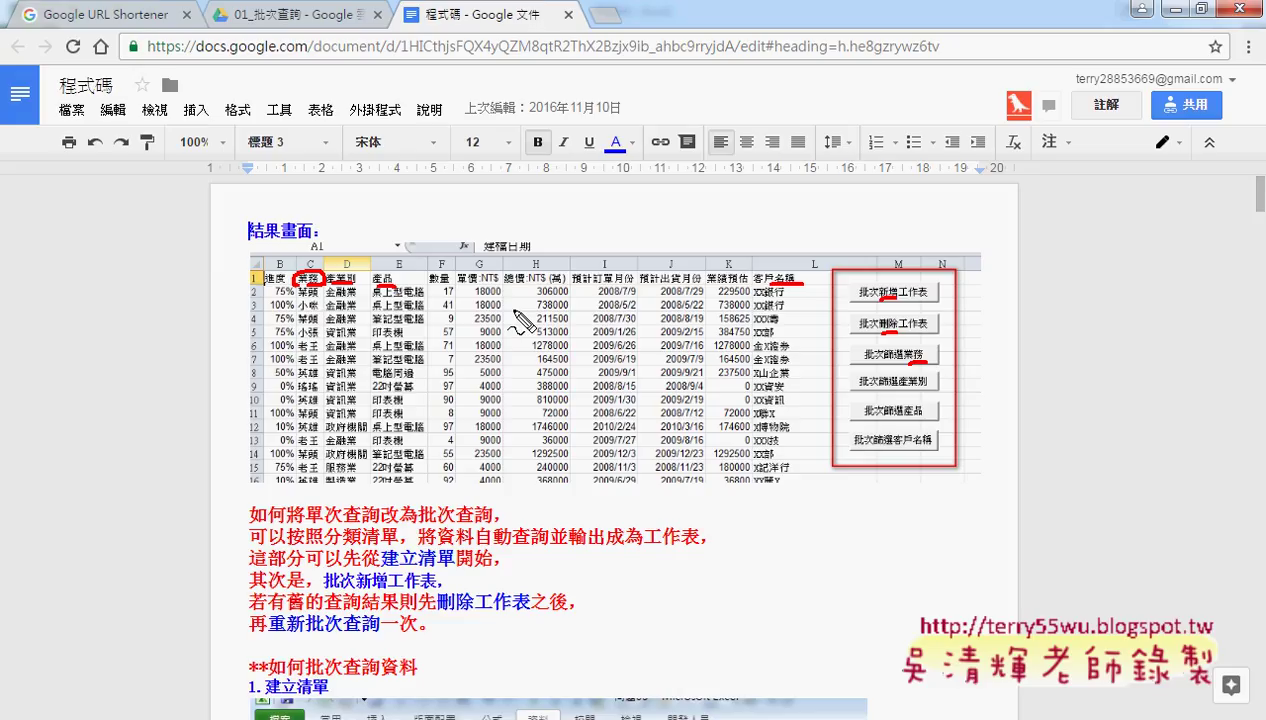
# Step: Clear the pen marks and scroll to '1. 建立清單', highlighting the words 批次查詢
pyautogui.press('Escape')
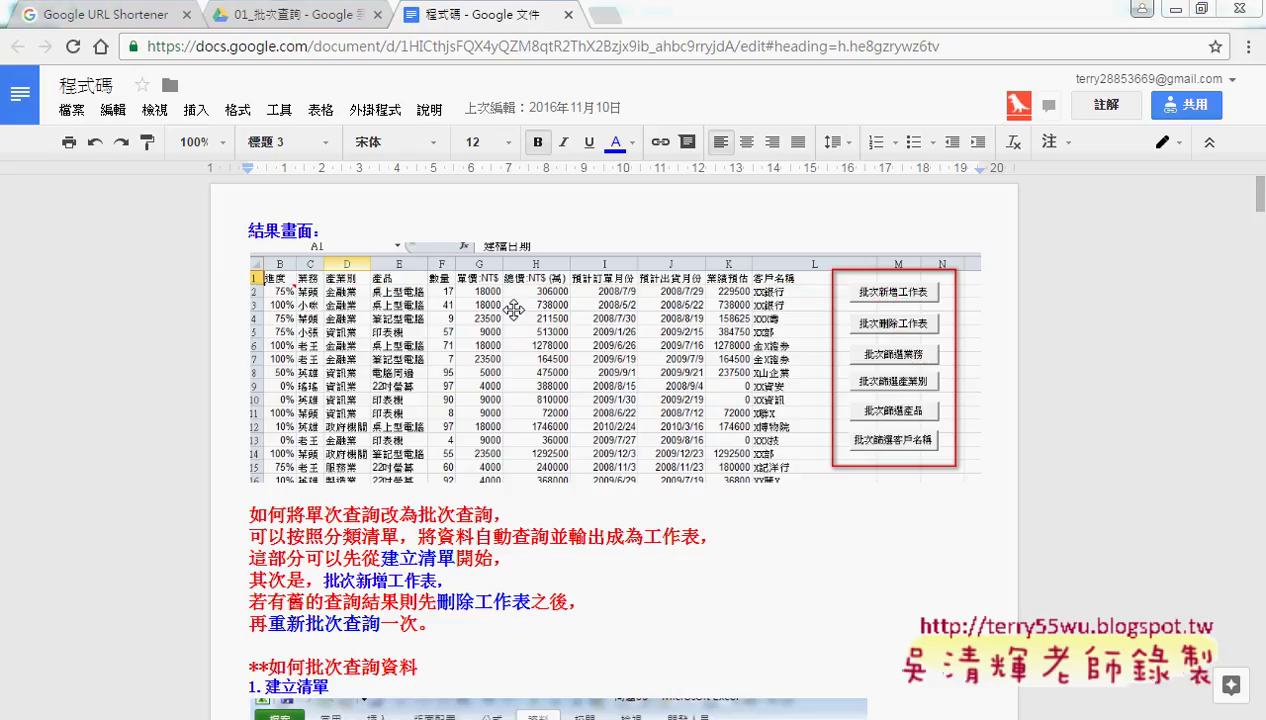
pyautogui.doubleClick(888, 540)
pyautogui.scroll(-2, 905, 537)
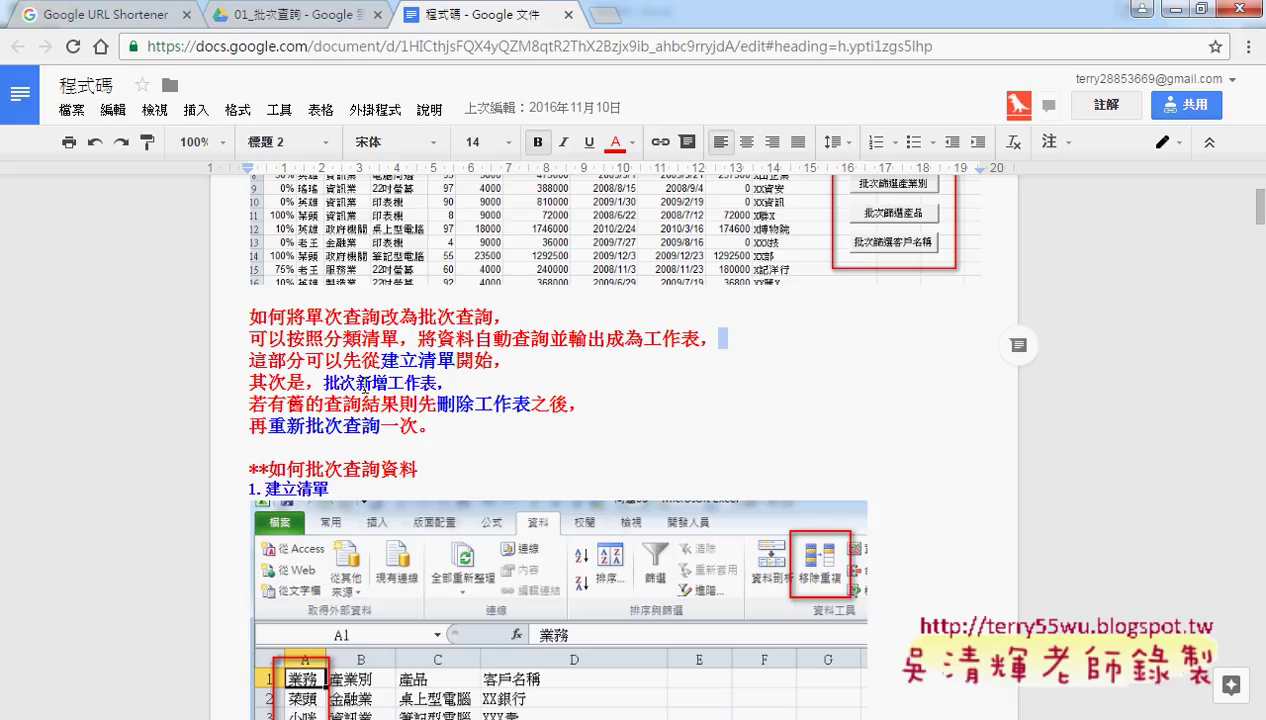
pyautogui.moveTo(418, 317); pyautogui.dragTo(492, 317)
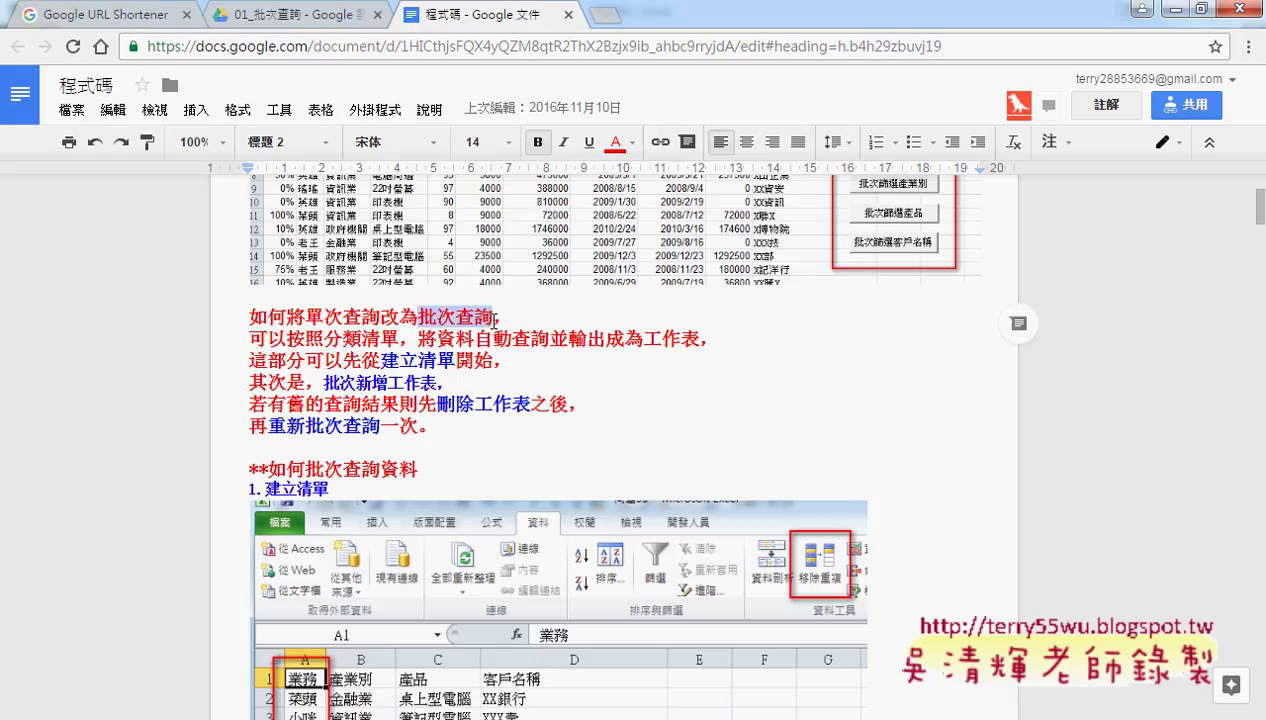
pyautogui.moveTo(305, 316); pyautogui.dragTo(490, 316)
pyautogui.scroll(-3, 557, 348)
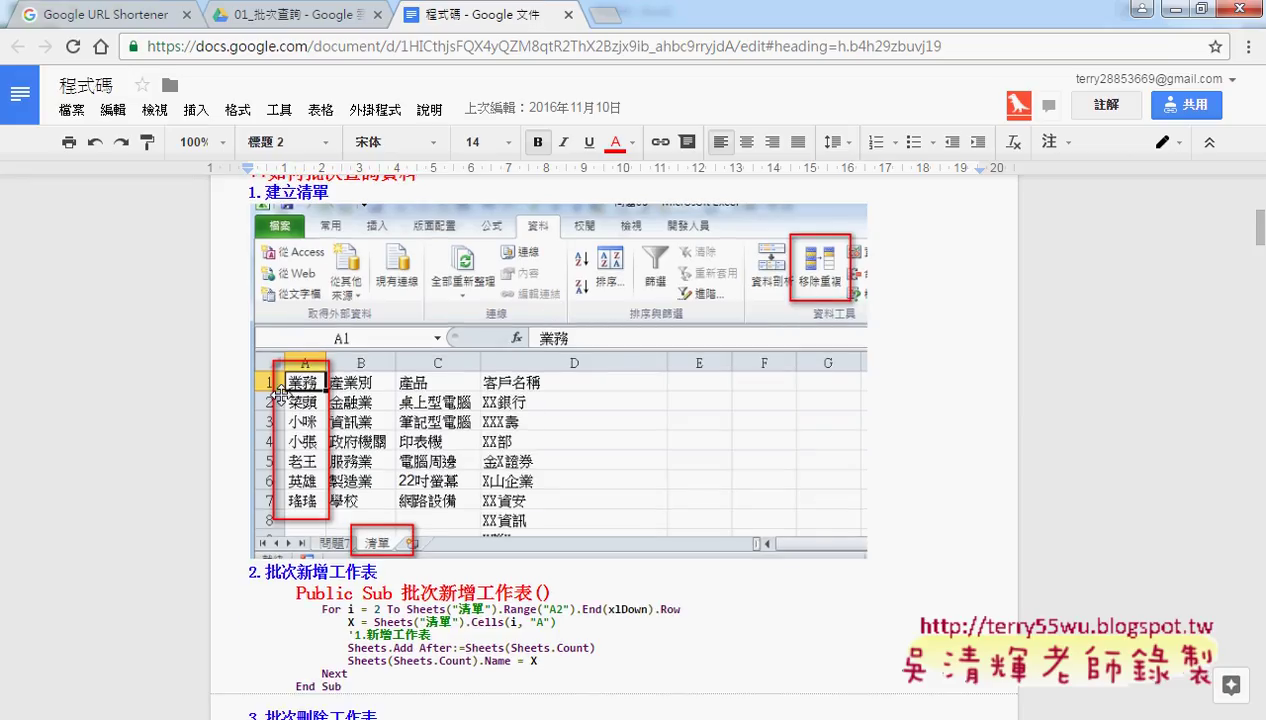
# Step: Return to the 01_批次查詢 folder listing in Google Drive
pyautogui.moveTo(336, 719)
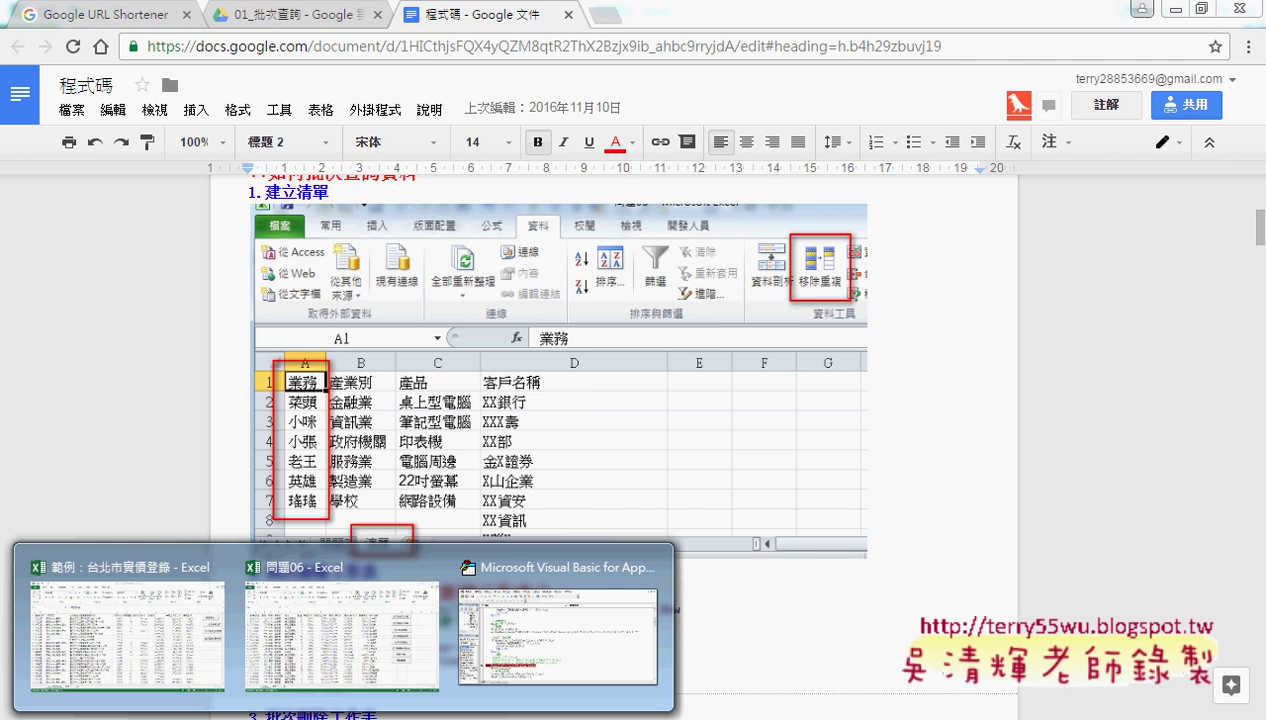
pyautogui.moveTo(338, 643)
pyautogui.click(298, 15)
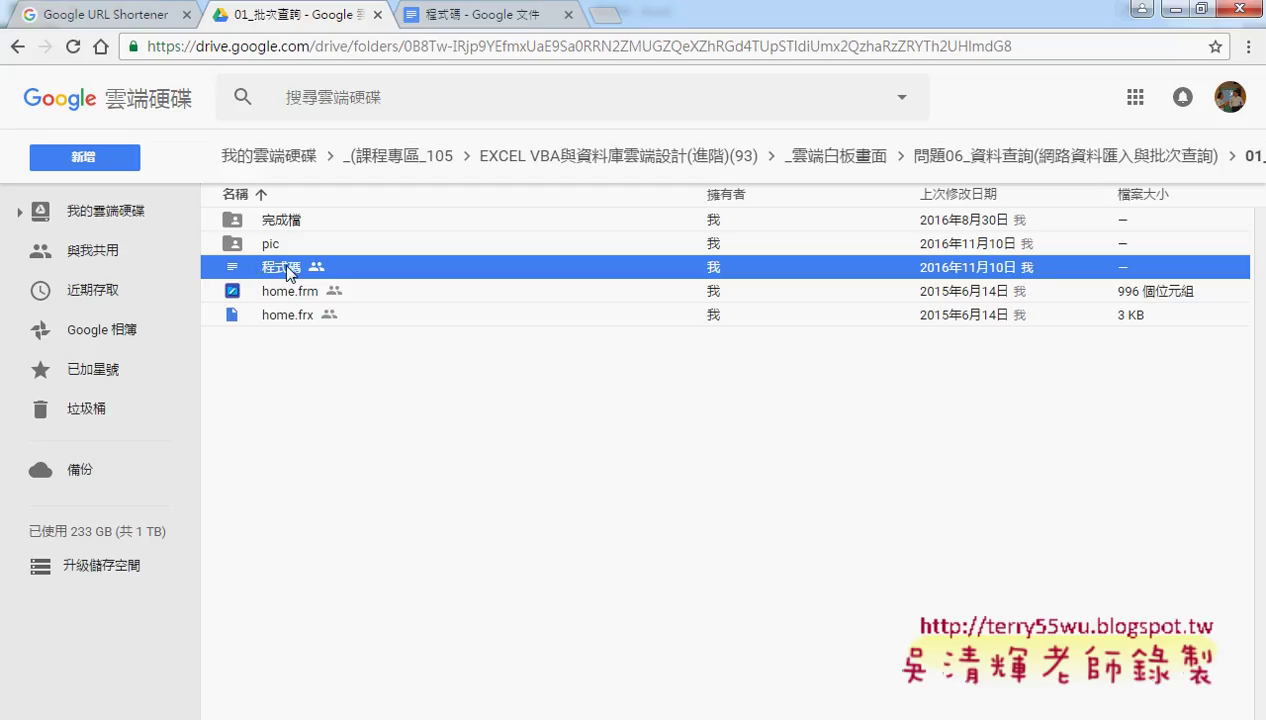
# Step: Minimize Chrome to glimpse the Excel workbook, then return to the 程式碼 document
pyautogui.click(1172, 9)
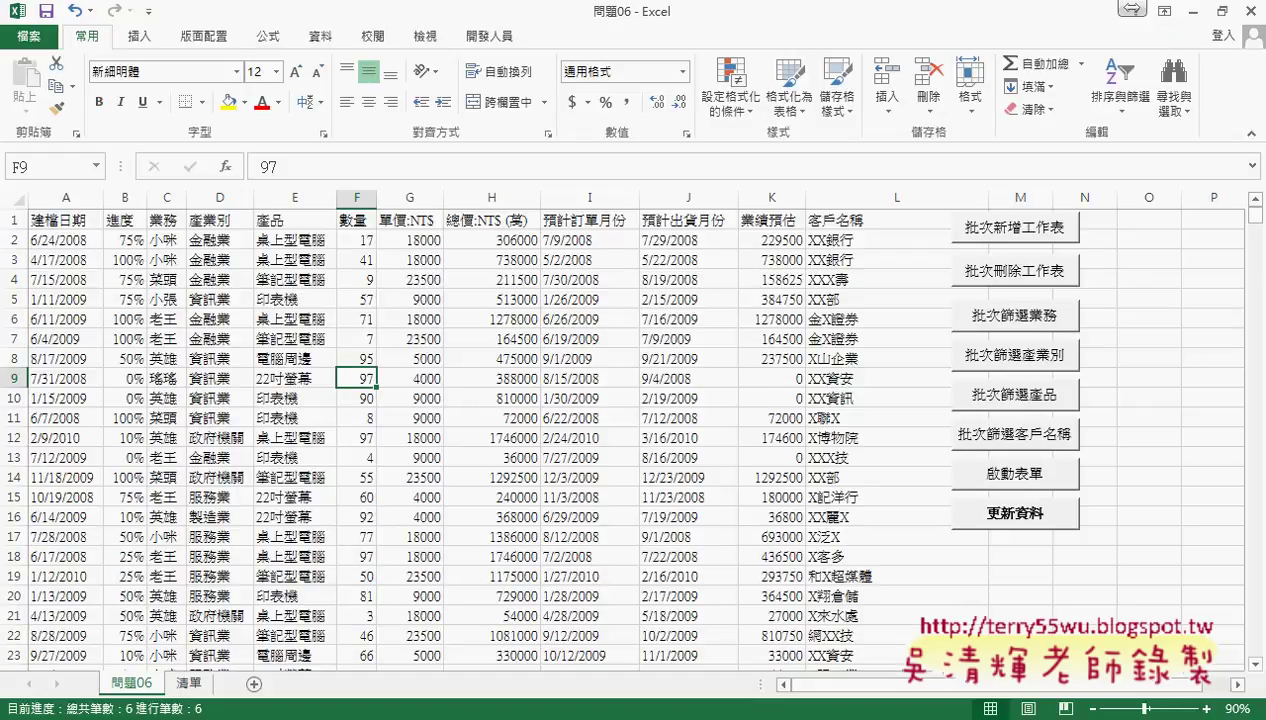
pyautogui.click(240, 672)
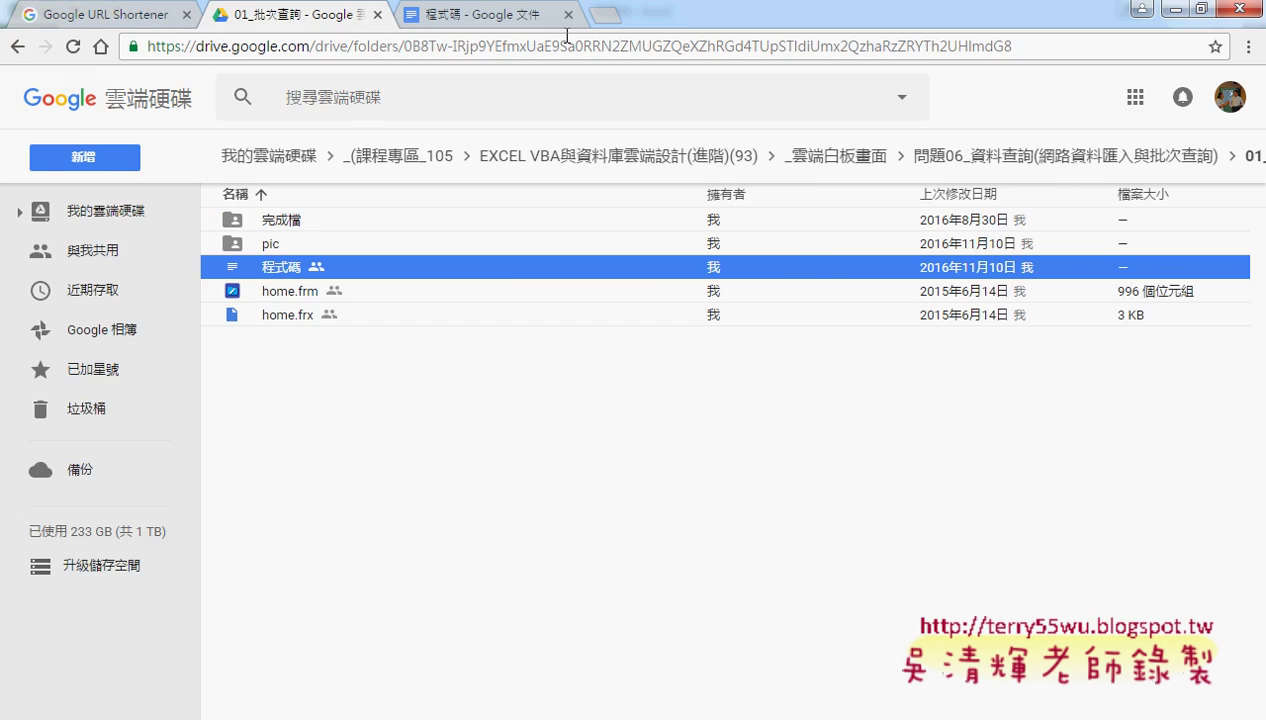
pyautogui.click(497, 19)
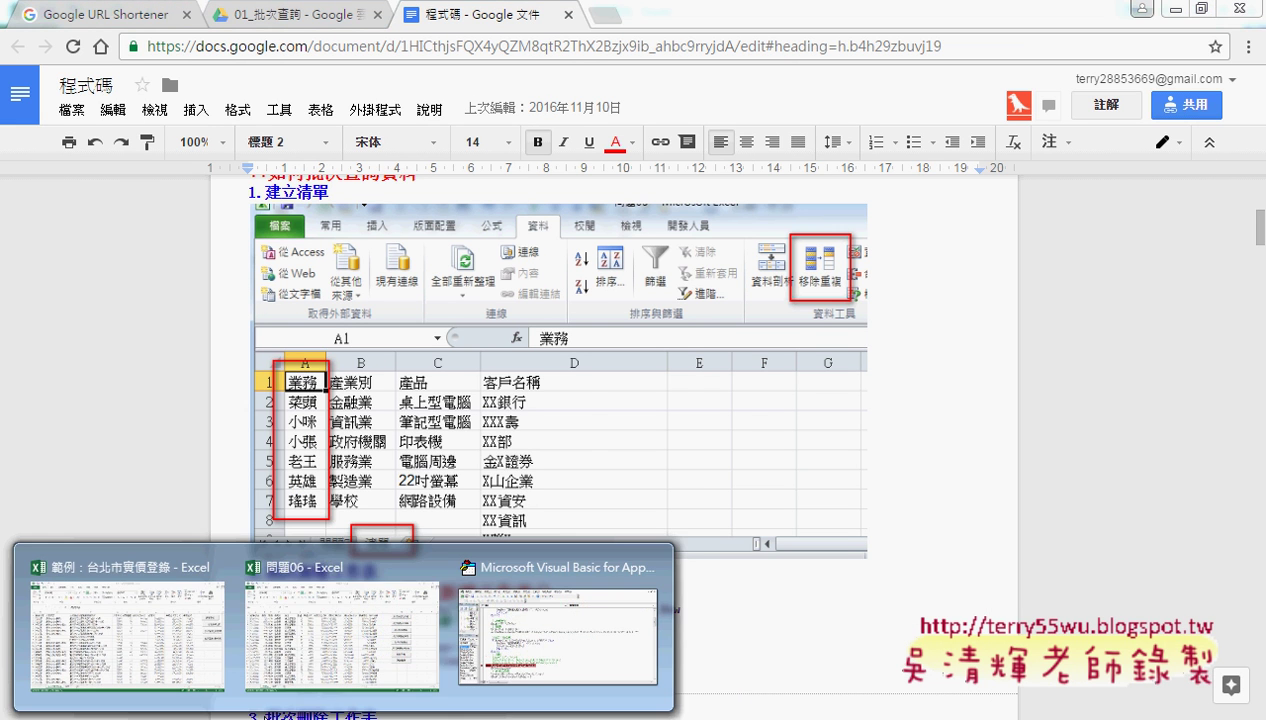
# Step: Select columns A:B on 問題06.xlsx's 清單 sheet, then scroll the notes to '2.批次新增工作表'
pyautogui.click(323, 657)
pyautogui.click(188, 683)
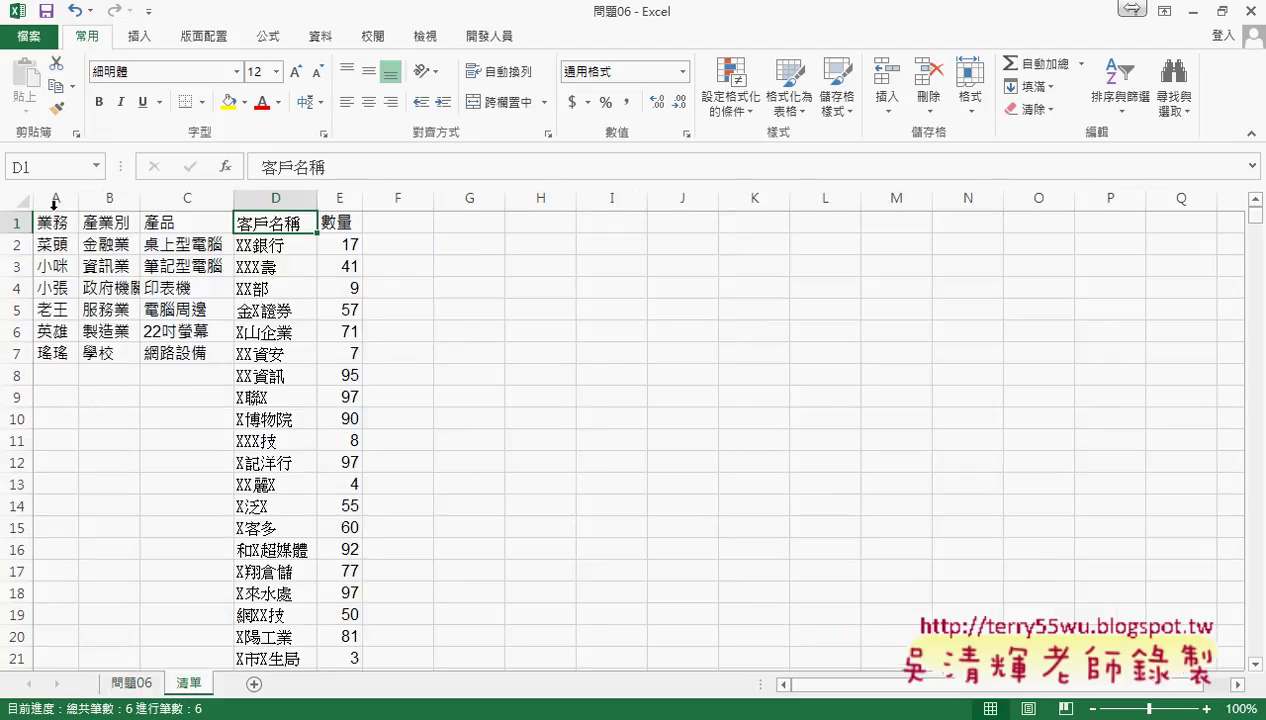
pyautogui.moveTo(54, 199); pyautogui.dragTo(260, 203)
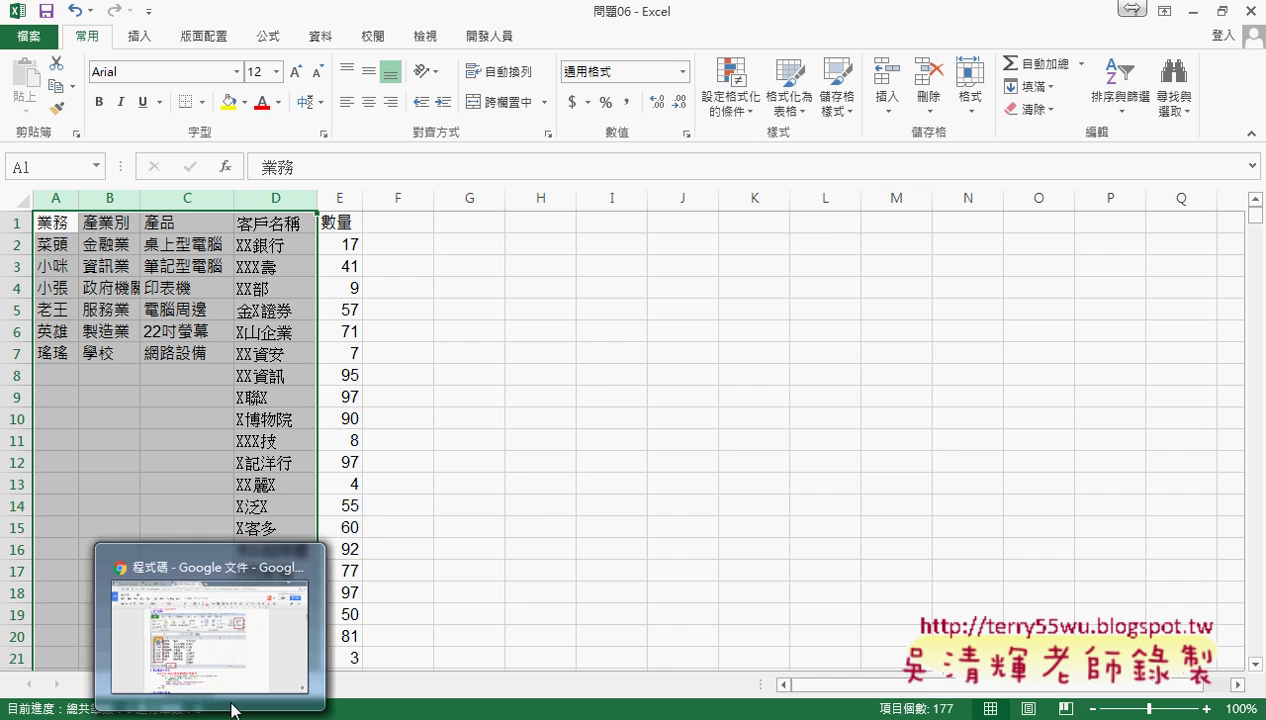
pyautogui.click(233, 709)
pyautogui.scroll(-2, 666, 435)
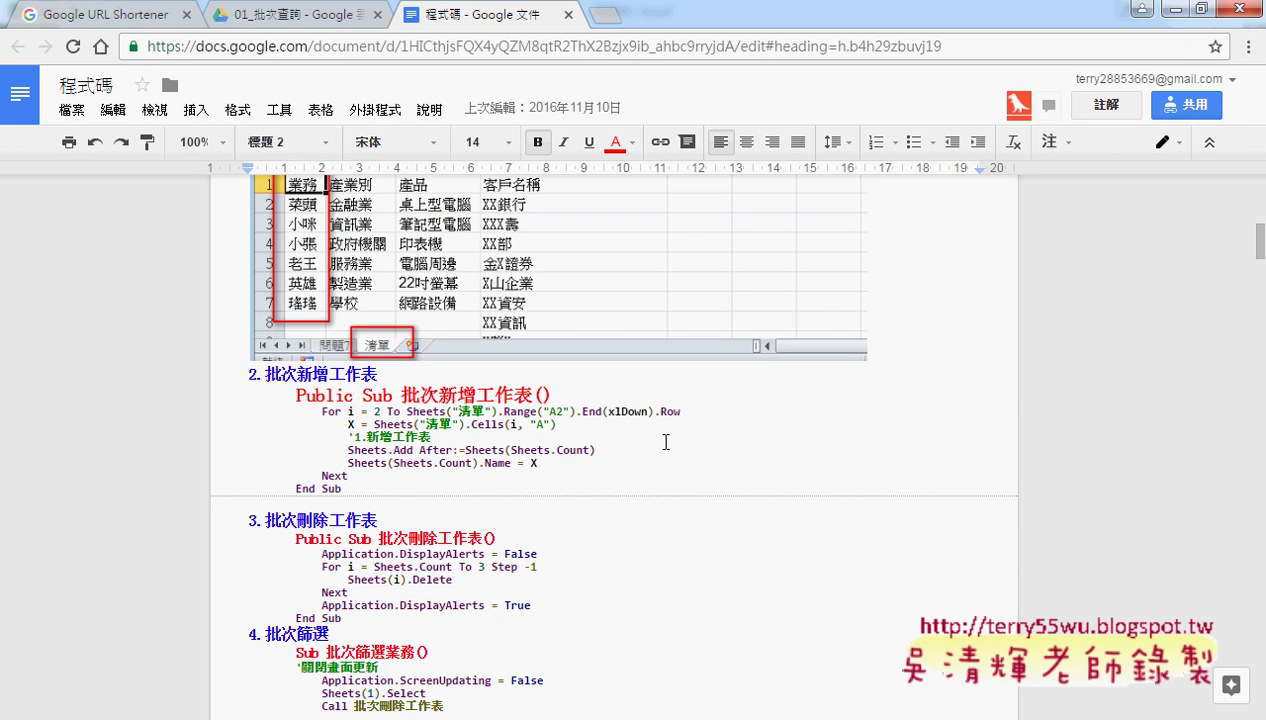
# Step: Mark the start of the 2.批次新增工作表 code, then switch to the 問題06 workbook
pyautogui.scroll(-1, 666, 441)
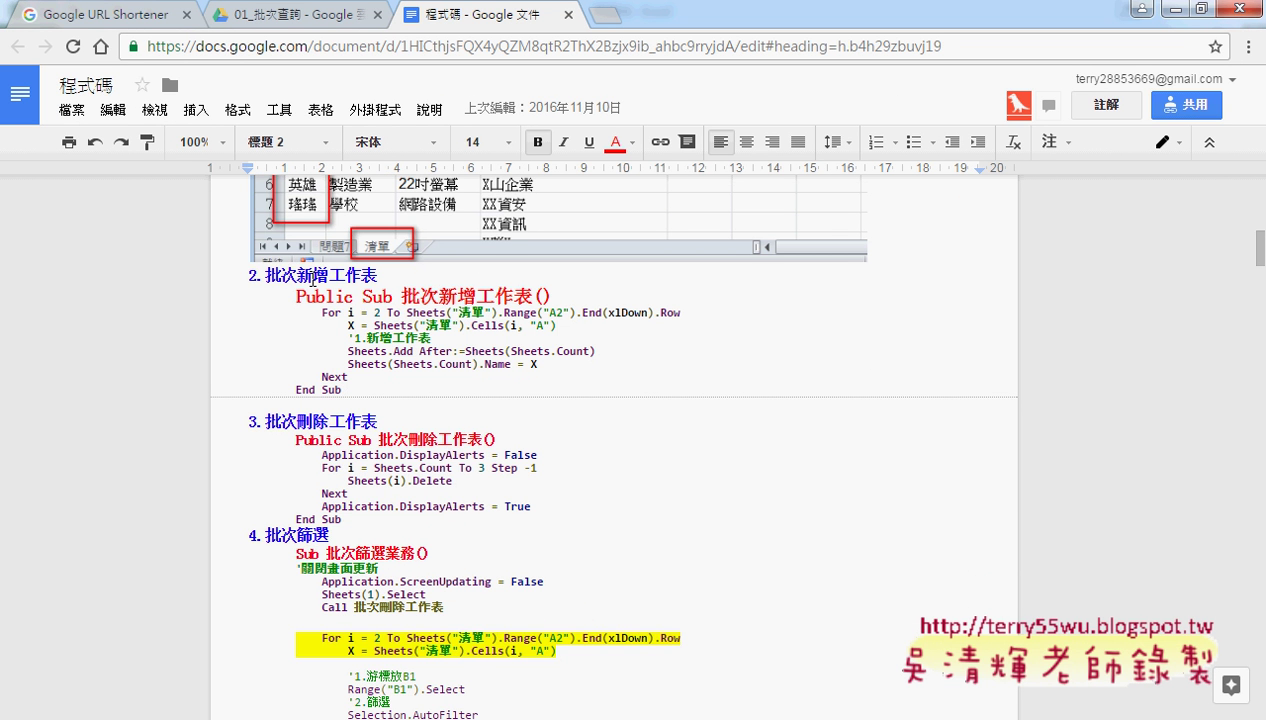
pyautogui.click(330, 275)
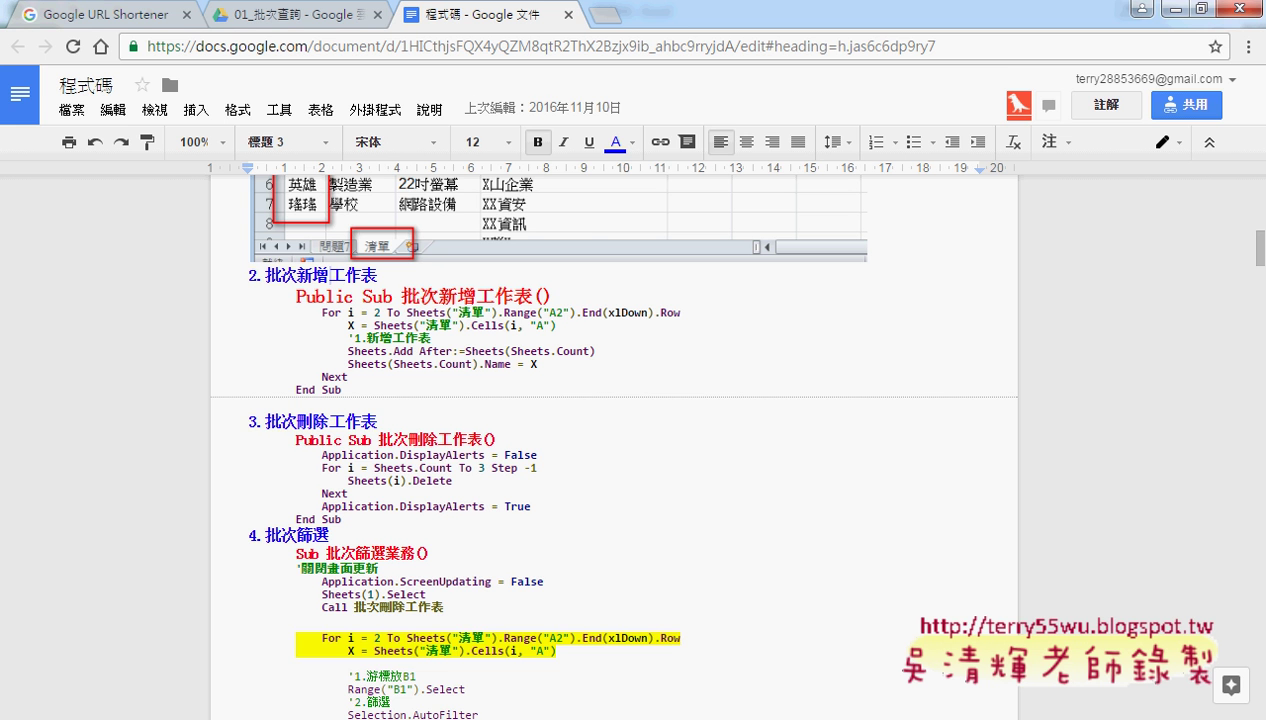
pyautogui.moveTo(233, 712)
pyautogui.moveTo(214, 669)
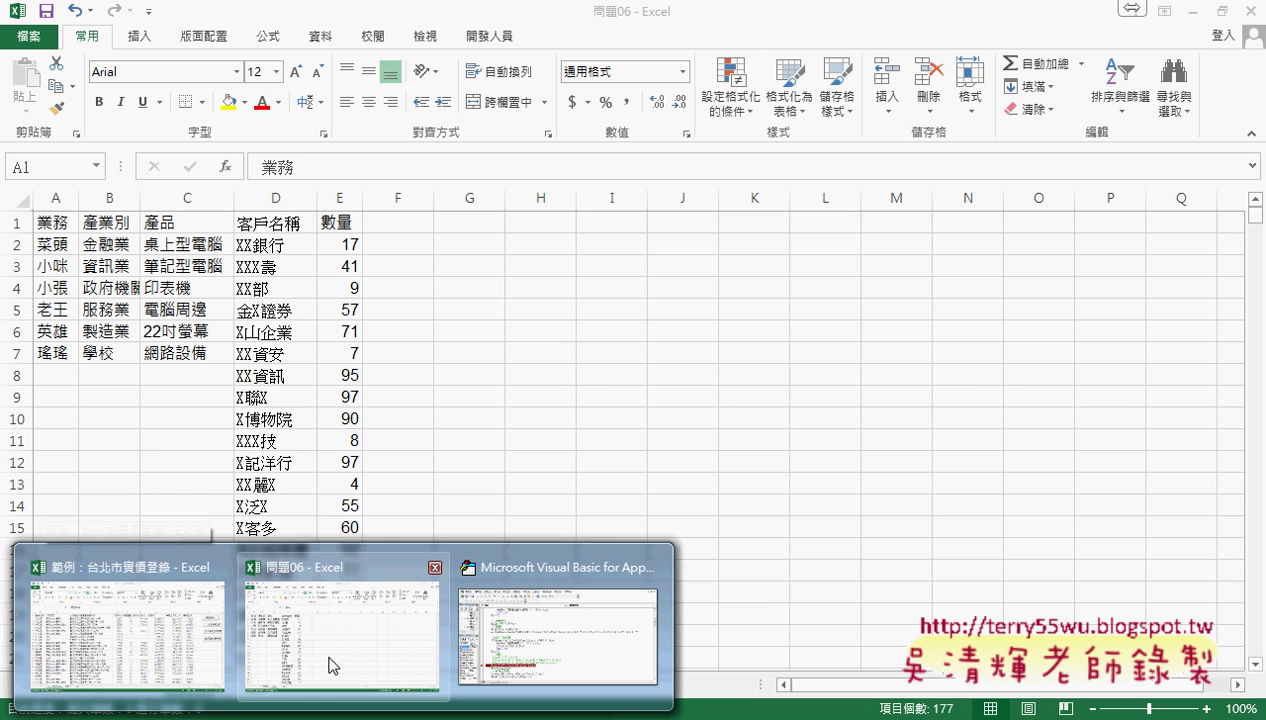
pyautogui.click(333, 667)
# Step: Run 批次新增工作表 and 批次刪除工作表 twice, creating then deleting sheets 菜頭 through 瑤瑤
pyautogui.click(131, 683)
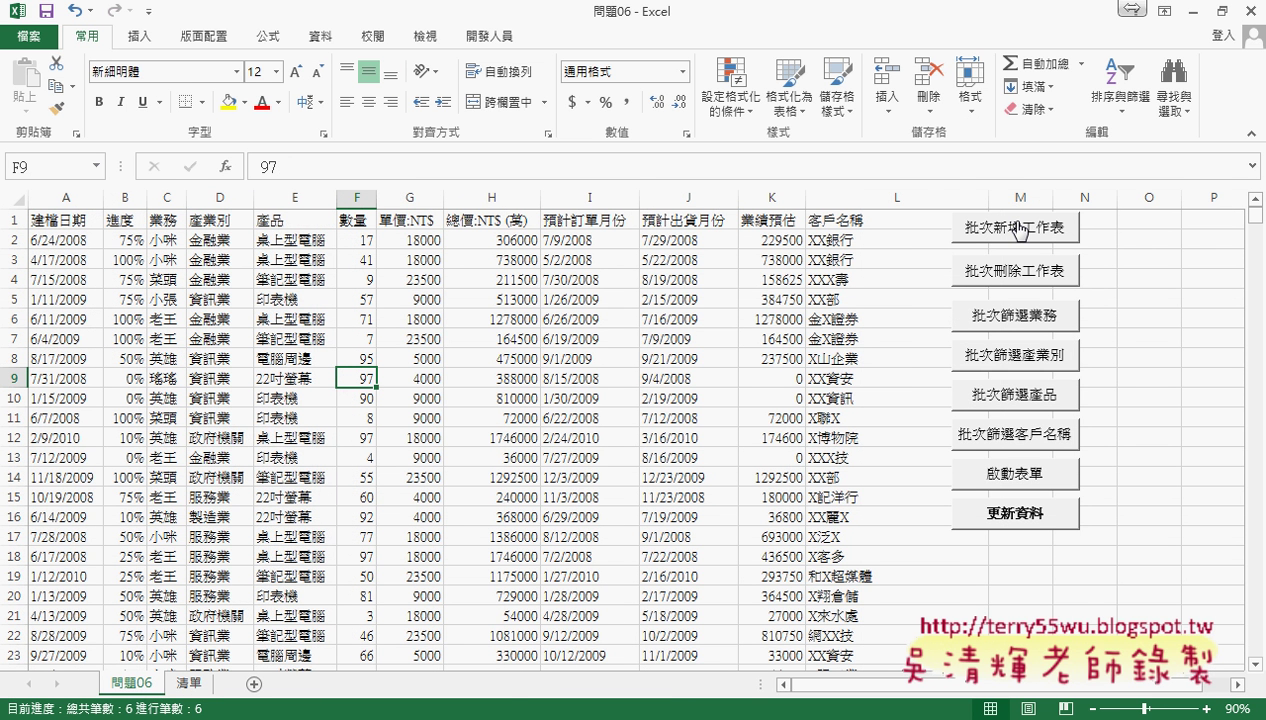
pyautogui.click(1018, 229)
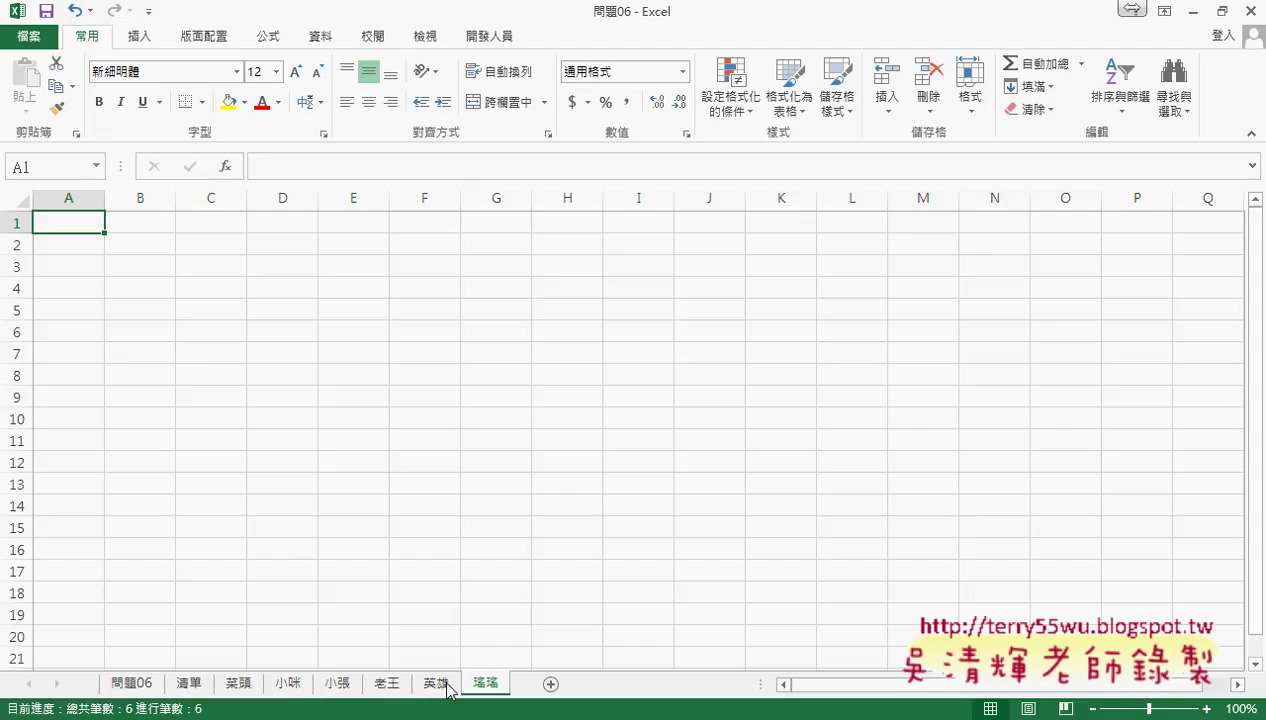
pyautogui.click(135, 684)
pyautogui.click(1018, 283)
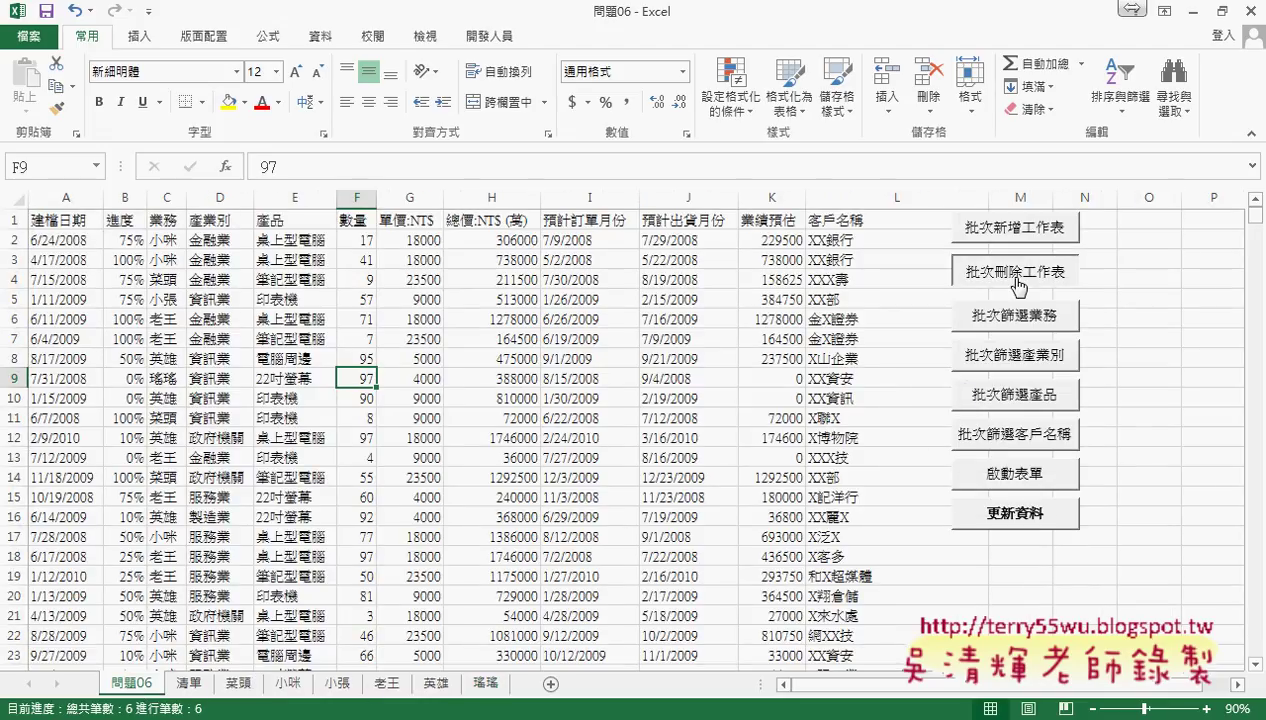
pyautogui.click(1017, 227)
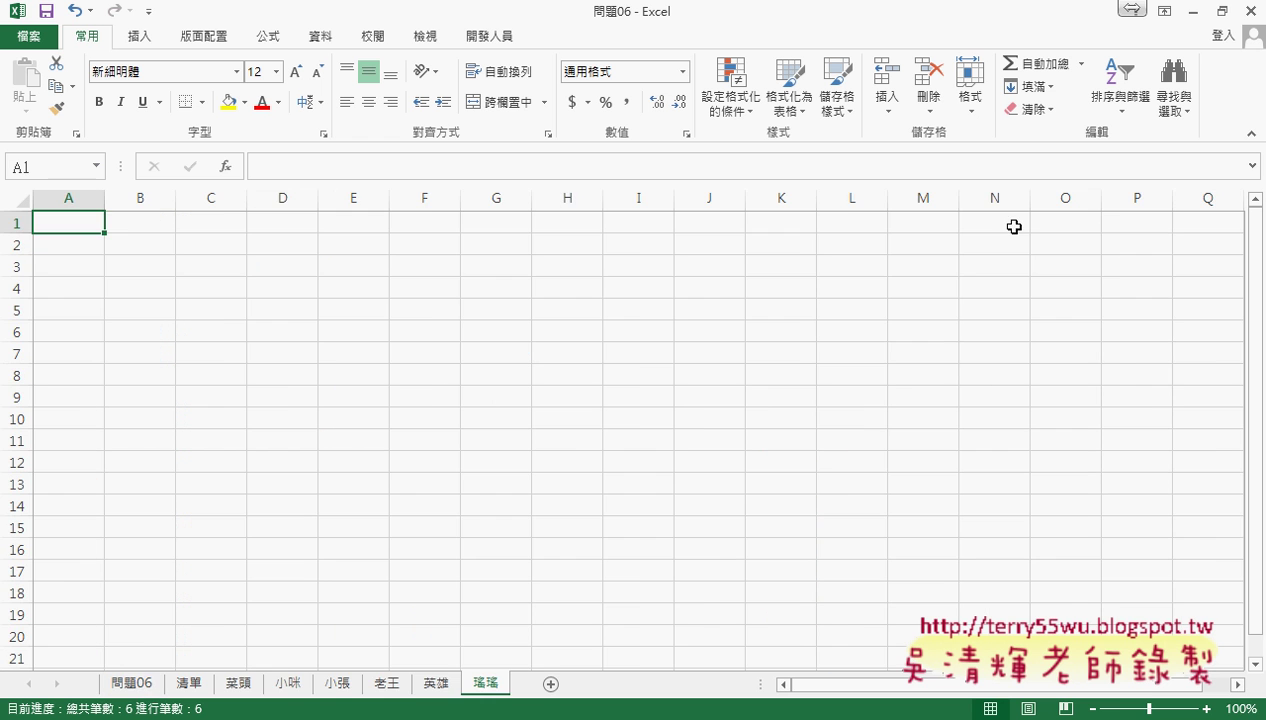
pyautogui.click(136, 684)
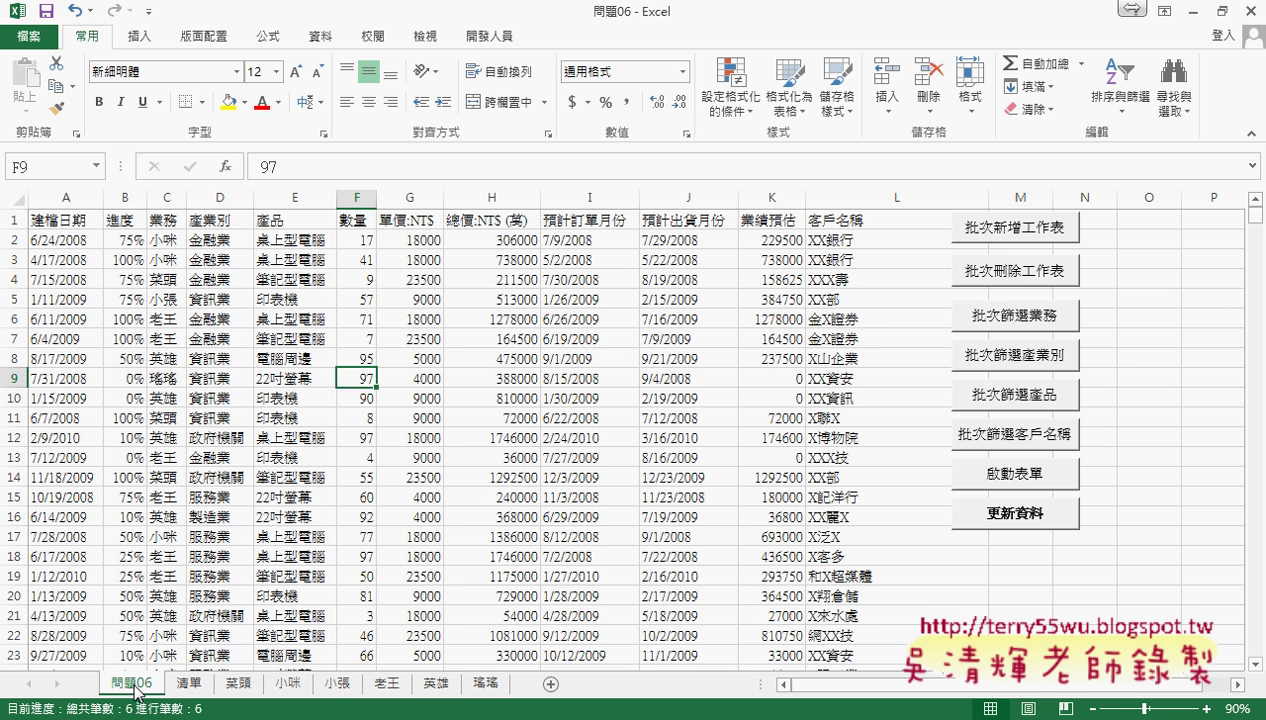
pyautogui.click(1018, 283)
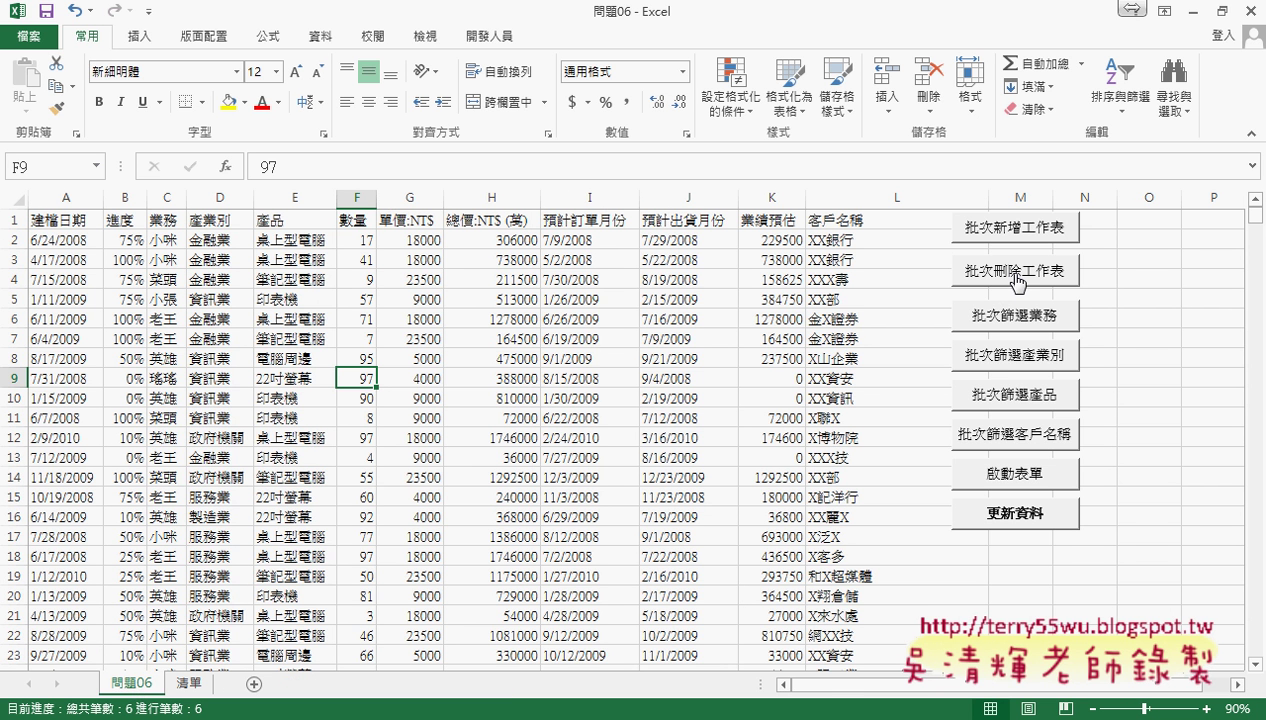
pyautogui.click(276, 718)
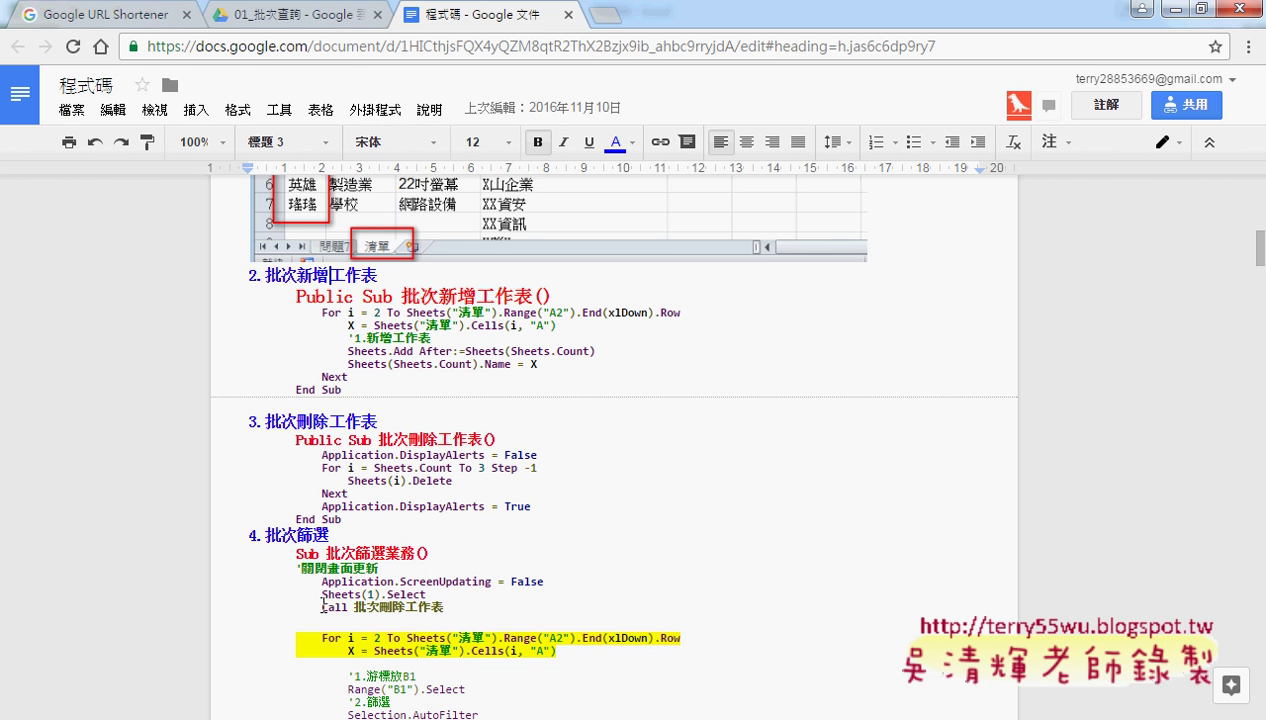
# Step: Scroll to section 4 批次篩選 and select the For loop lines of Sub 批次篩選業務
pyautogui.click(410, 468)
pyautogui.scroll(-2, 575, 477)
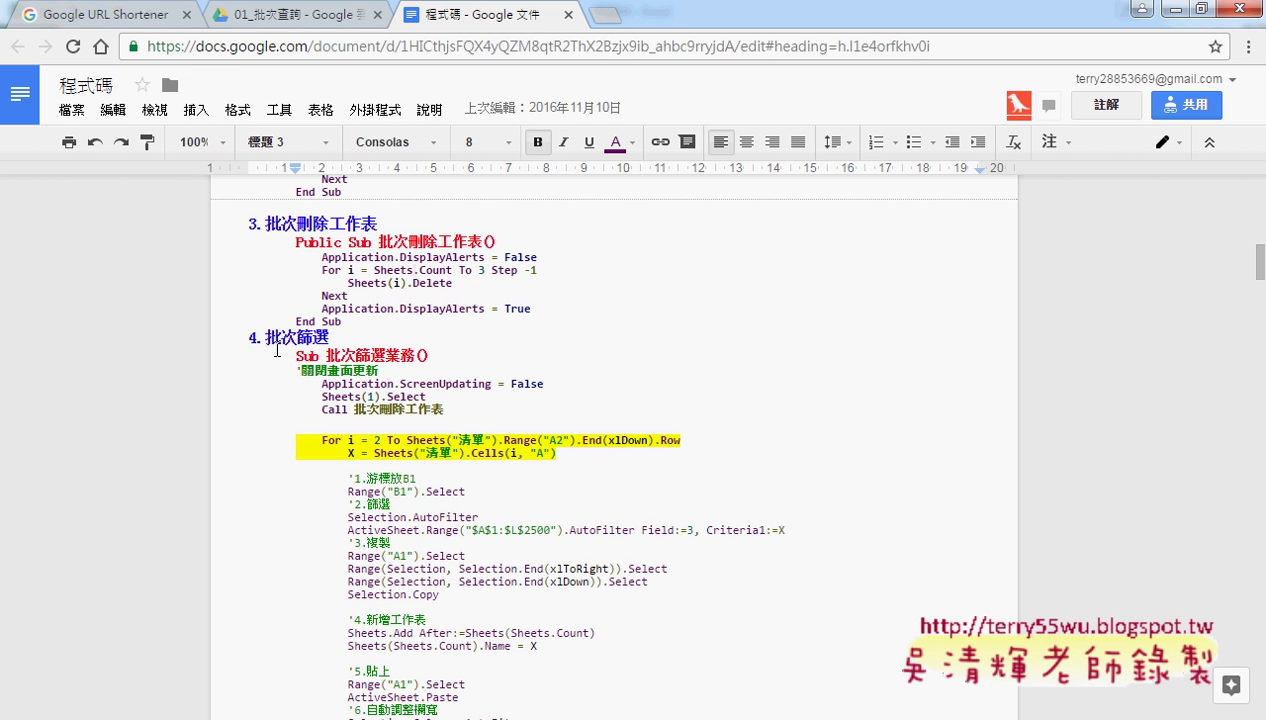
pyautogui.click(355, 356)
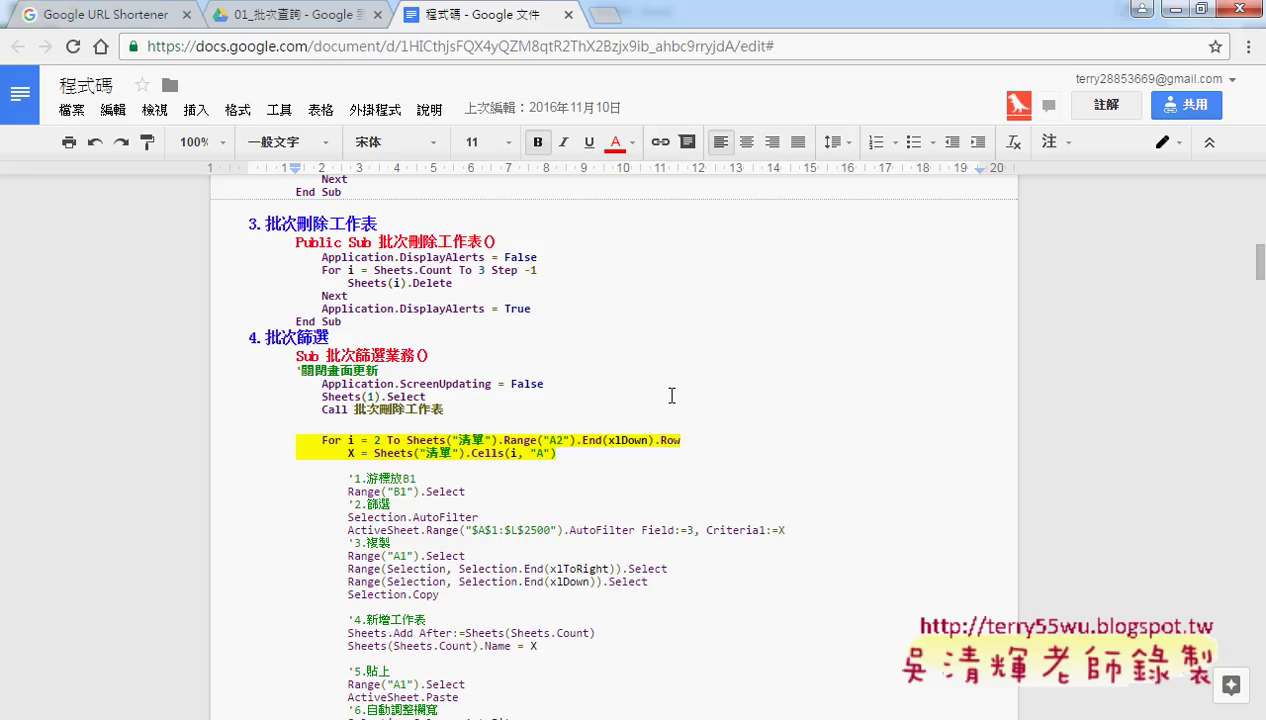
pyautogui.scroll(-1, 671, 396)
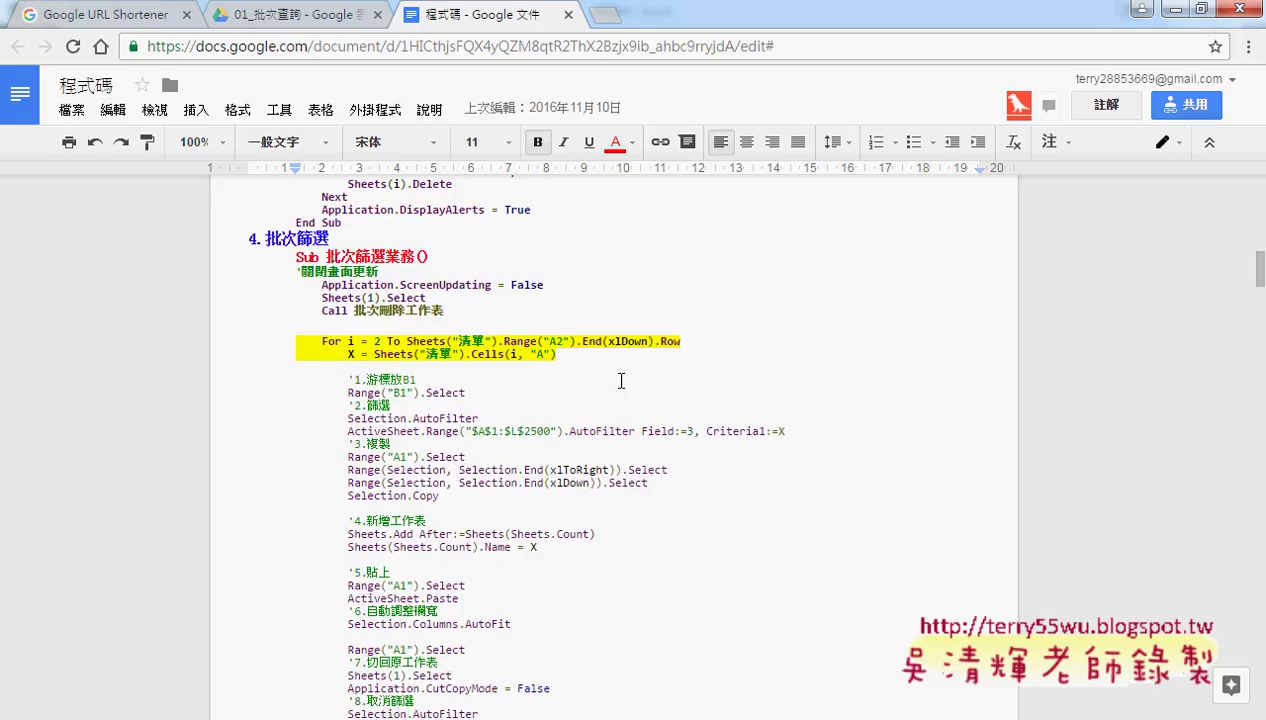
pyautogui.moveTo(578, 354)
pyautogui.mouseDown()
pyautogui.moveTo(300, 352)
pyautogui.moveTo(291, 340)
pyautogui.mouseUp()
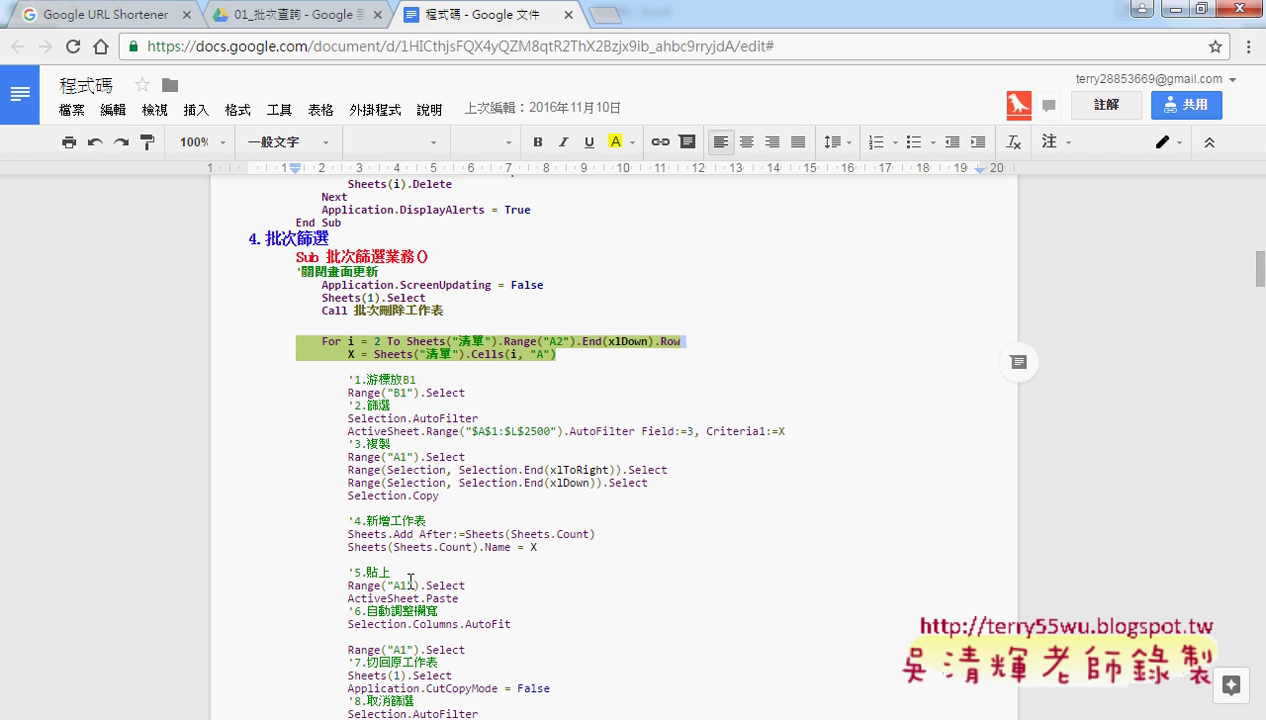
pyautogui.click(345, 700)
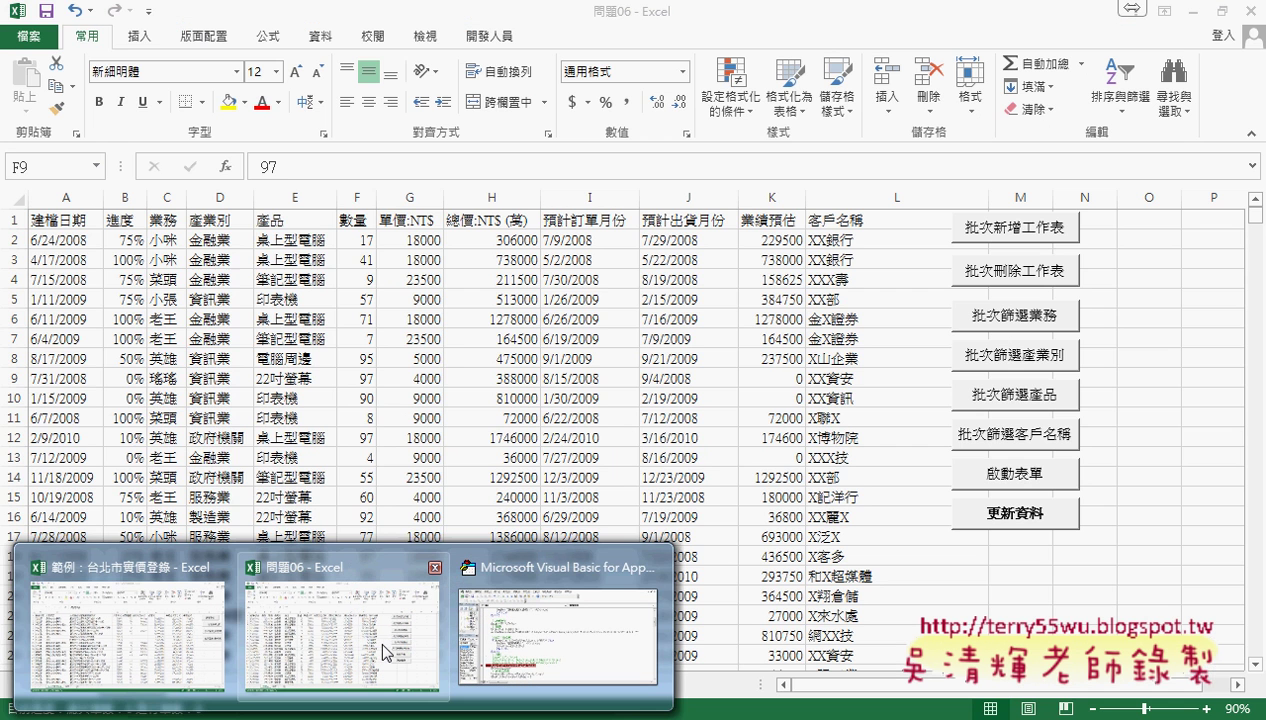
# Step: Run 批次篩選業務 and browse the new salesperson sheets 菜頭, 小咪, 小張, 老王, 英雄, 瑤瑤
pyautogui.click(404, 652)
pyautogui.click(1026, 316)
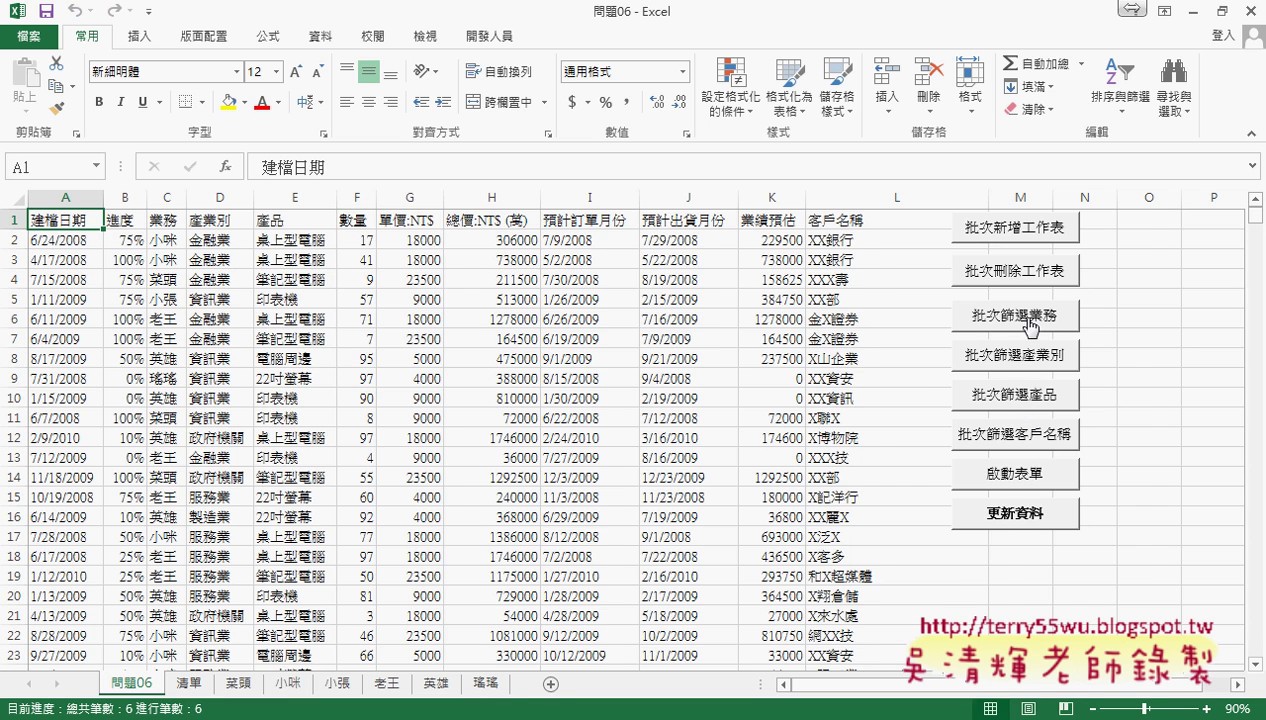
pyautogui.click(239, 684)
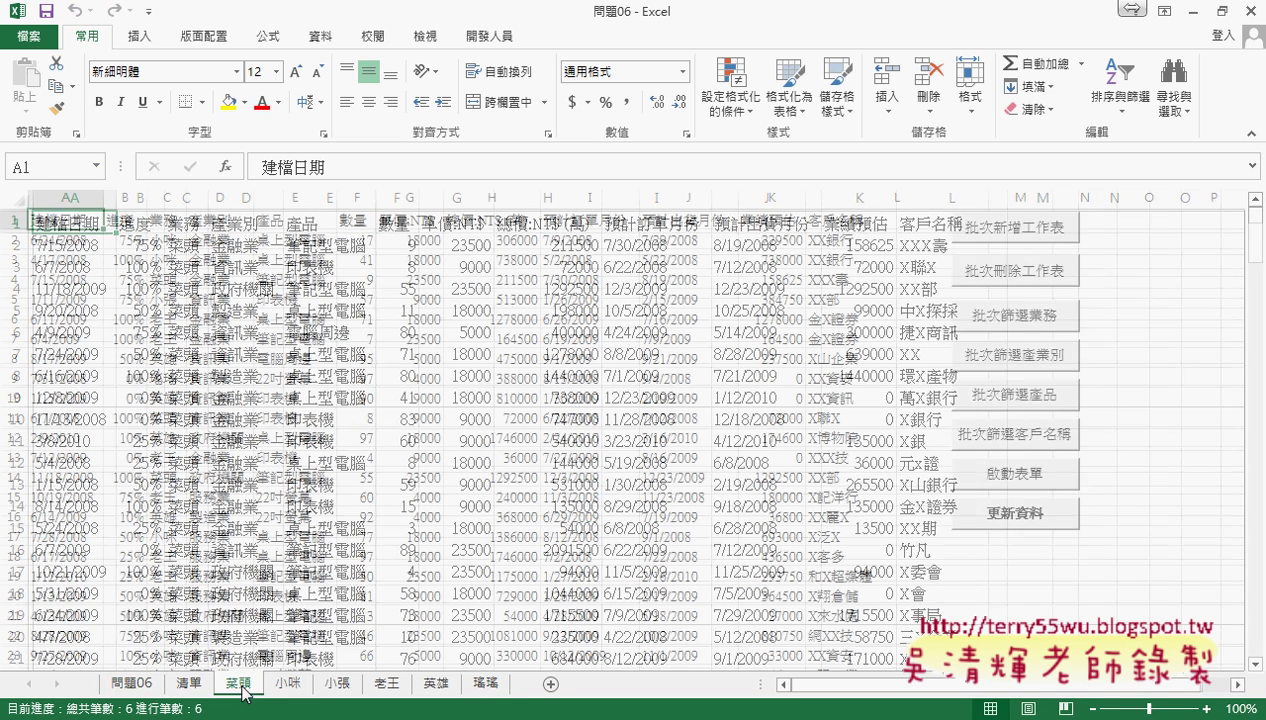
pyautogui.click(285, 684)
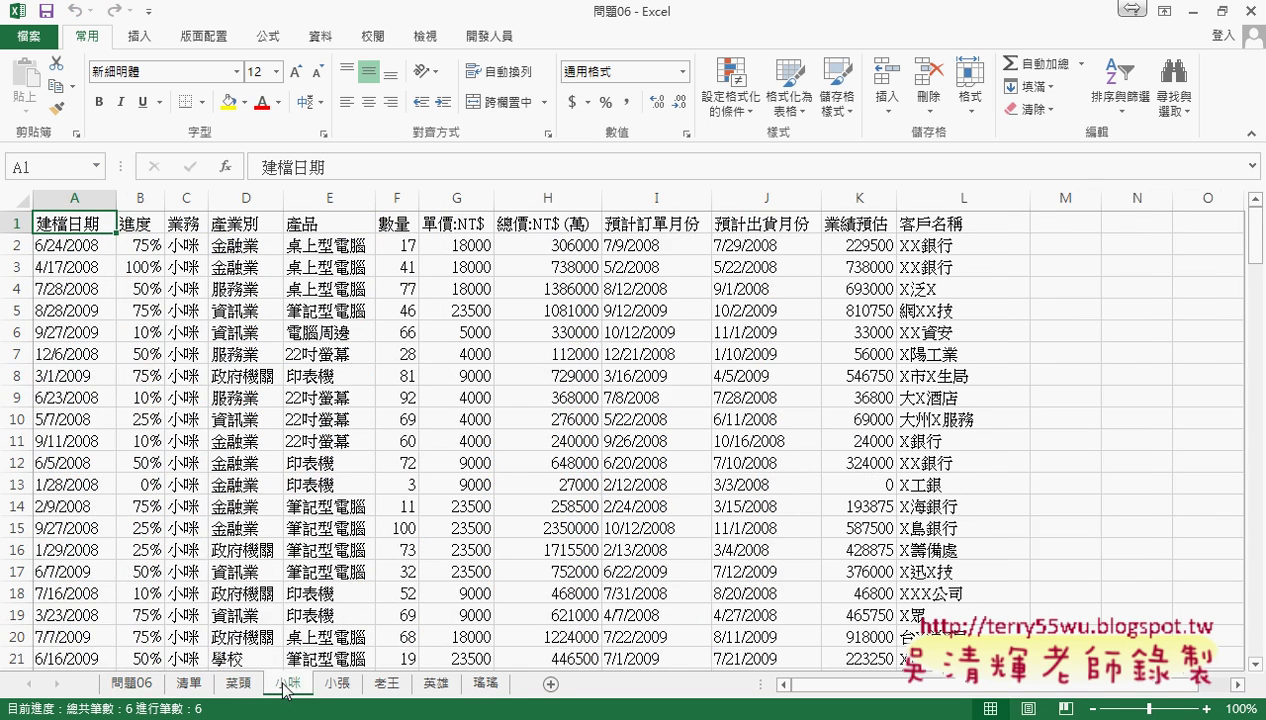
pyautogui.click(337, 684)
pyautogui.click(387, 684)
pyautogui.click(436, 684)
pyautogui.click(488, 684)
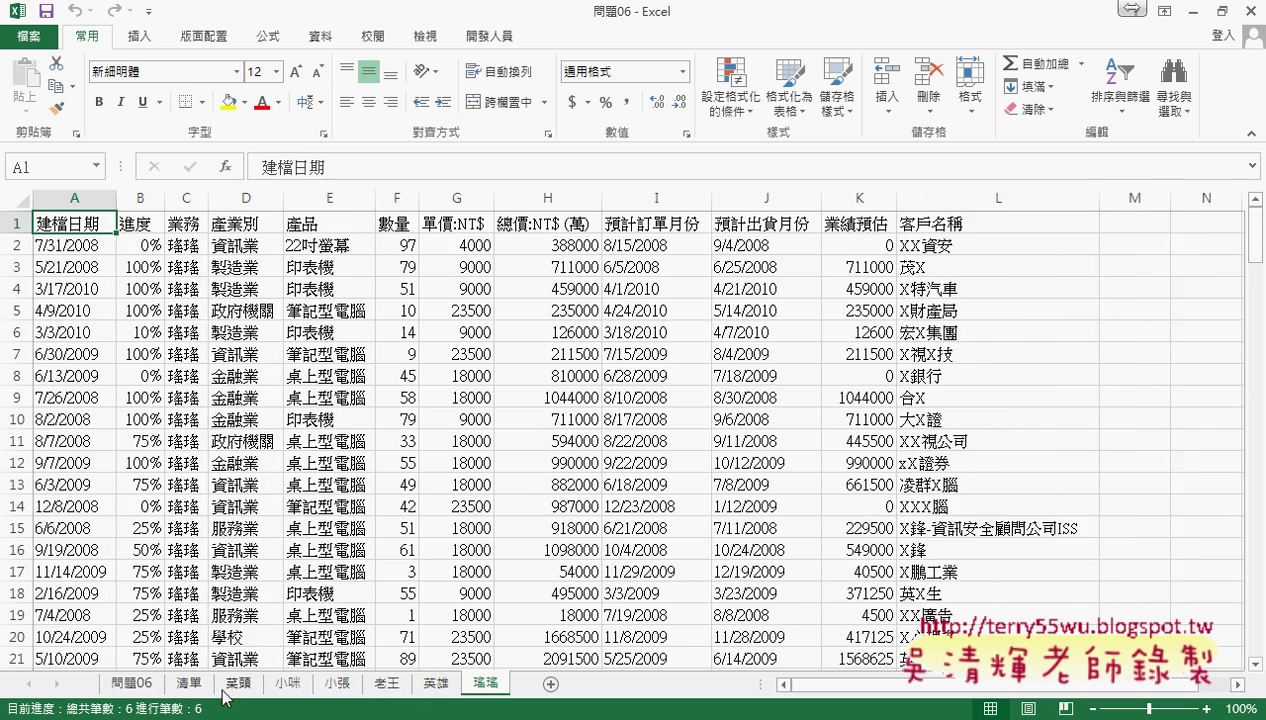
pyautogui.click(143, 690)
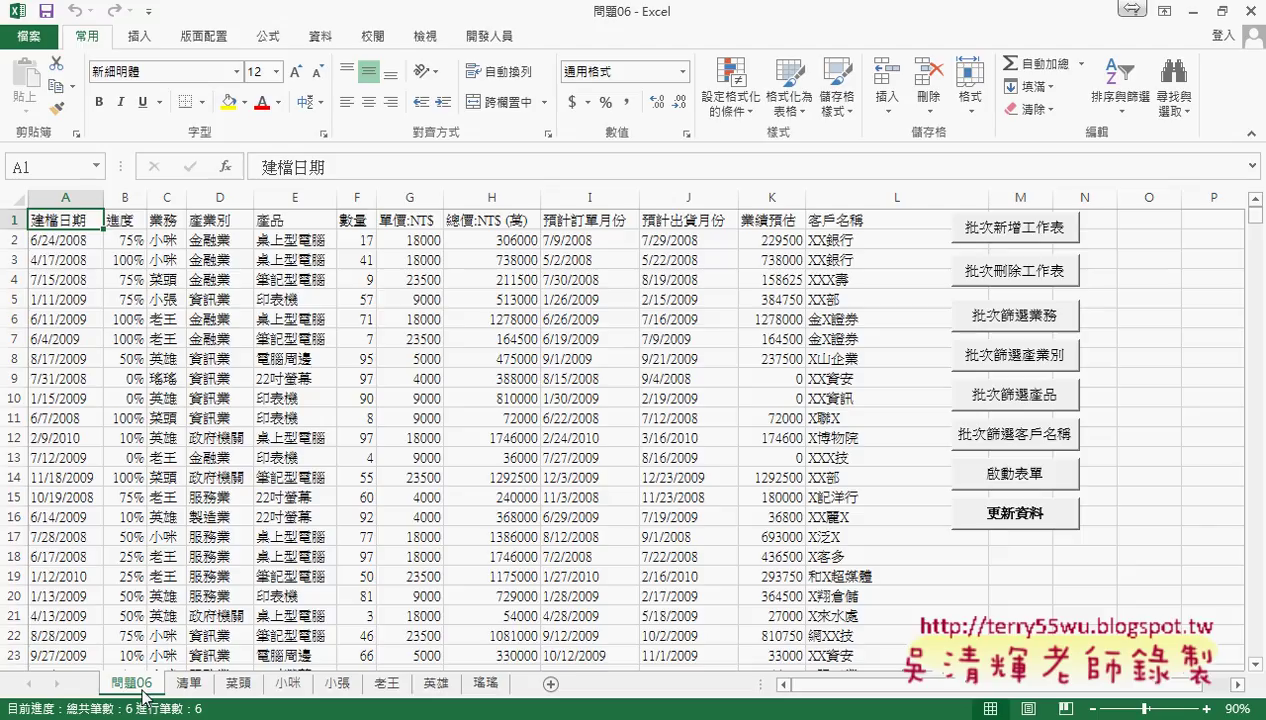
# Step: Split the data by industry, product and client name with the 批次篩選產業別, 產品 and 客戶名稱 buttons
pyautogui.click(1033, 369)
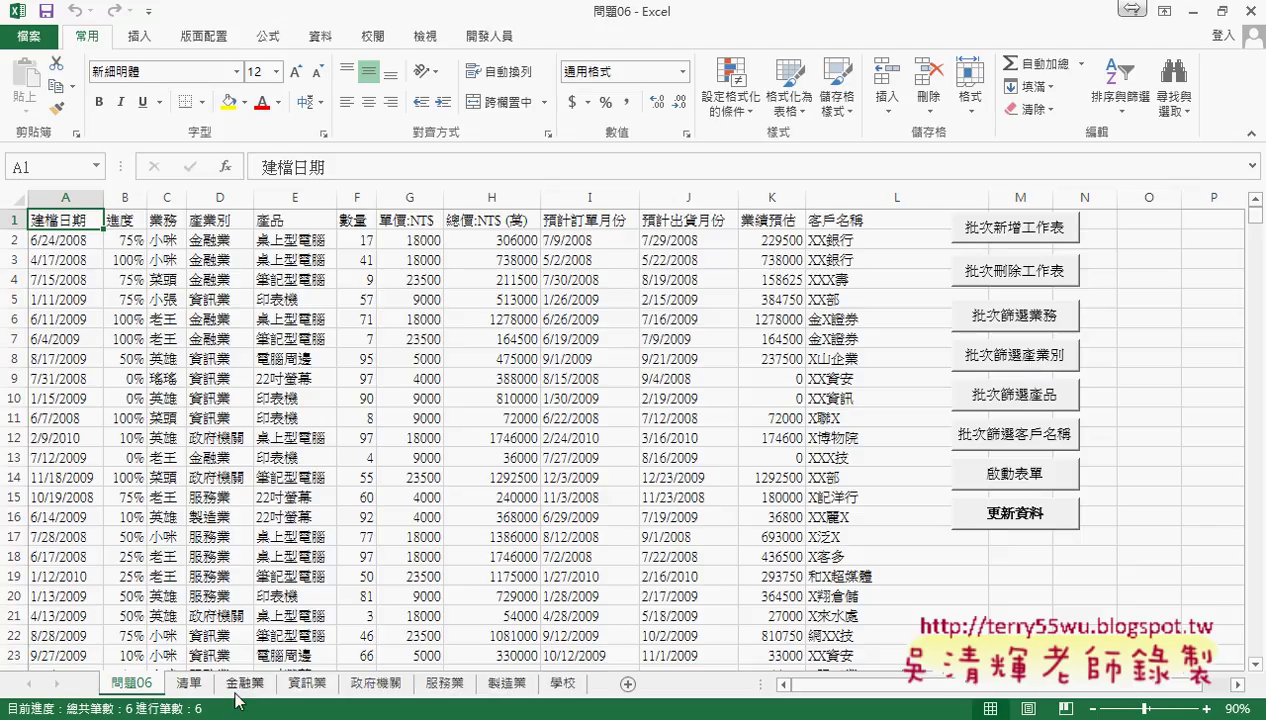
pyautogui.click(1021, 398)
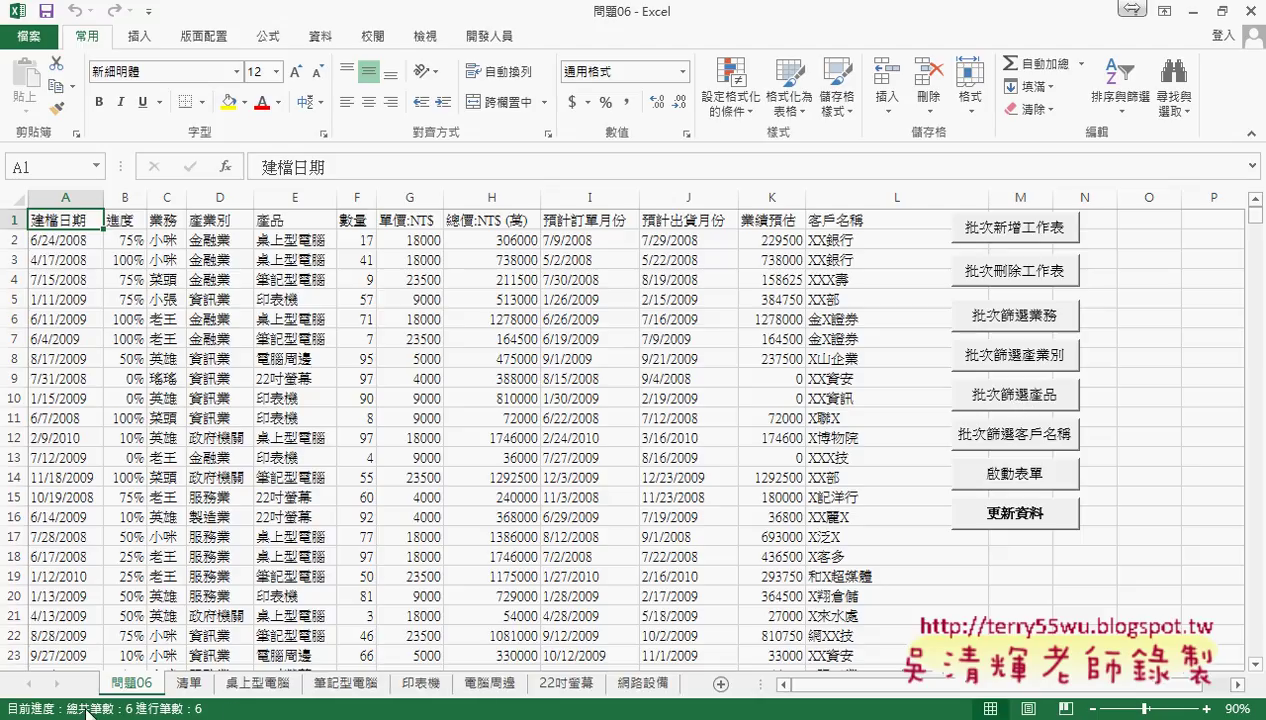
pyautogui.click(1033, 441)
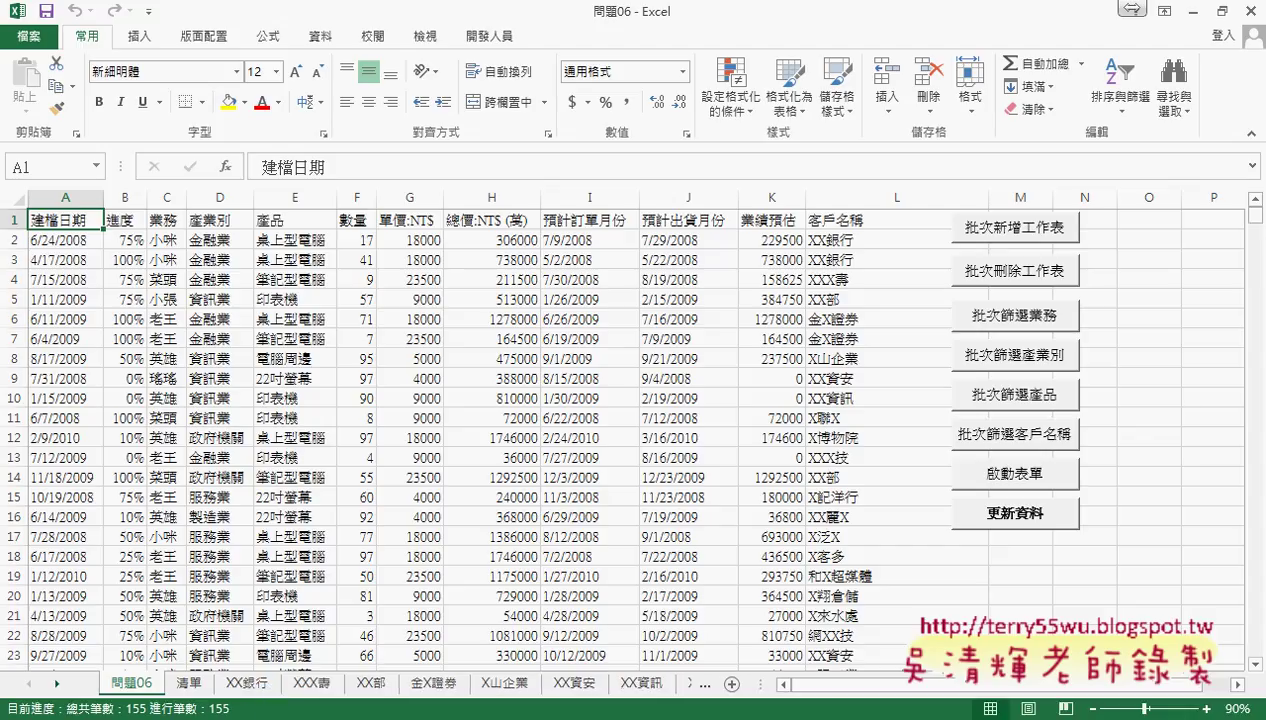
pyautogui.hotkey('alt', 'Tab')
pyautogui.scroll(-2, 469, 421)
pyautogui.scroll(-3, 469, 421)
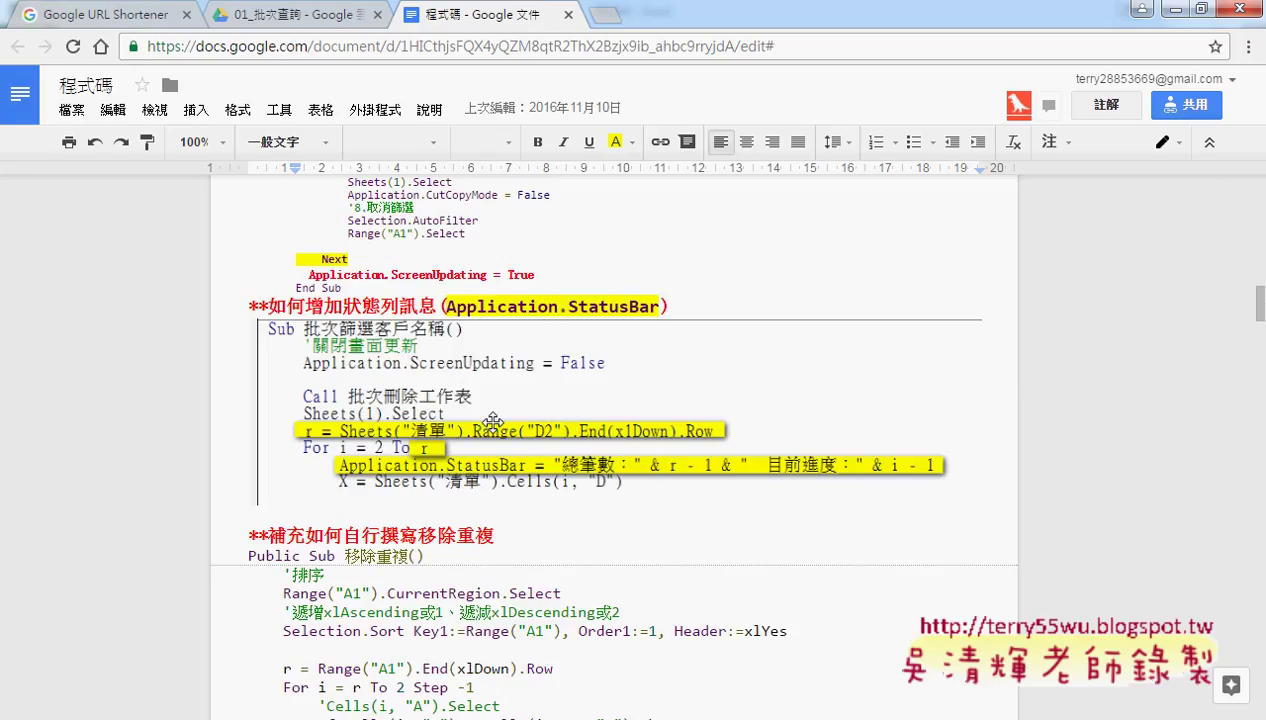
pyautogui.moveTo(447, 305); pyautogui.dragTo(656, 309)
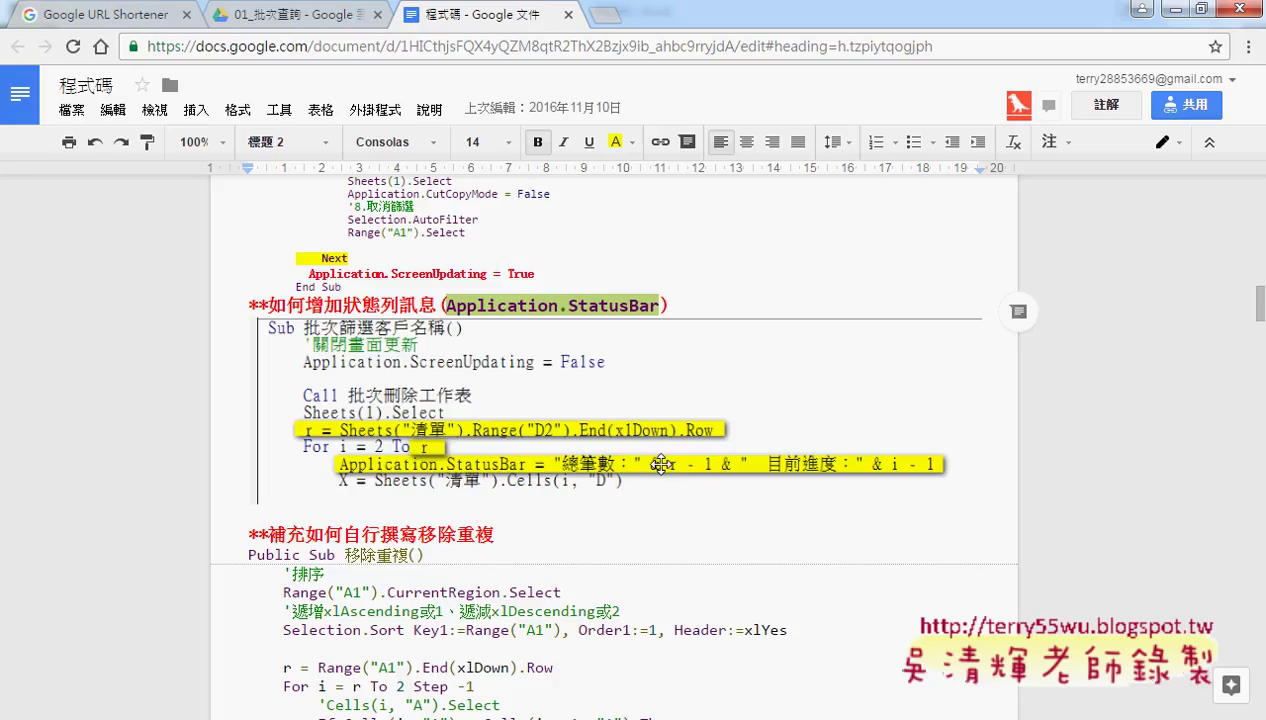
pyautogui.scroll(-1, 912, 465)
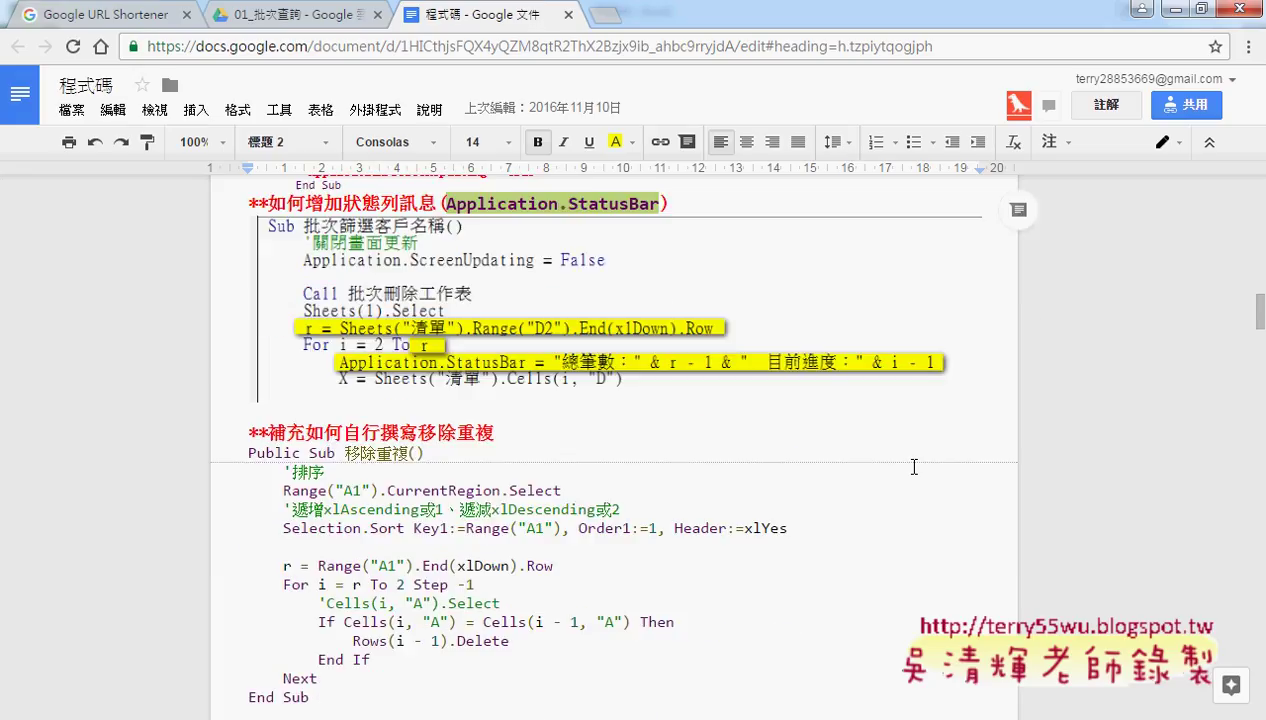
pyautogui.scroll(-1, 912, 465)
pyautogui.scroll(-1, 912, 465)
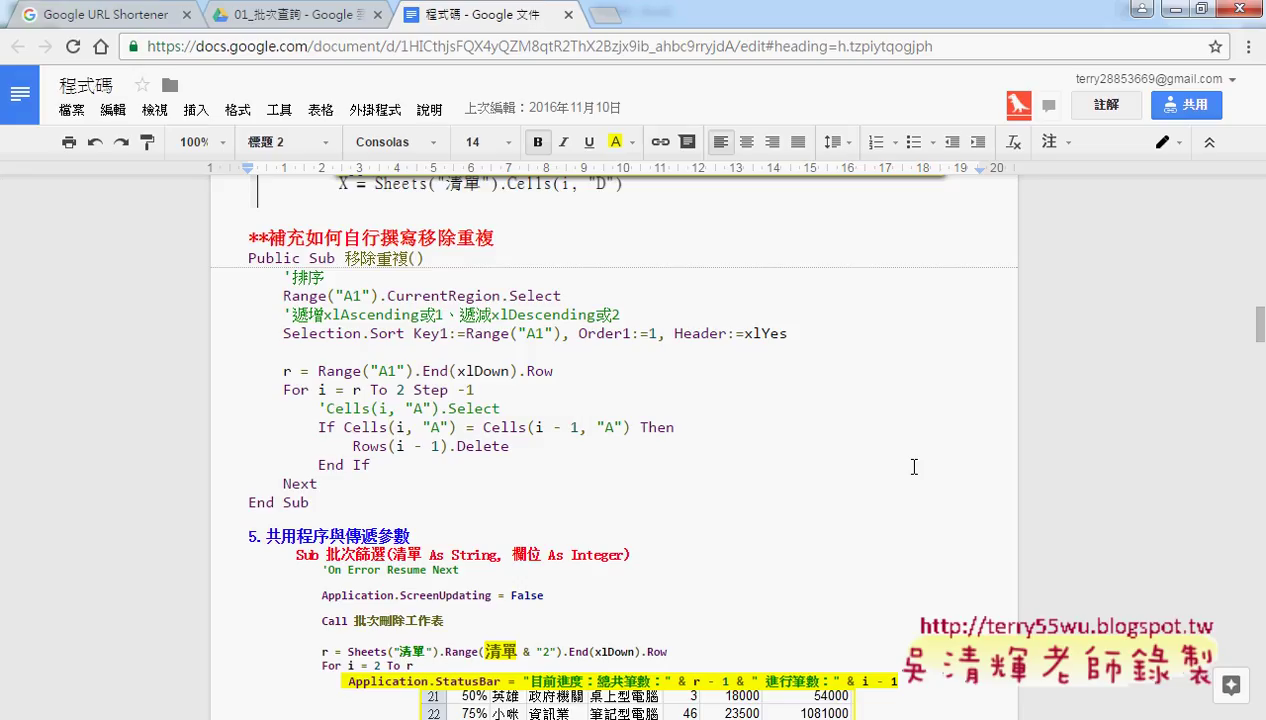
pyautogui.moveTo(341, 237); pyautogui.dragTo(493, 237)
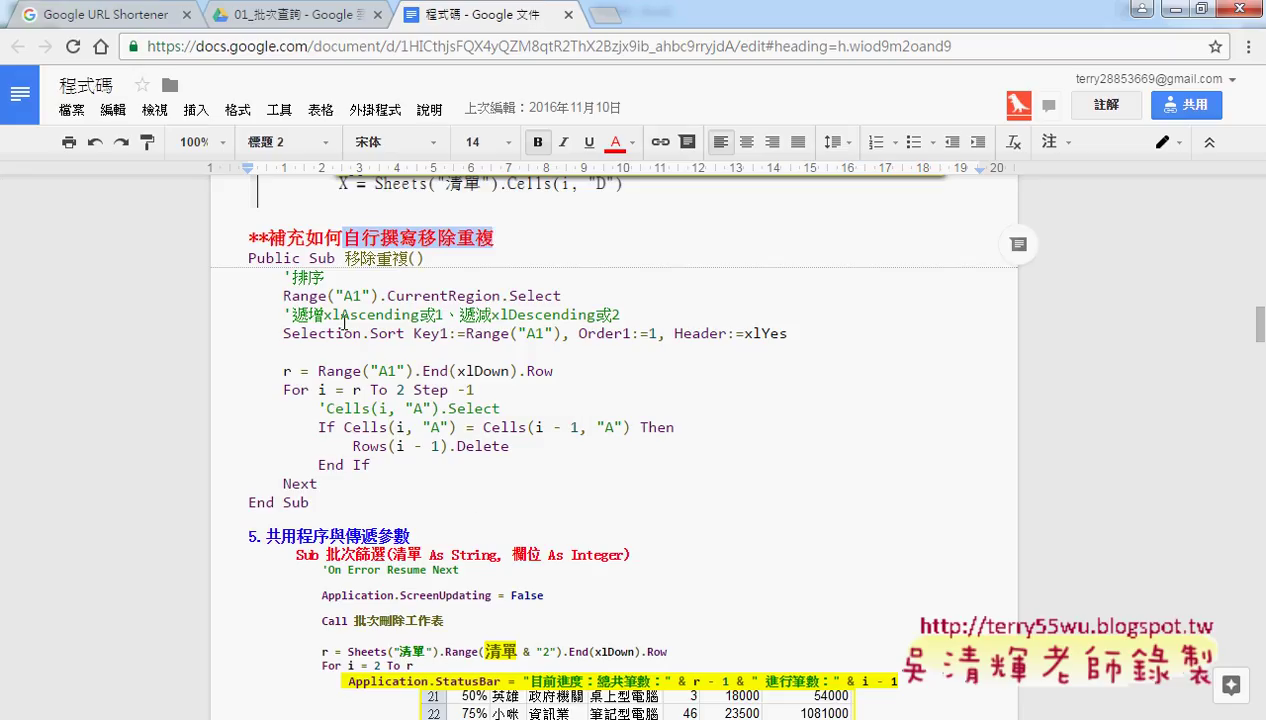
pyautogui.scroll(-1, 820, 430)
pyautogui.scroll(-2, 910, 416)
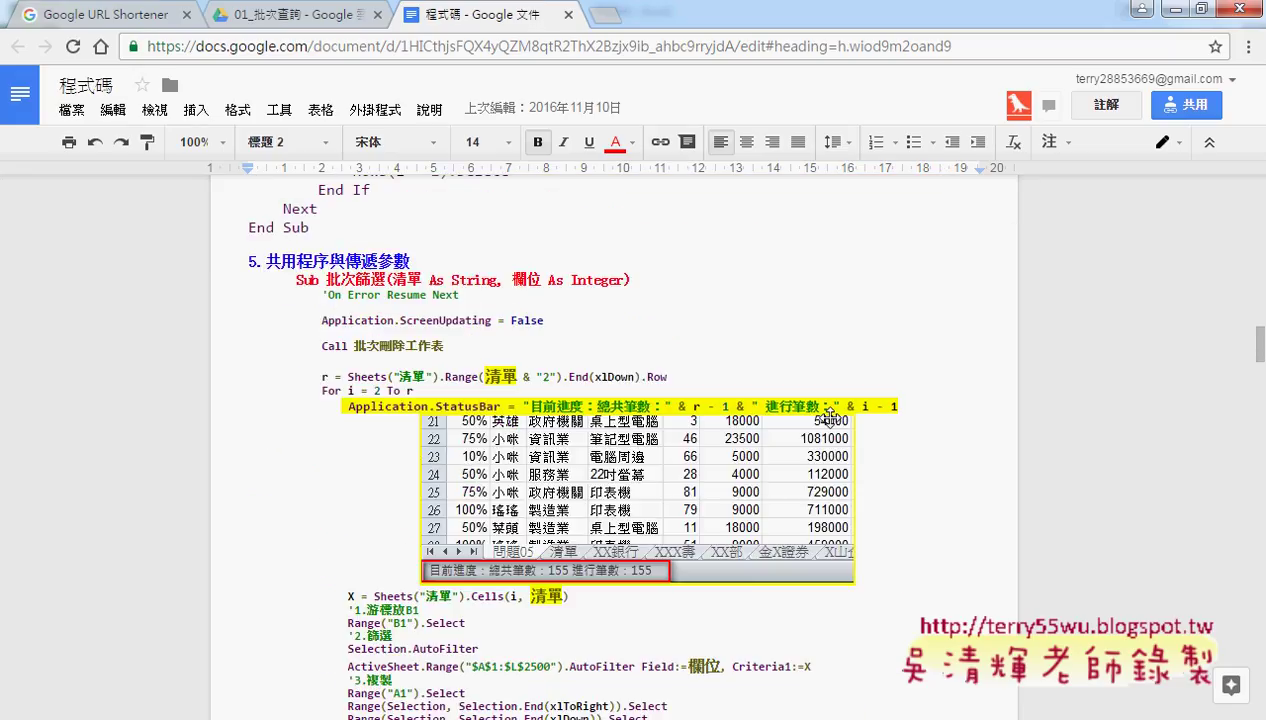
pyautogui.scroll(-1, 910, 416)
pyautogui.scroll(1, 910, 416)
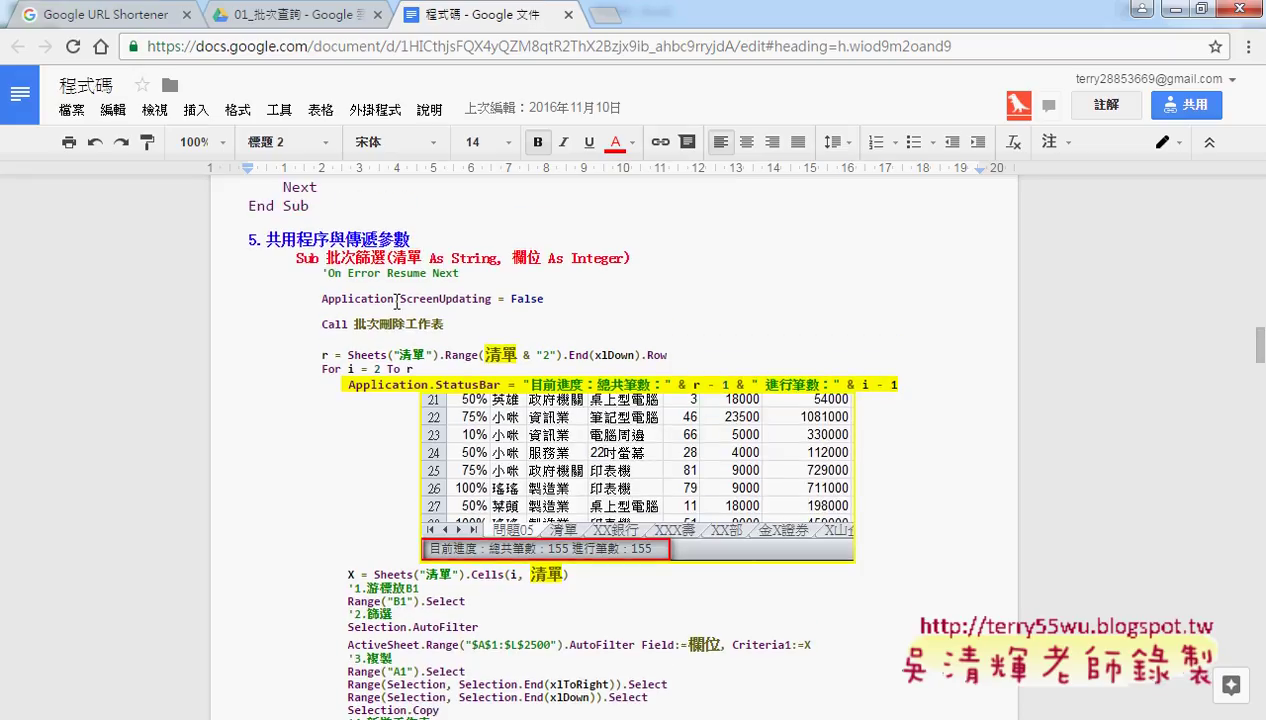
pyautogui.scroll(-1, 284, 436)
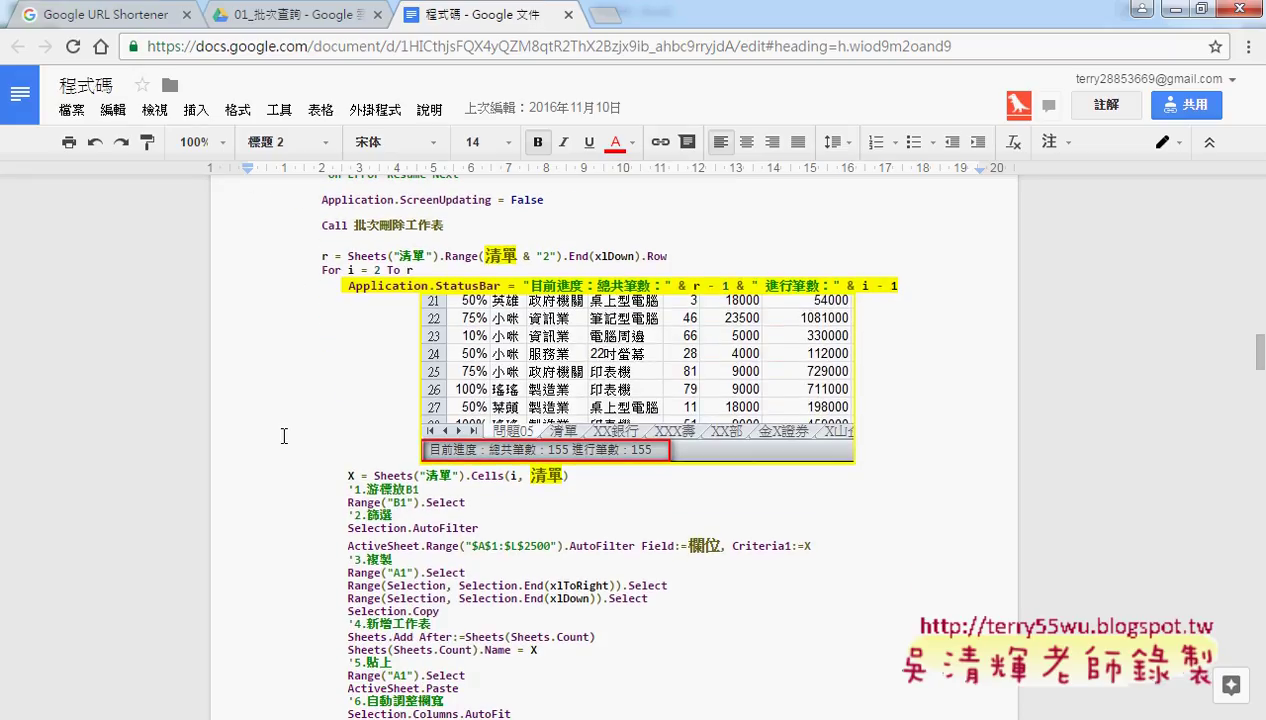
pyautogui.scroll(-1, 284, 436)
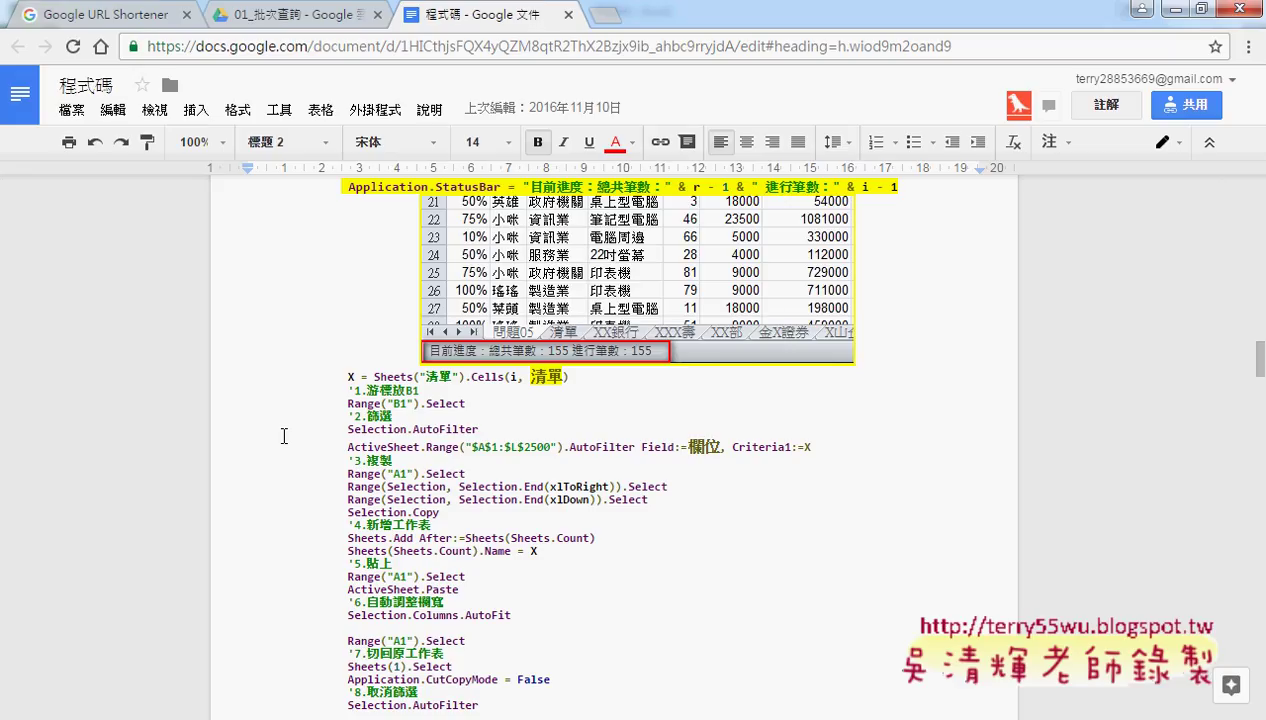
pyautogui.scroll(1, 284, 436)
pyautogui.scroll(1, 284, 436)
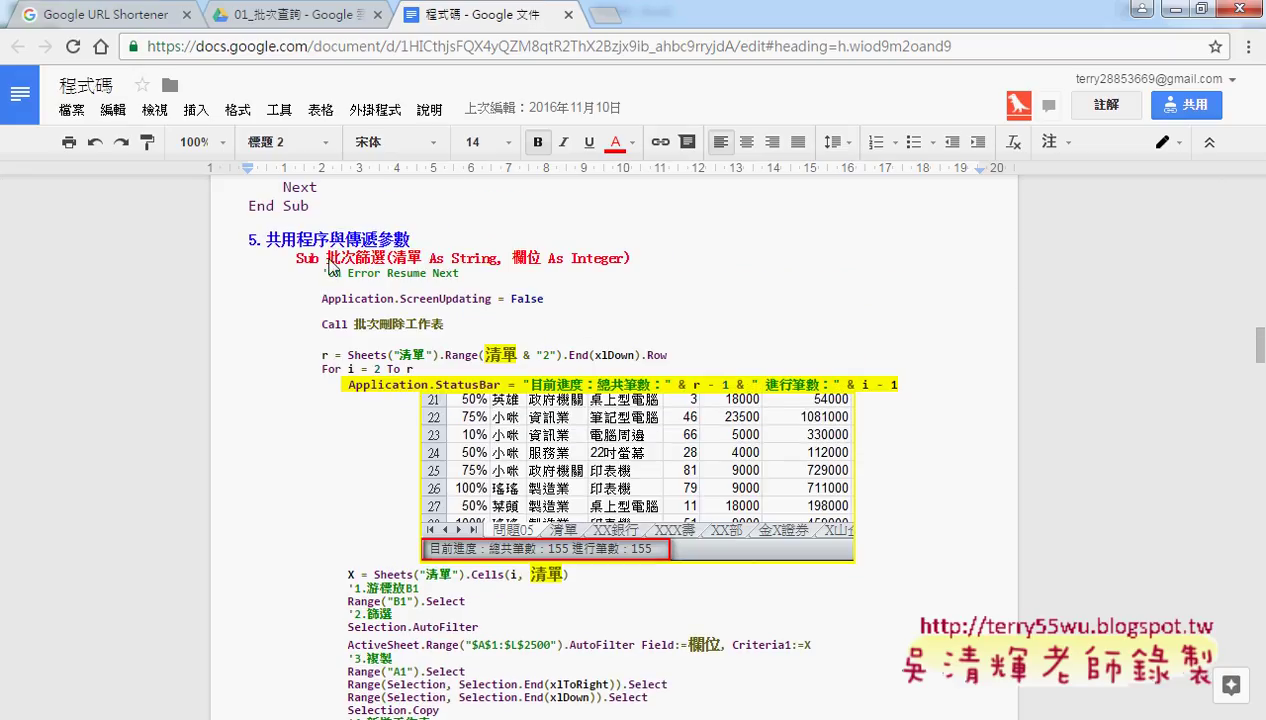
pyautogui.moveTo(327, 258); pyautogui.dragTo(388, 258)
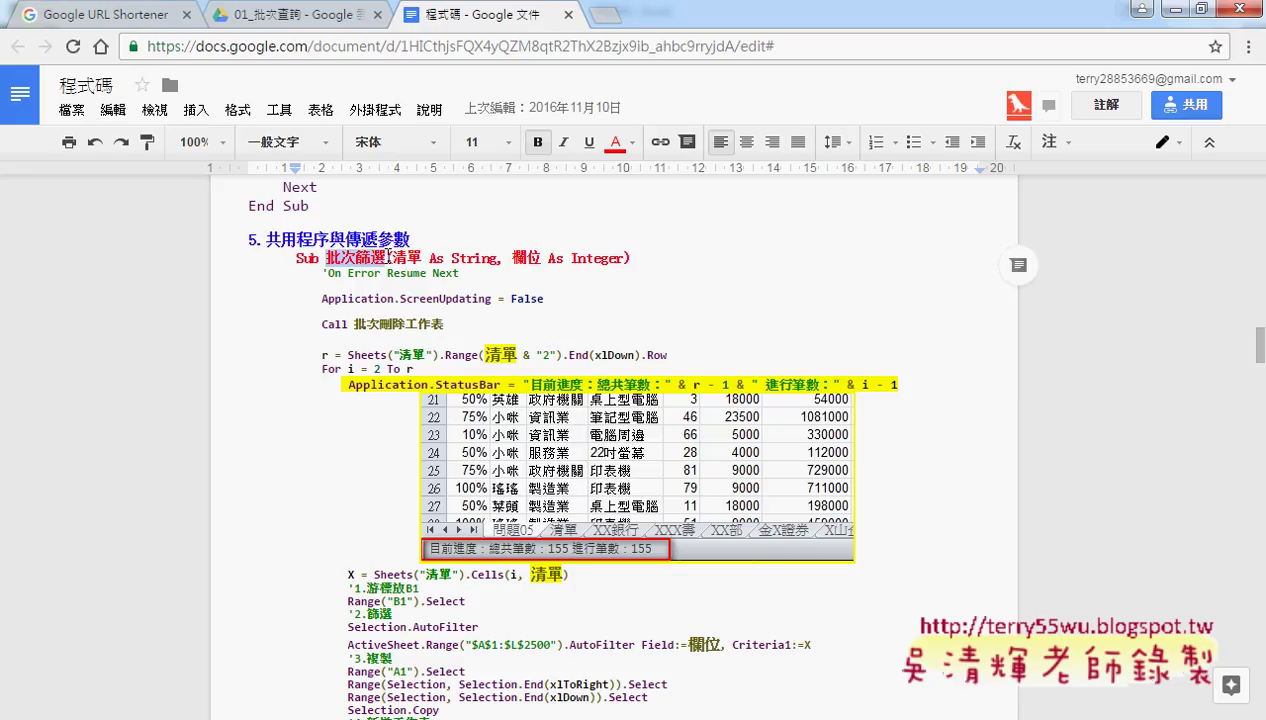
pyautogui.click(407, 352)
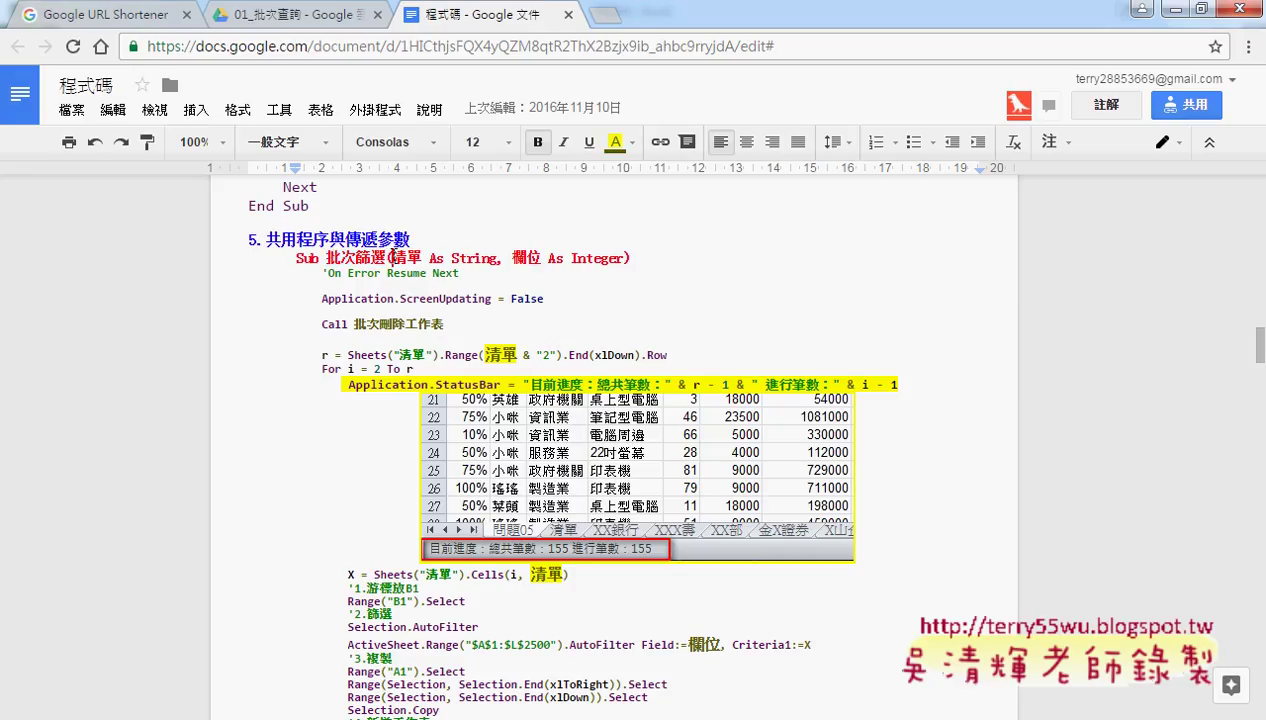
pyautogui.click(418, 246)
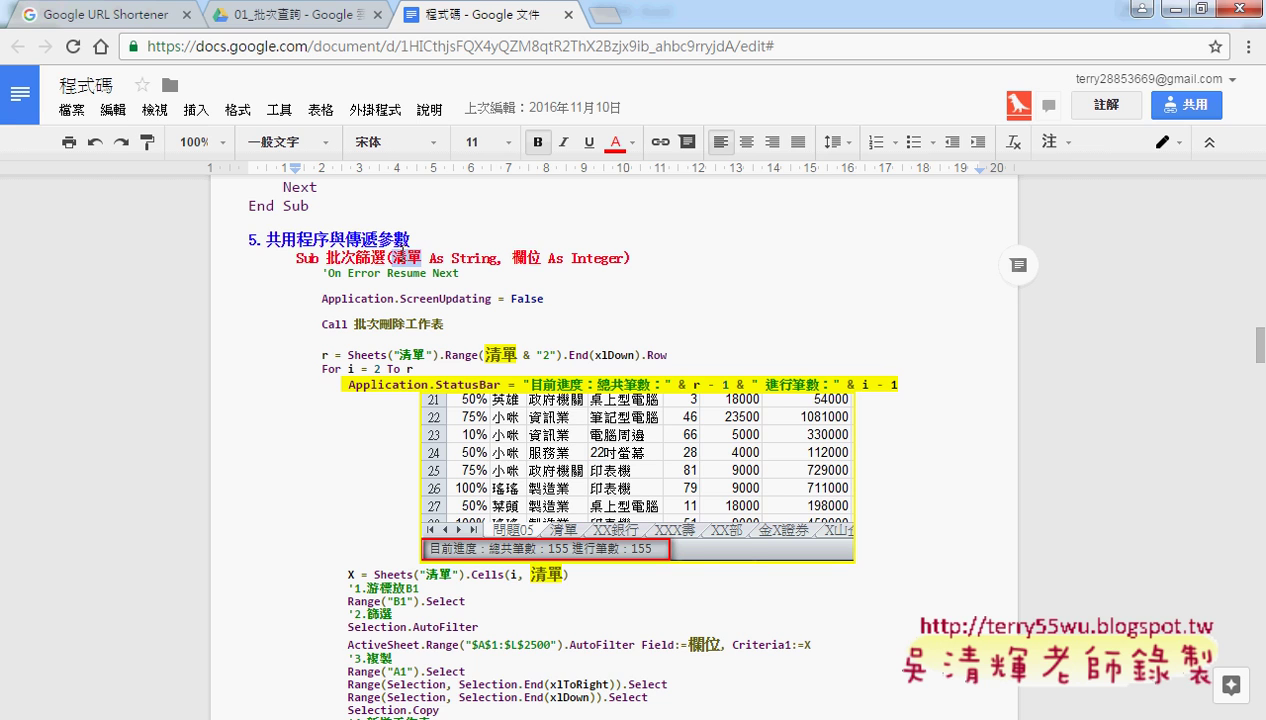
pyautogui.moveTo(219, 664)
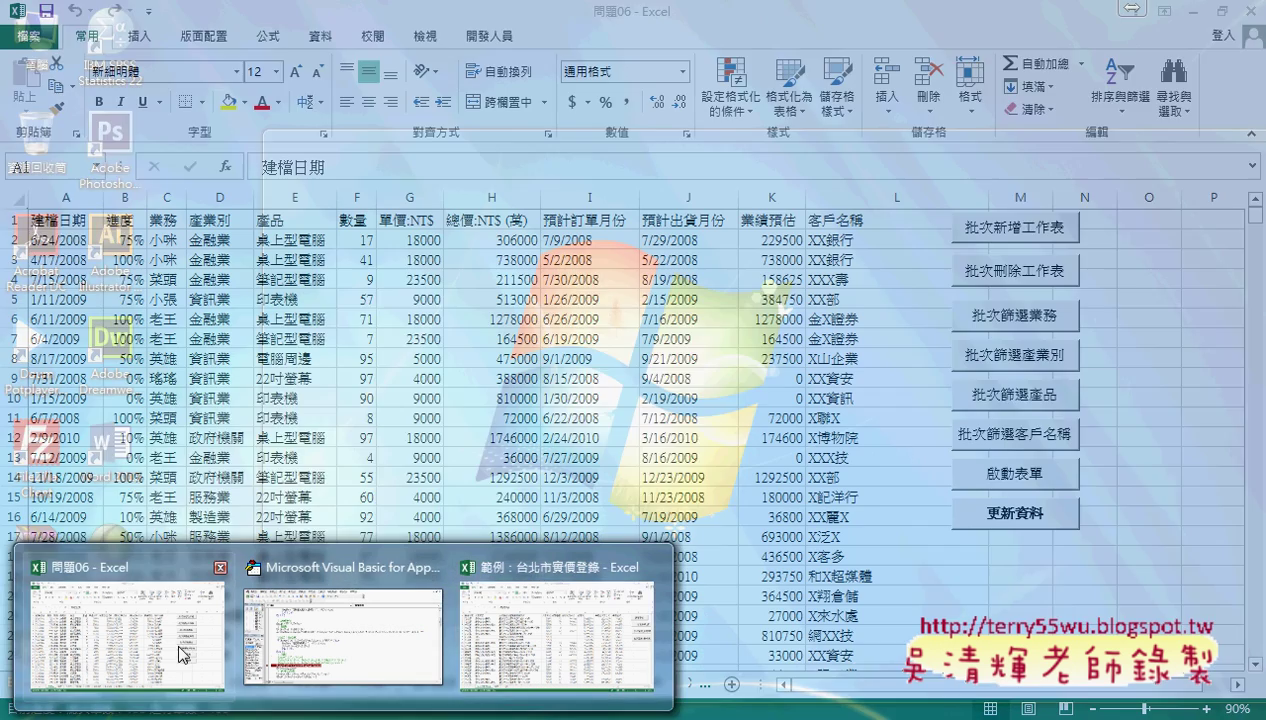
# Step: Show the 清單 sheet's 業務 and 產業別 lists in columns A and B, then minimize Excel
pyautogui.click(155, 645)
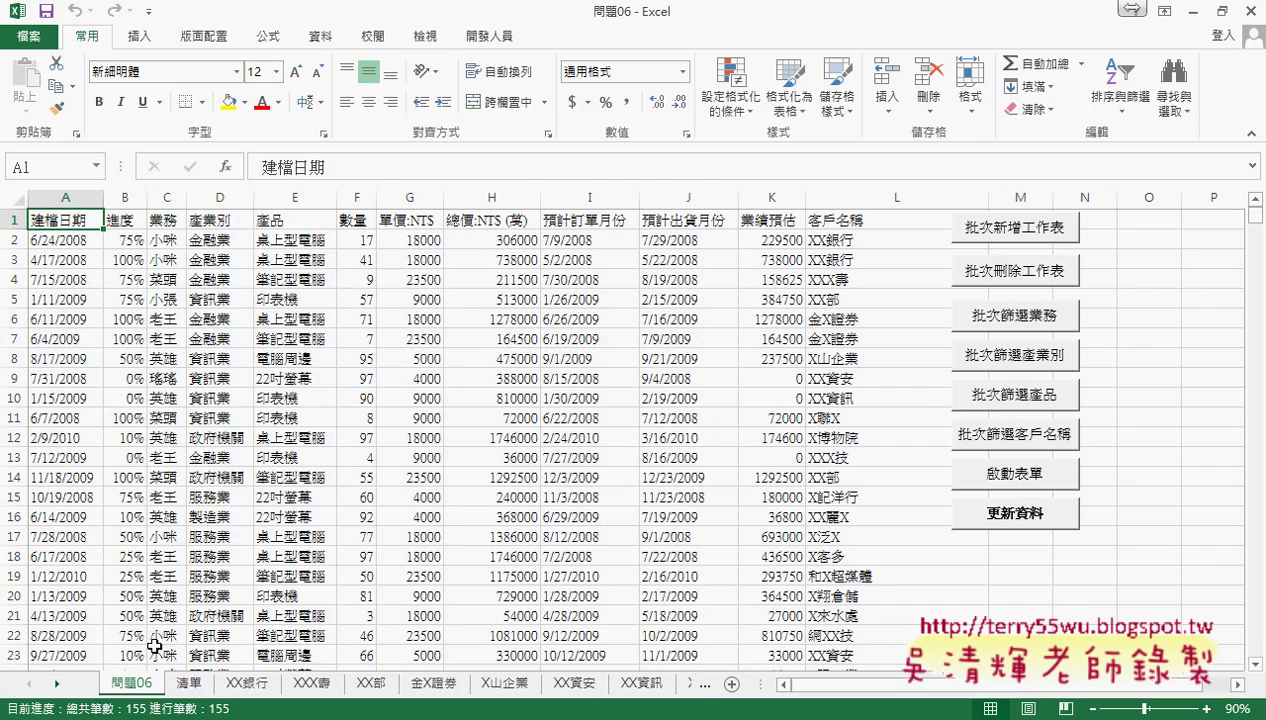
pyautogui.click(189, 683)
pyautogui.click(58, 198)
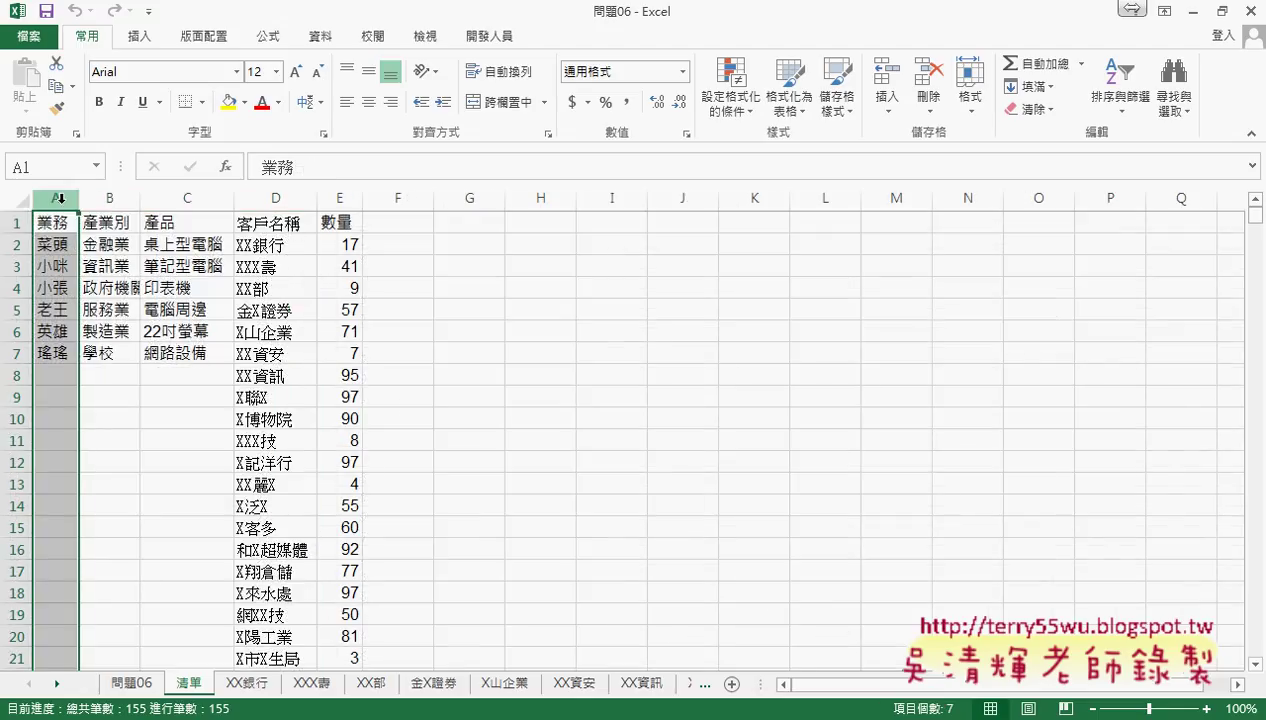
pyautogui.click(112, 198)
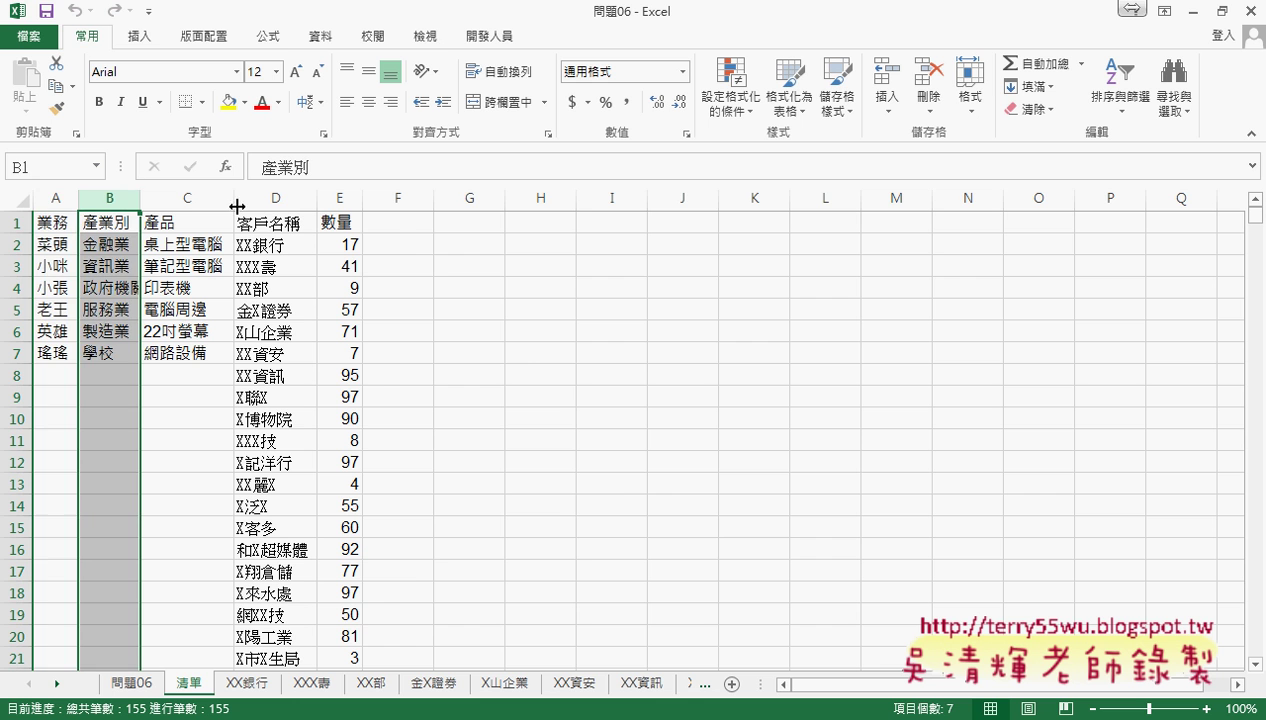
pyautogui.click(1187, 25)
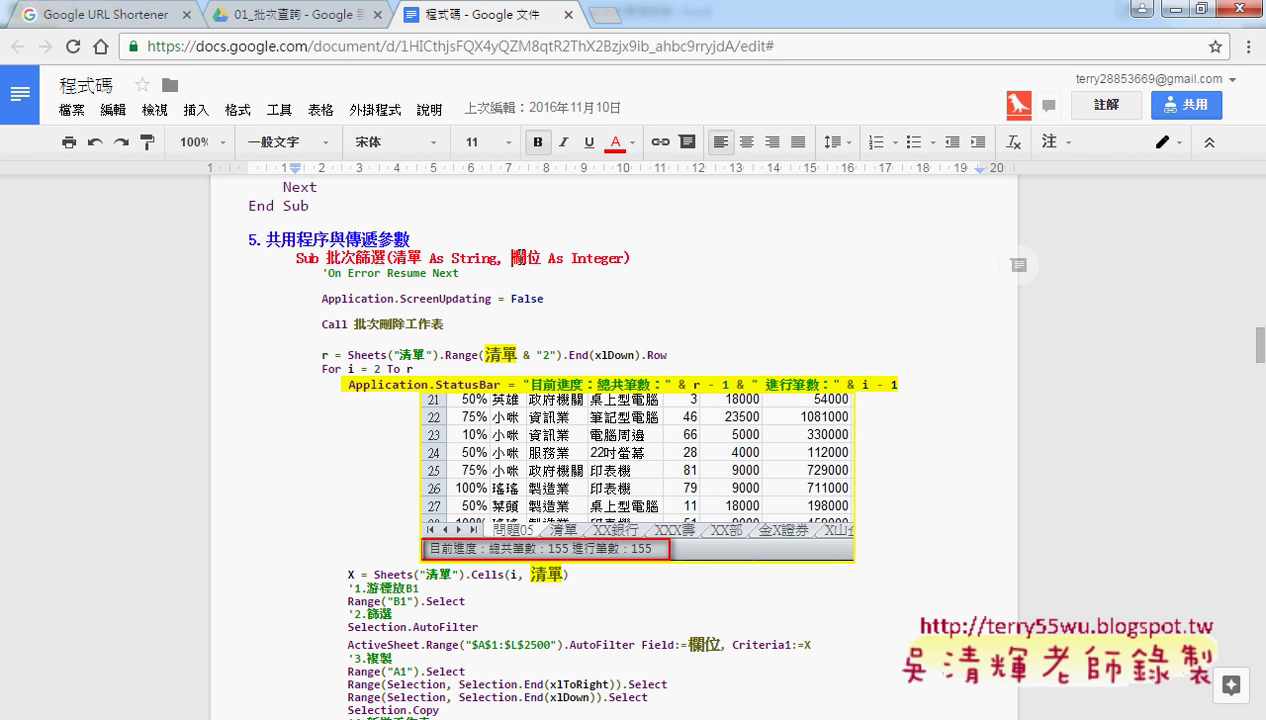
# Step: Highlight 欄位 and Integer in the Sub line, then 程式 in the 如何讓程式暫停2秒鐘 heading
pyautogui.moveTo(512, 258); pyautogui.dragTo(539, 256)
pyautogui.moveTo(571, 258); pyautogui.dragTo(625, 262)
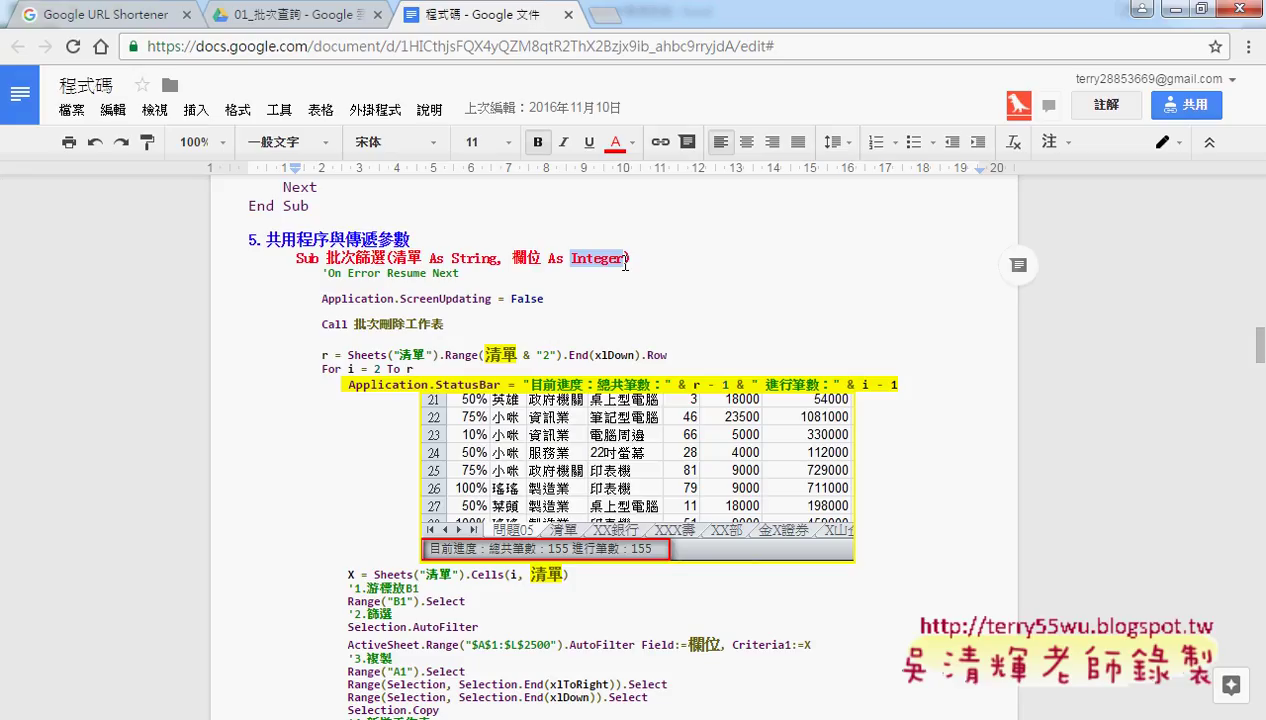
pyautogui.scroll(-5, 711, 434)
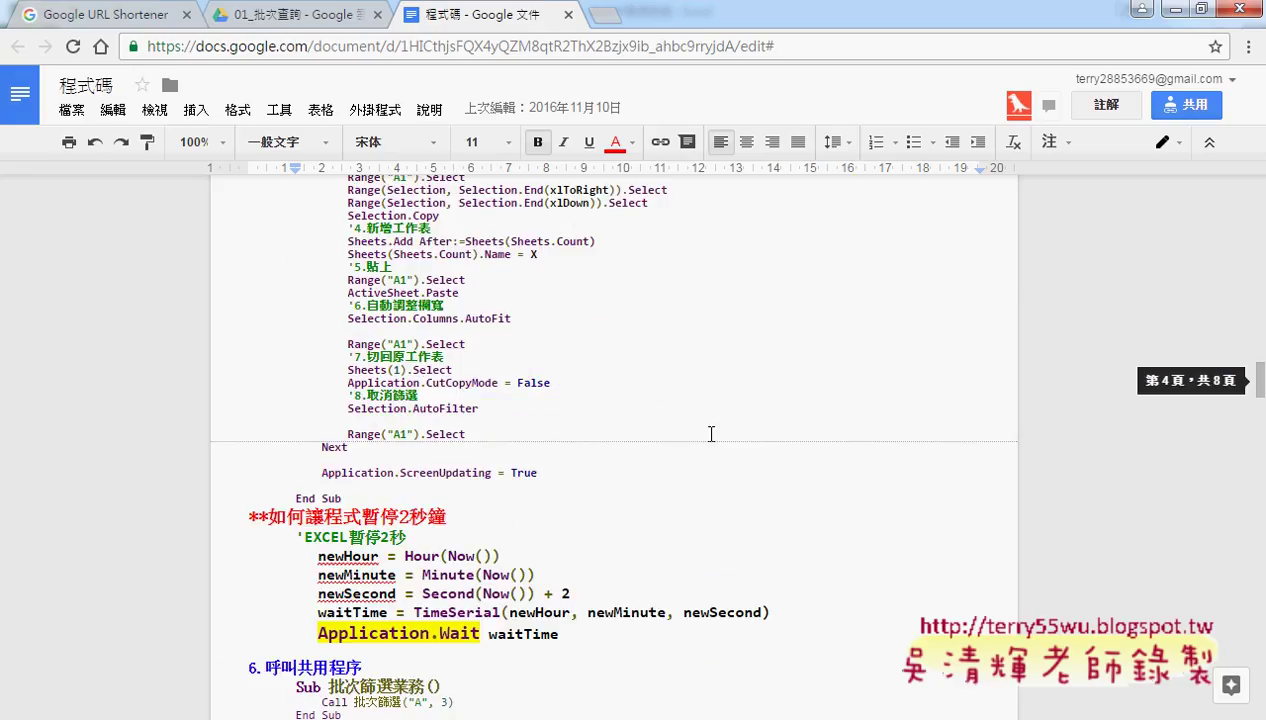
pyautogui.scroll(-1, 711, 434)
pyautogui.scroll(-1, 711, 434)
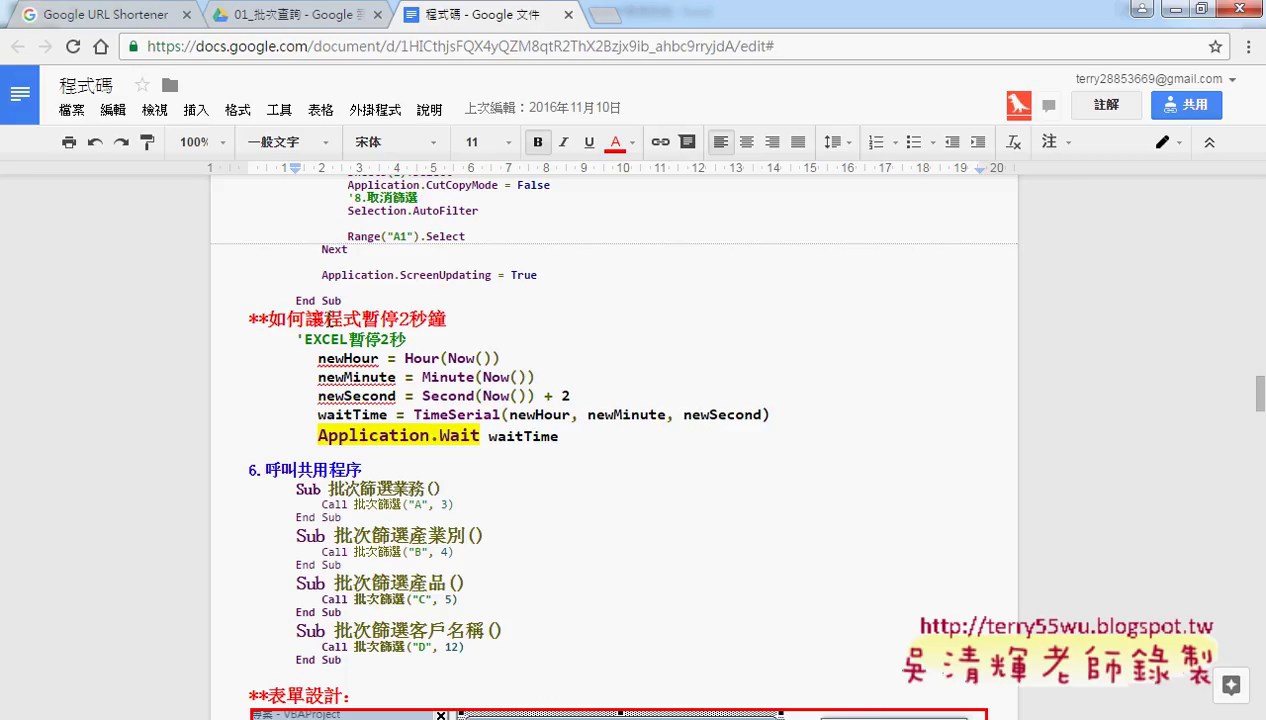
pyautogui.click(349, 320)
pyautogui.moveTo(349, 320); pyautogui.dragTo(356, 322)
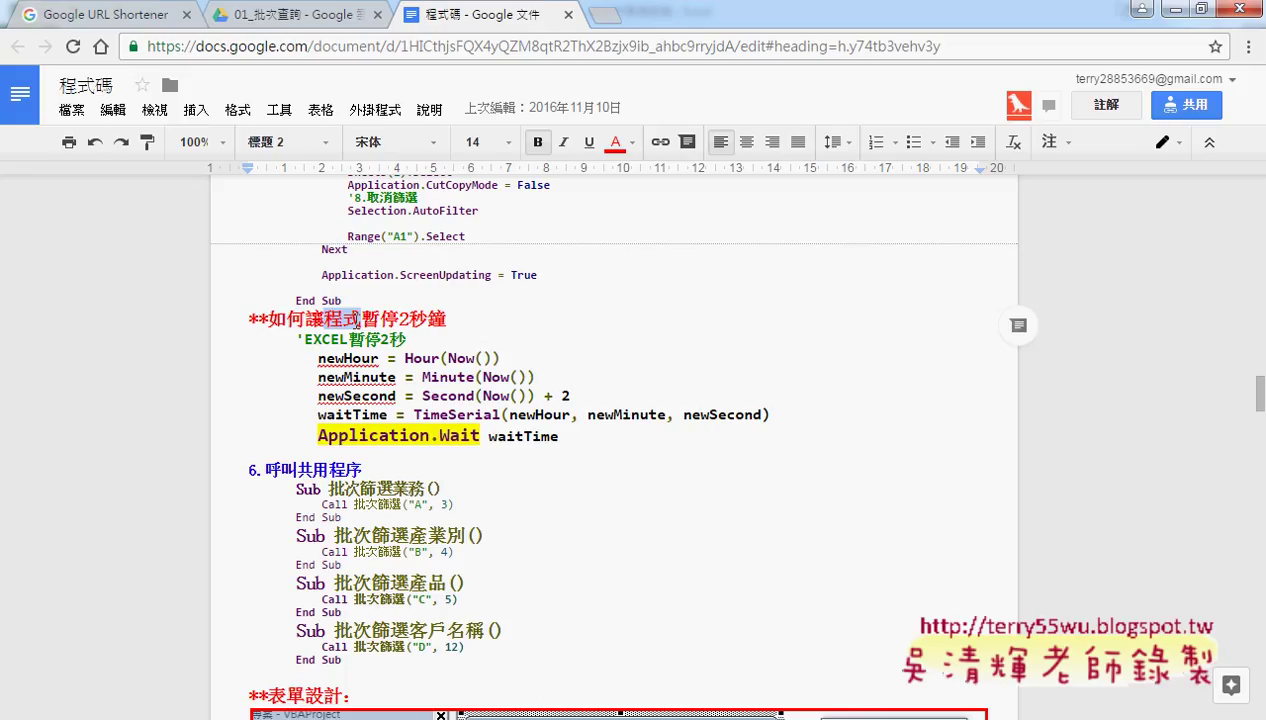
# Step: Review the StatusBar code and highlight the pause code from newHour to Application.Wait
pyautogui.scroll(5, 707, 402)
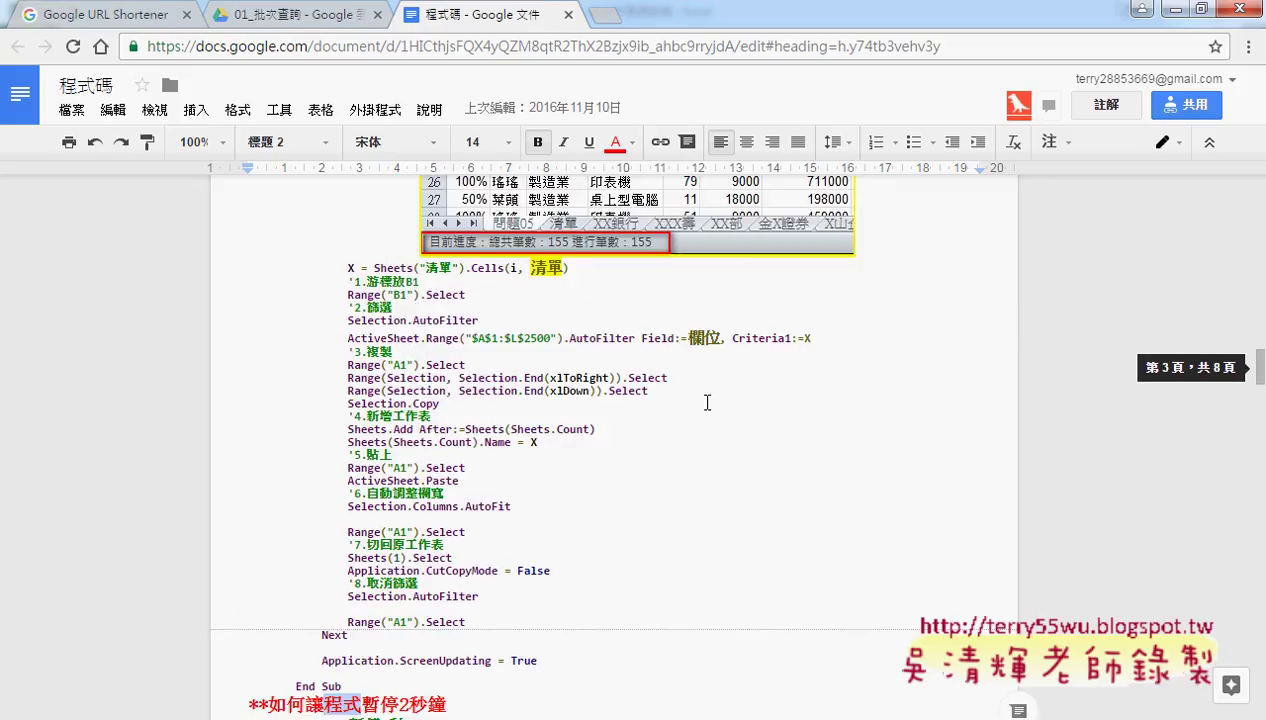
pyautogui.scroll(3, 717, 409)
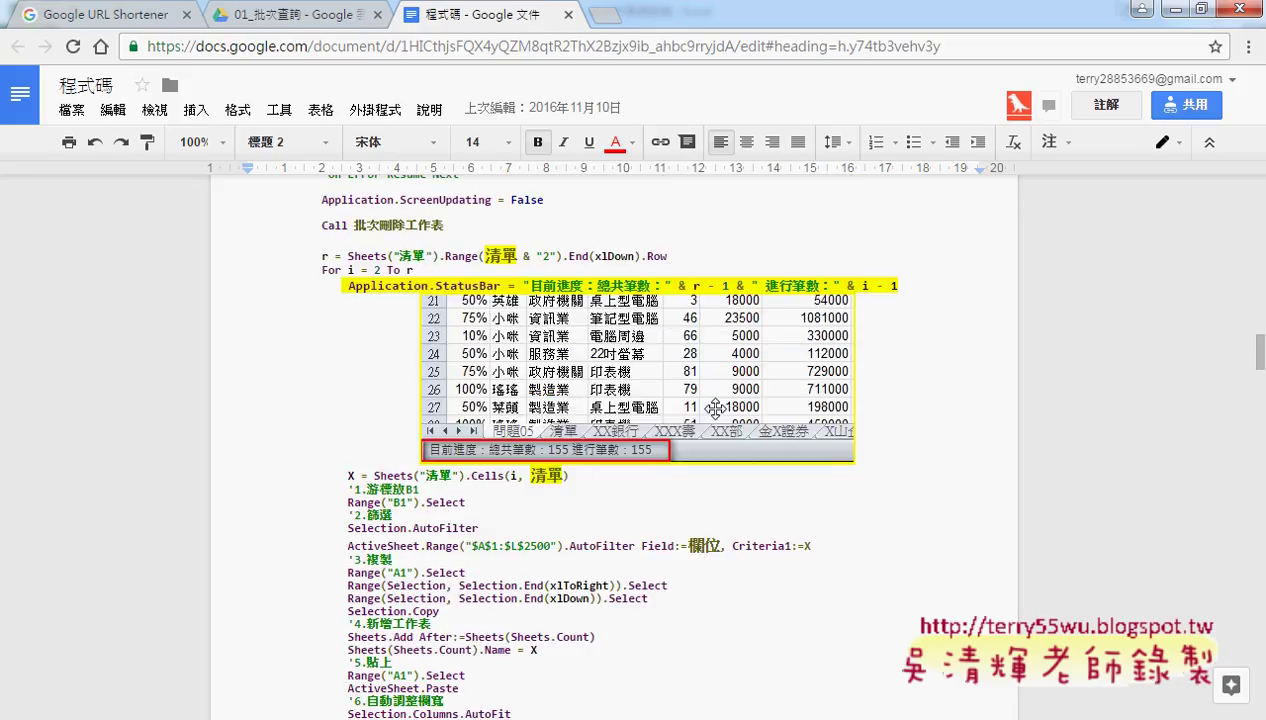
pyautogui.scroll(1, 715, 407)
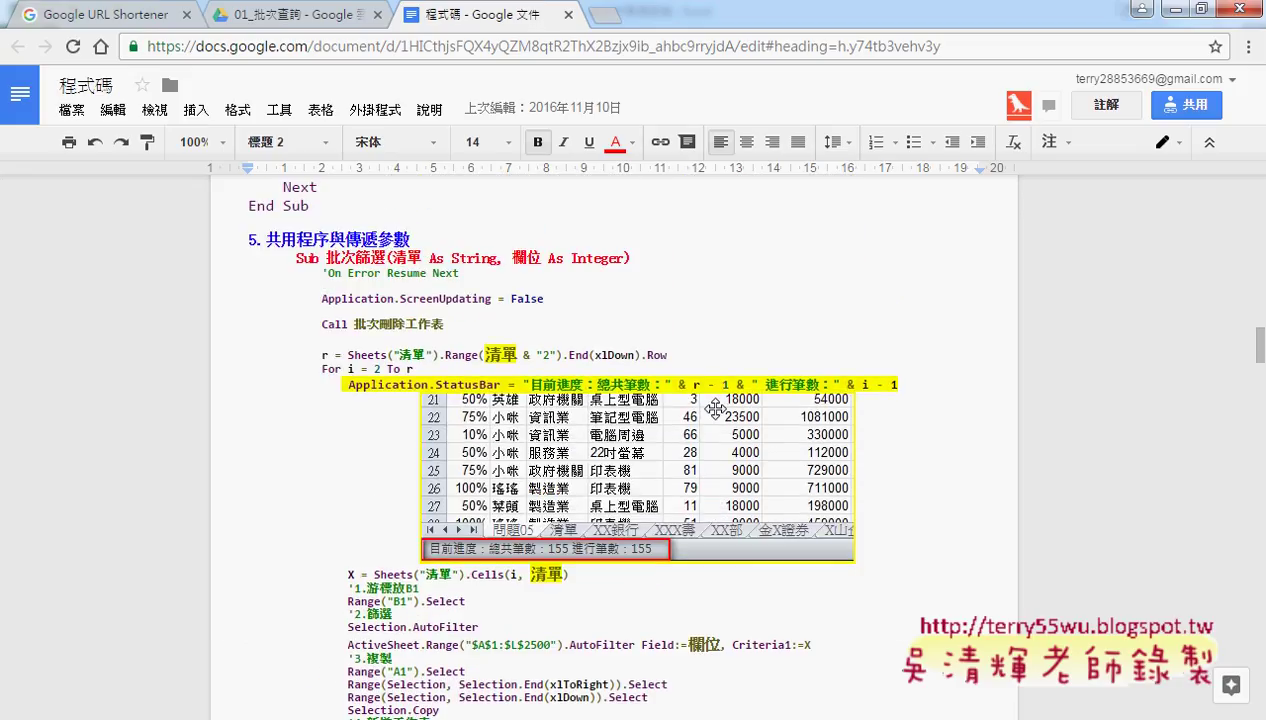
pyautogui.scroll(-6, 716, 407)
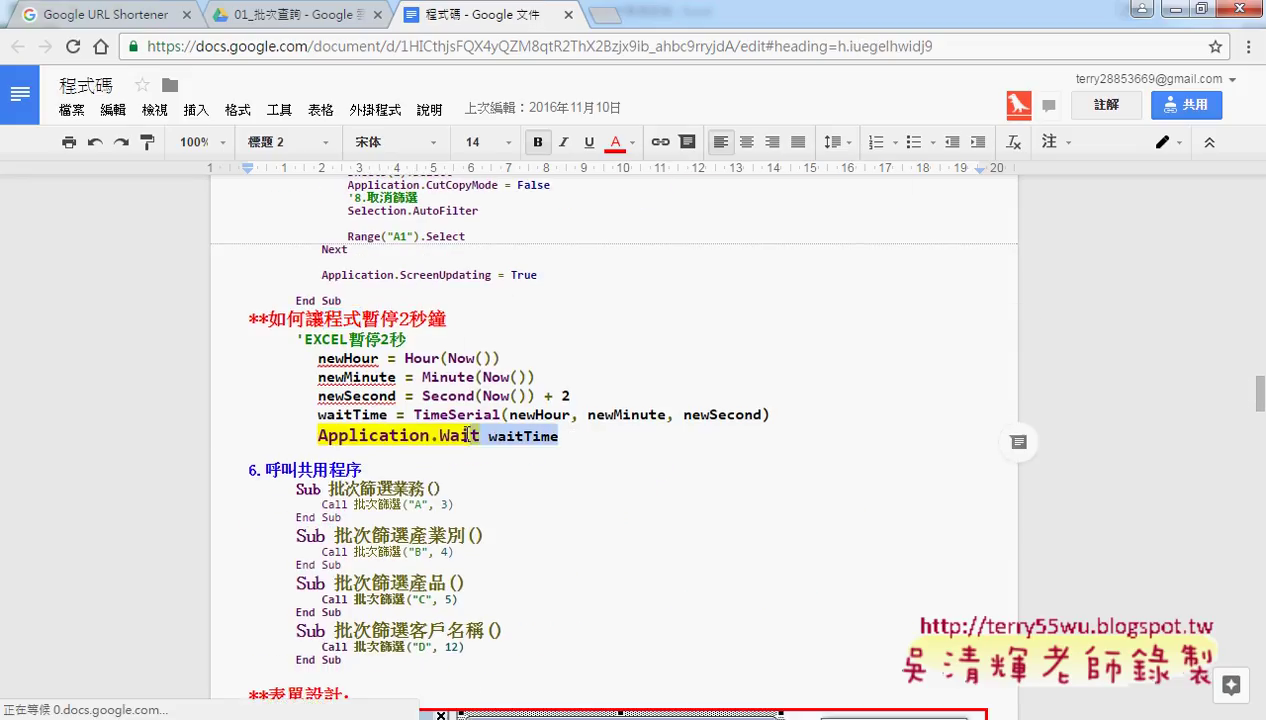
pyautogui.moveTo(571, 439); pyautogui.dragTo(228, 355)
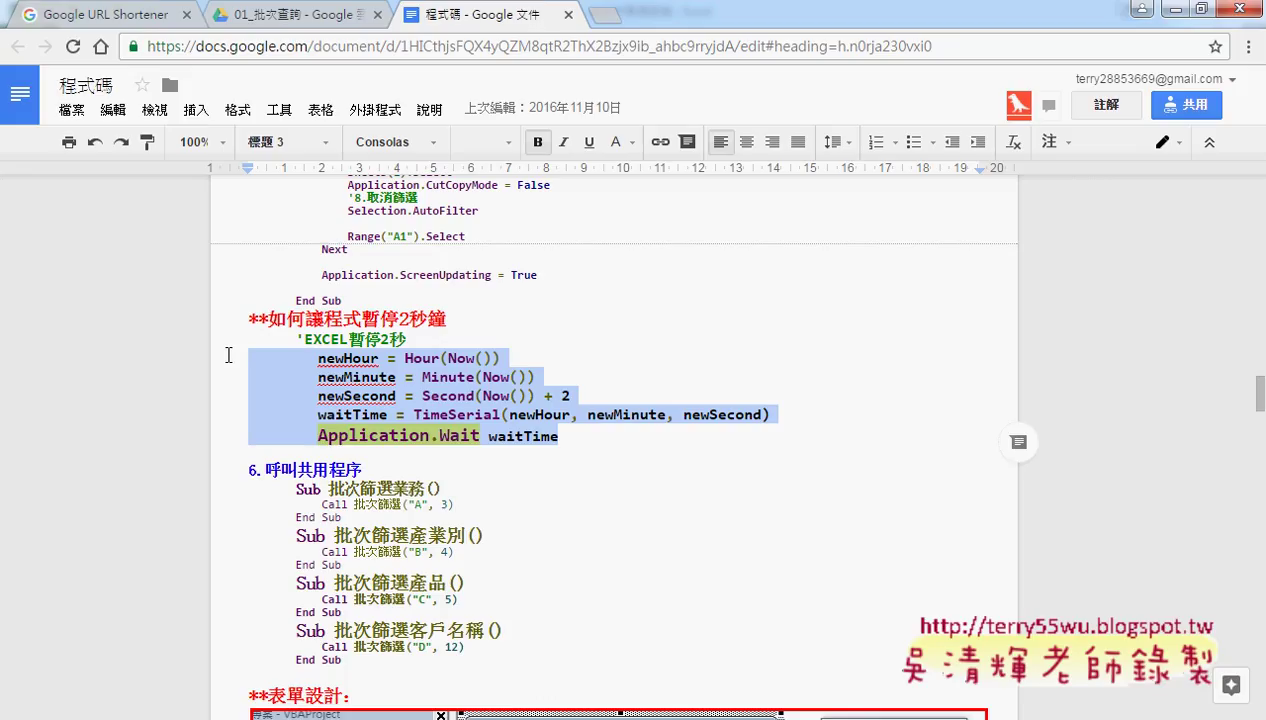
# Step: Bring the 表單設計 section with the 快速分類 userform screenshot into view
pyautogui.scroll(-2, 180, 413)
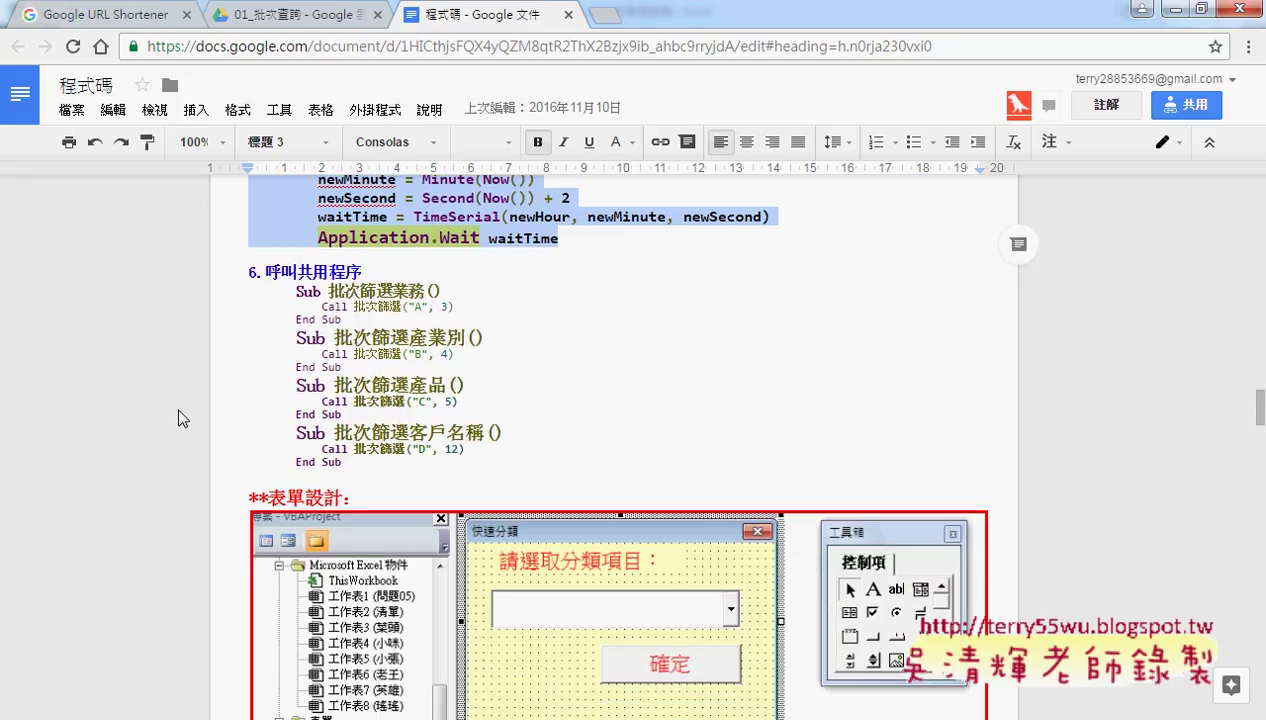
pyautogui.scroll(-2, 878, 371)
pyautogui.scroll(-1, 1040, 375)
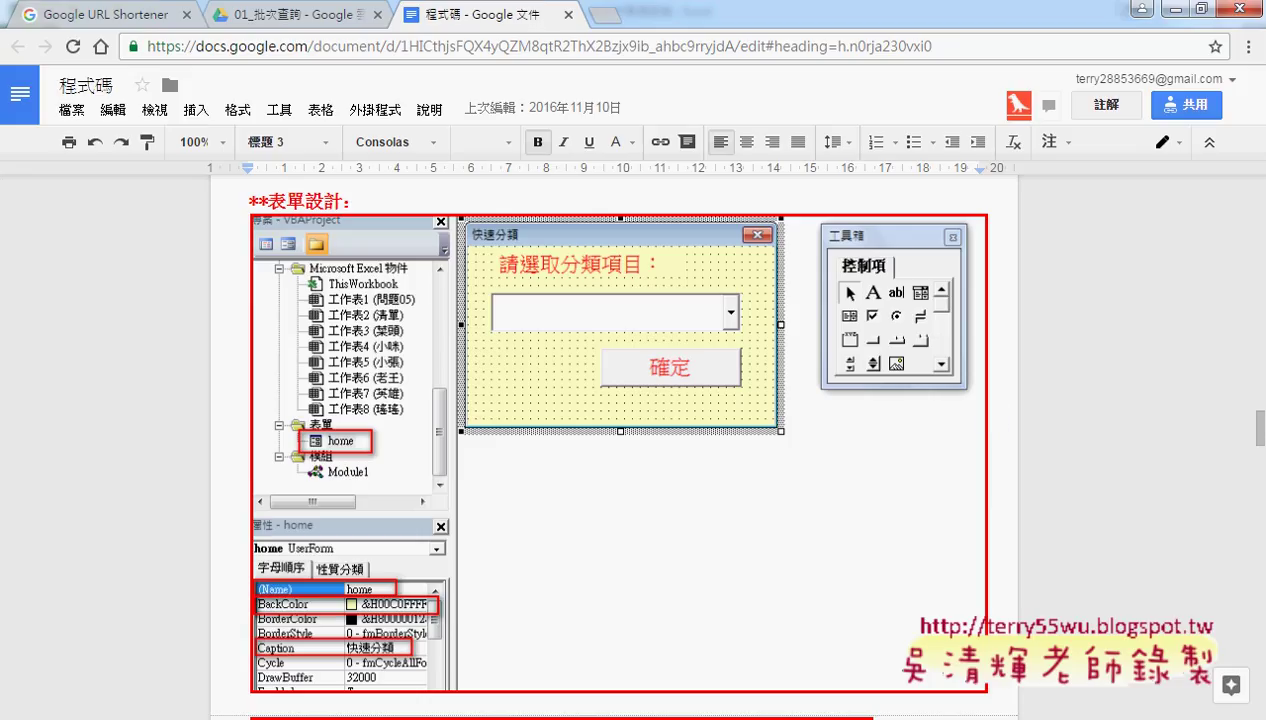
# Step: On sheet 問題06, run the 快速分類 form with 業務 to create one sheet per salesperson
pyautogui.moveTo(344, 716)
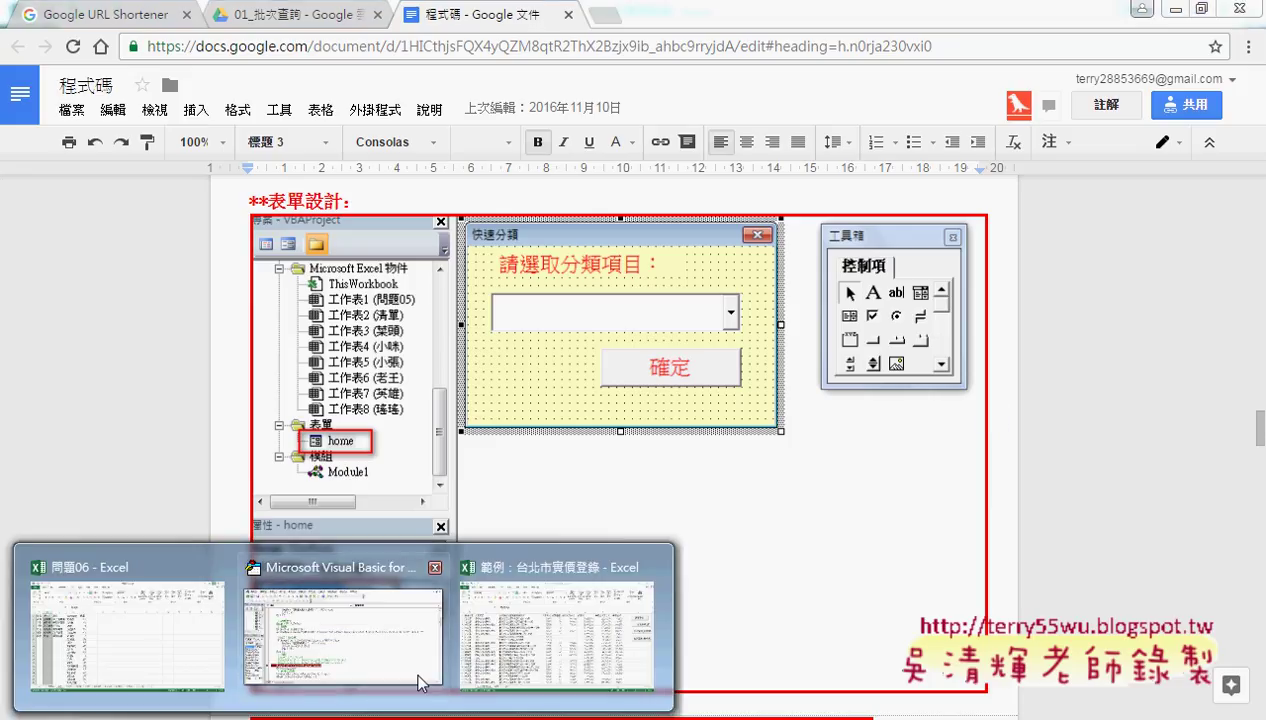
pyautogui.click(199, 646)
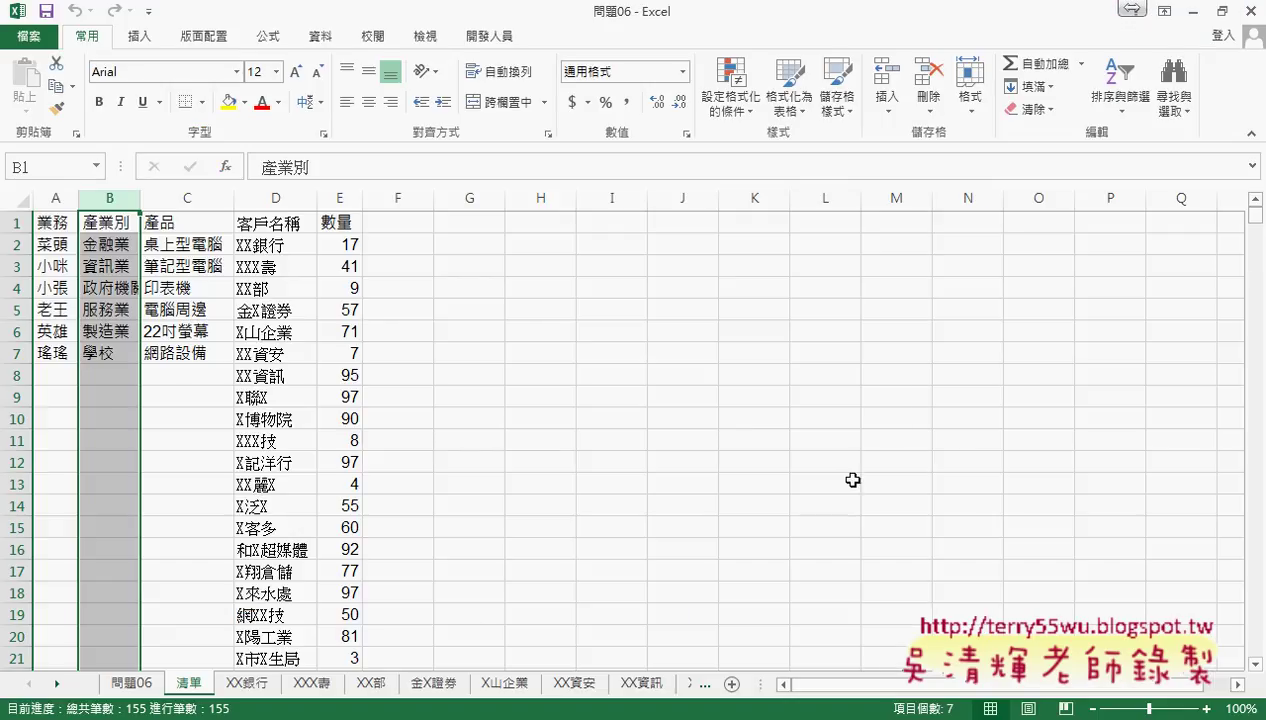
pyautogui.click(127, 687)
pyautogui.click(1036, 482)
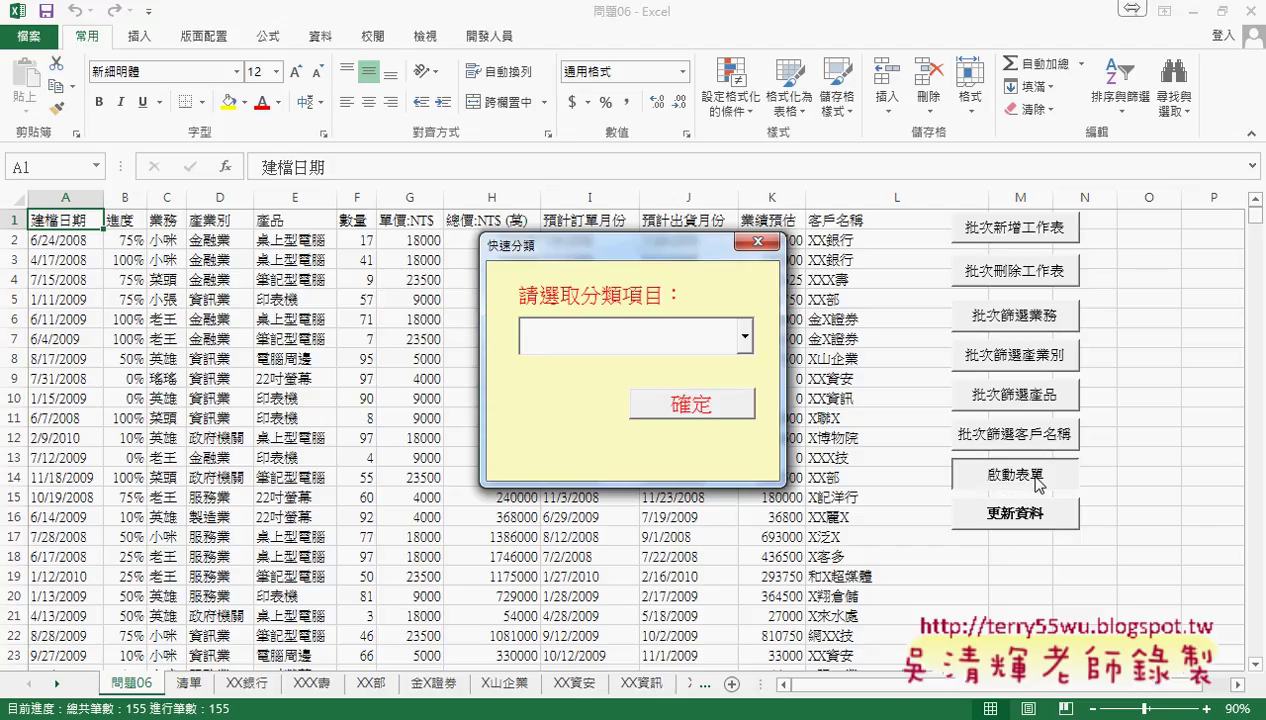
pyautogui.click(745, 340)
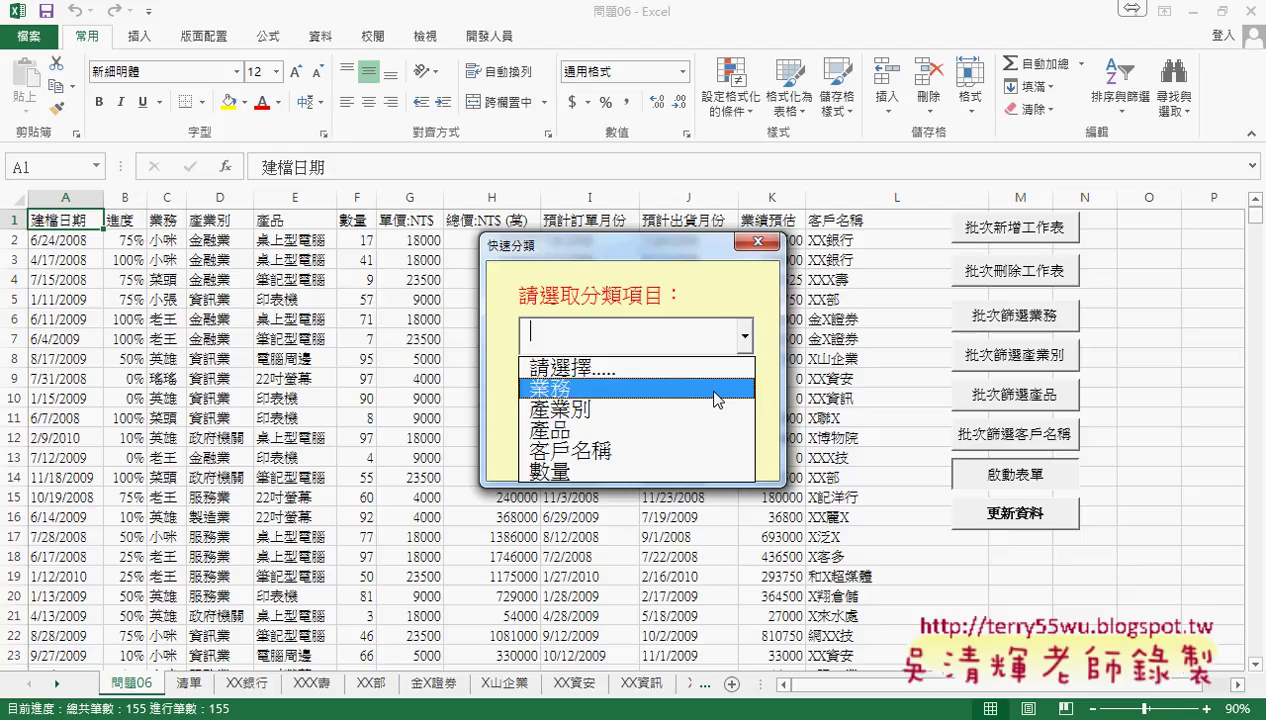
pyautogui.click(716, 398)
pyautogui.click(716, 410)
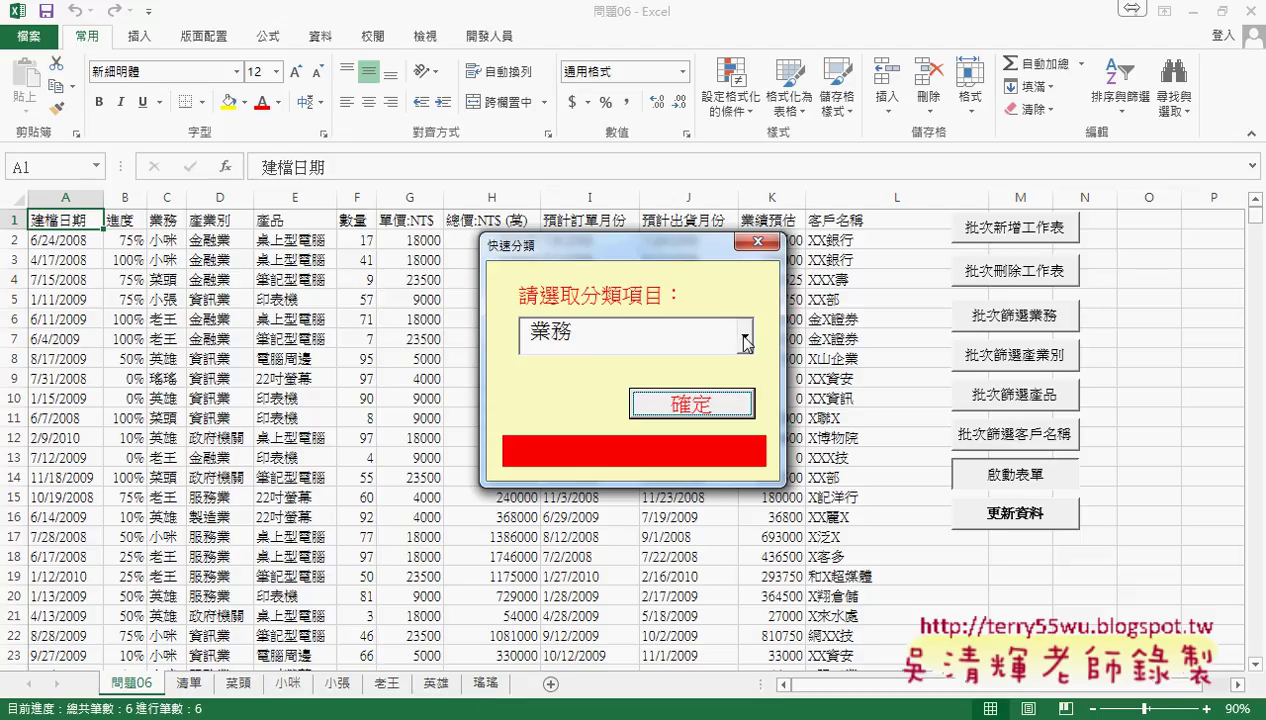
# Step: Rerun the 快速分類 split with 客戶名稱 as the category, creating per-client sheets
pyautogui.click(743, 340)
pyautogui.click(723, 409)
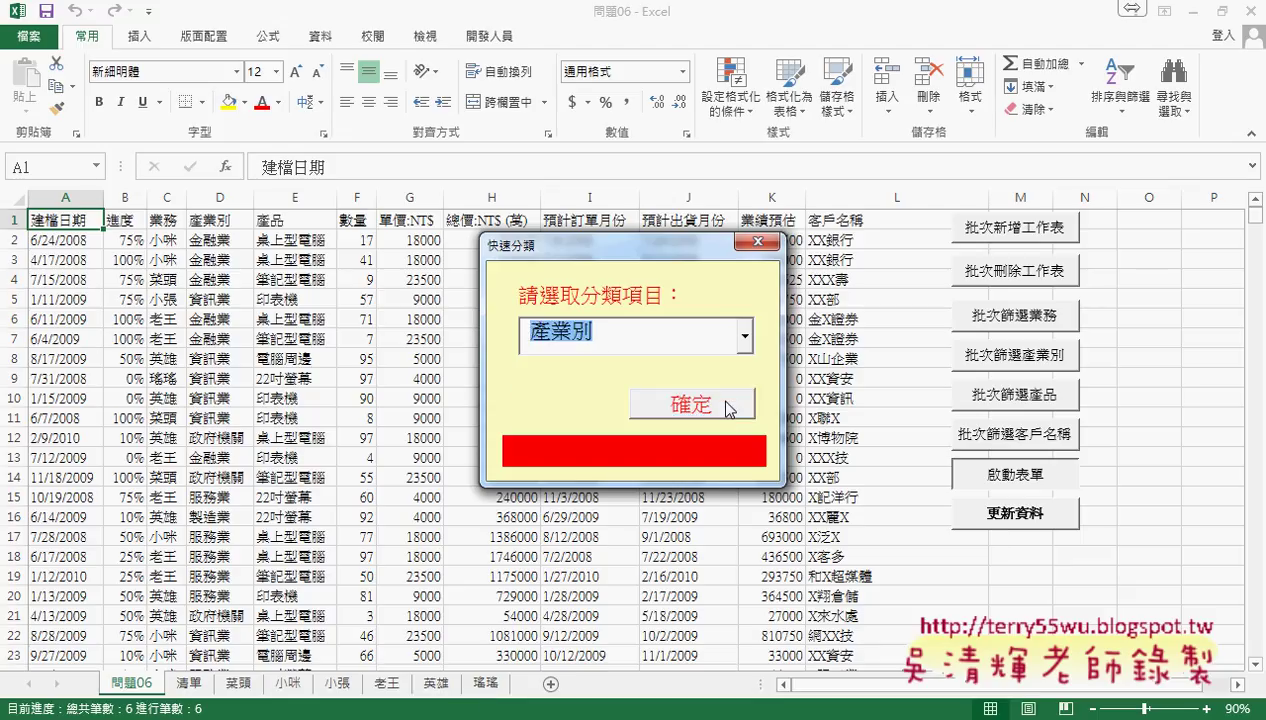
pyautogui.click(743, 345)
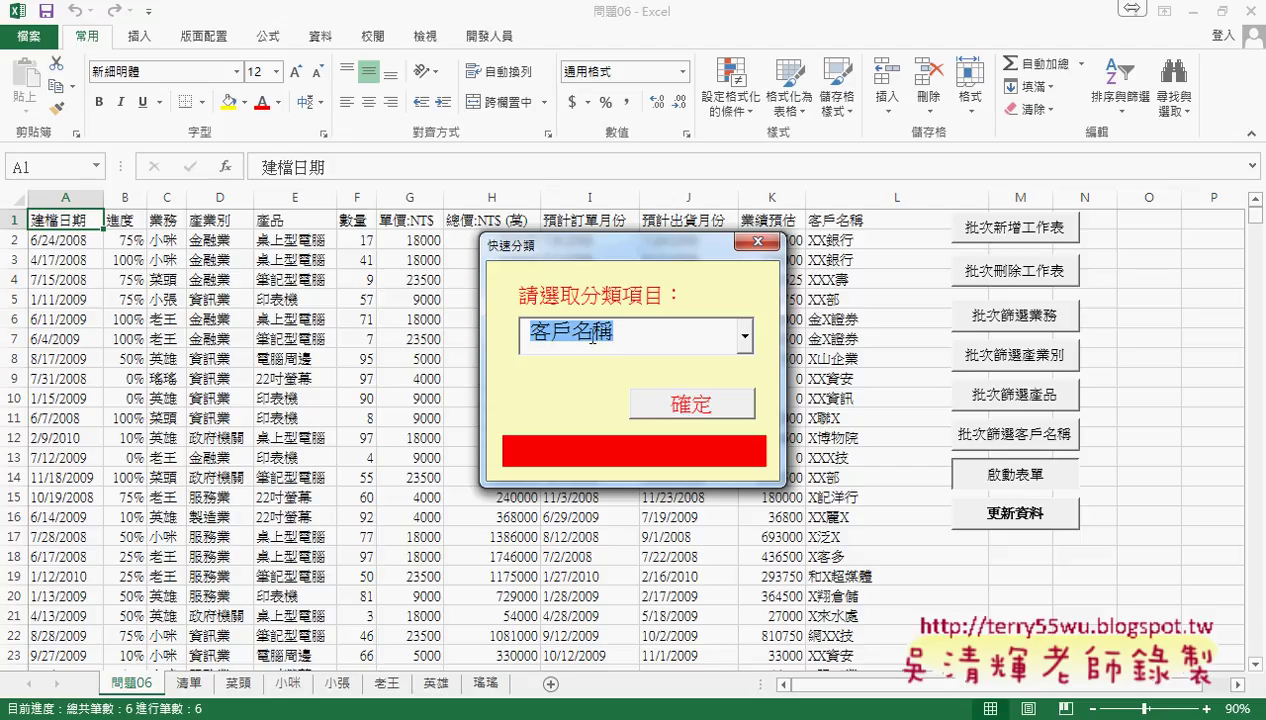
pyautogui.click(682, 403)
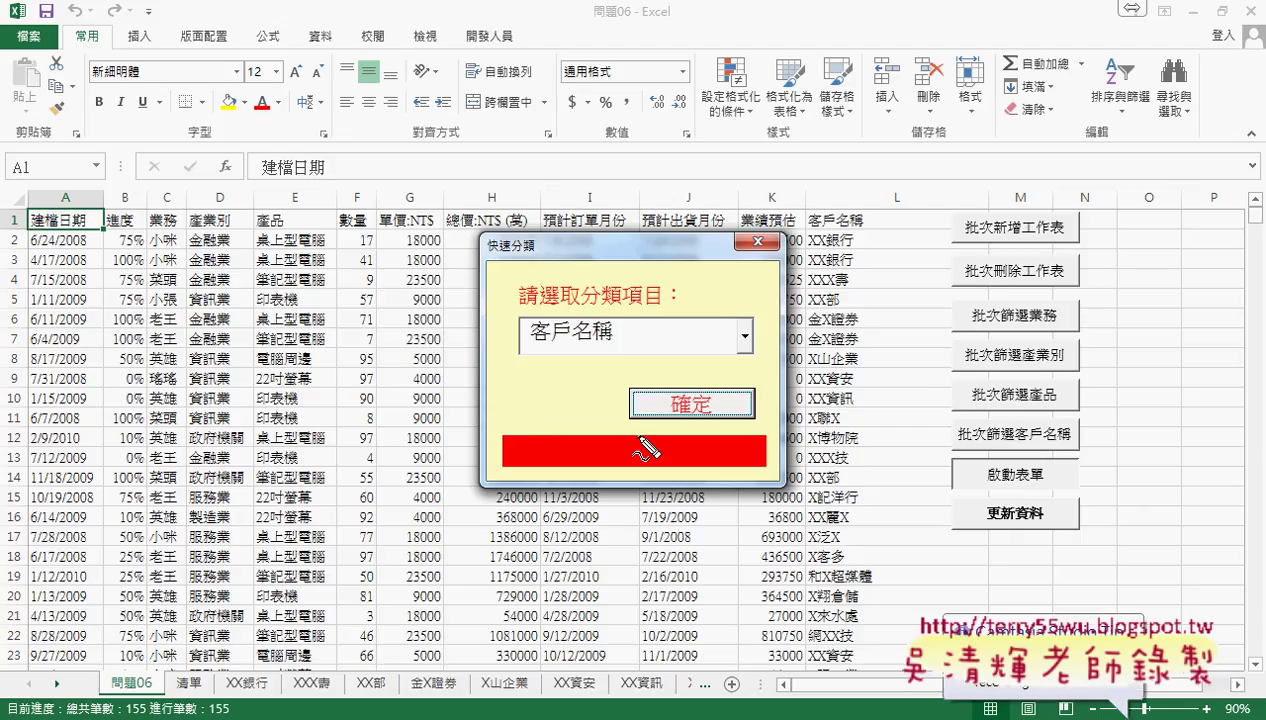
# Step: Annotate the progress bar and the 客戶名稱 split label with on-screen marks
pyautogui.moveTo(495, 408); pyautogui.dragTo(497, 487)
pyautogui.moveTo(767, 405); pyautogui.dragTo(772, 488)
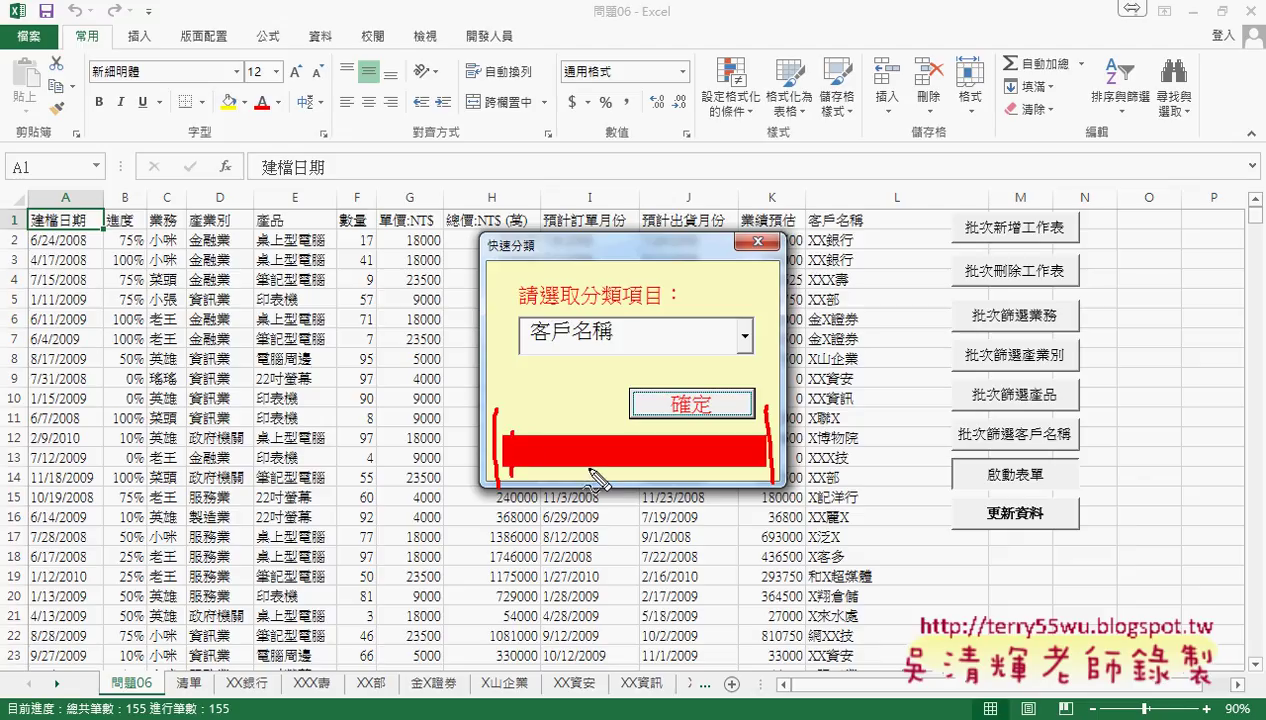
pyautogui.moveTo(512, 438); pyautogui.dragTo(772, 477)
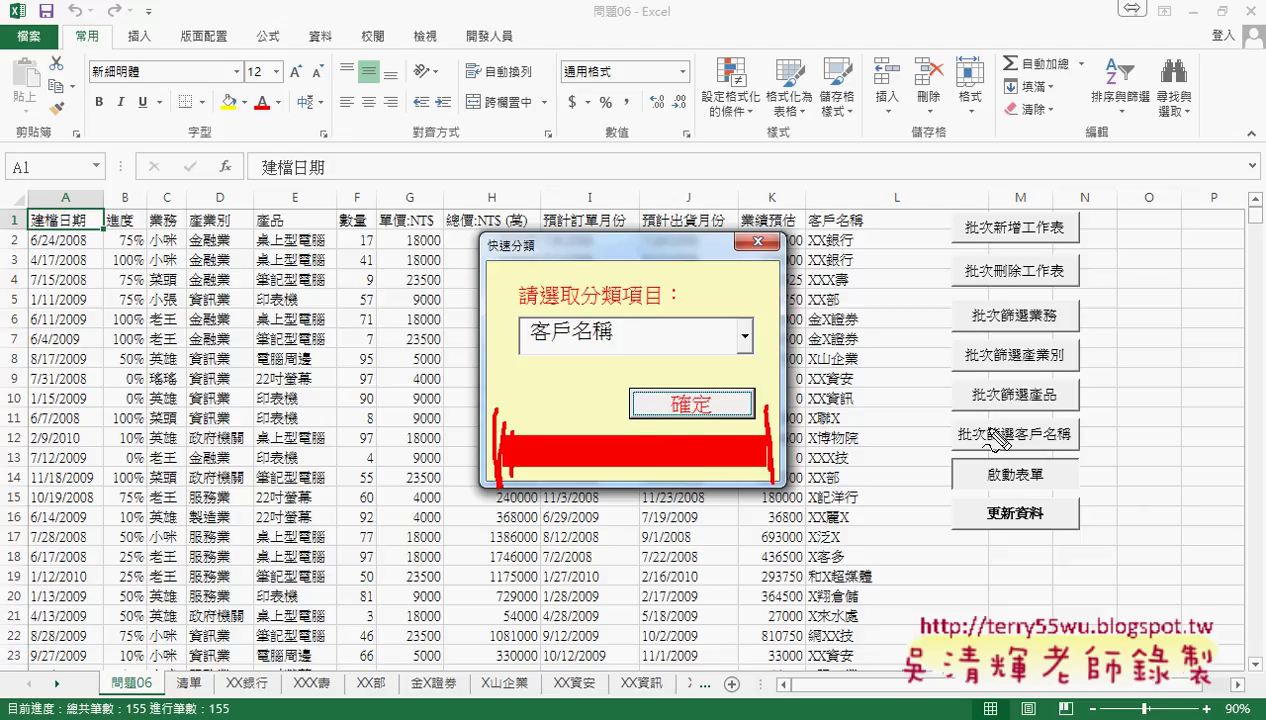
pyautogui.moveTo(1024, 440); pyautogui.dragTo(1064, 436)
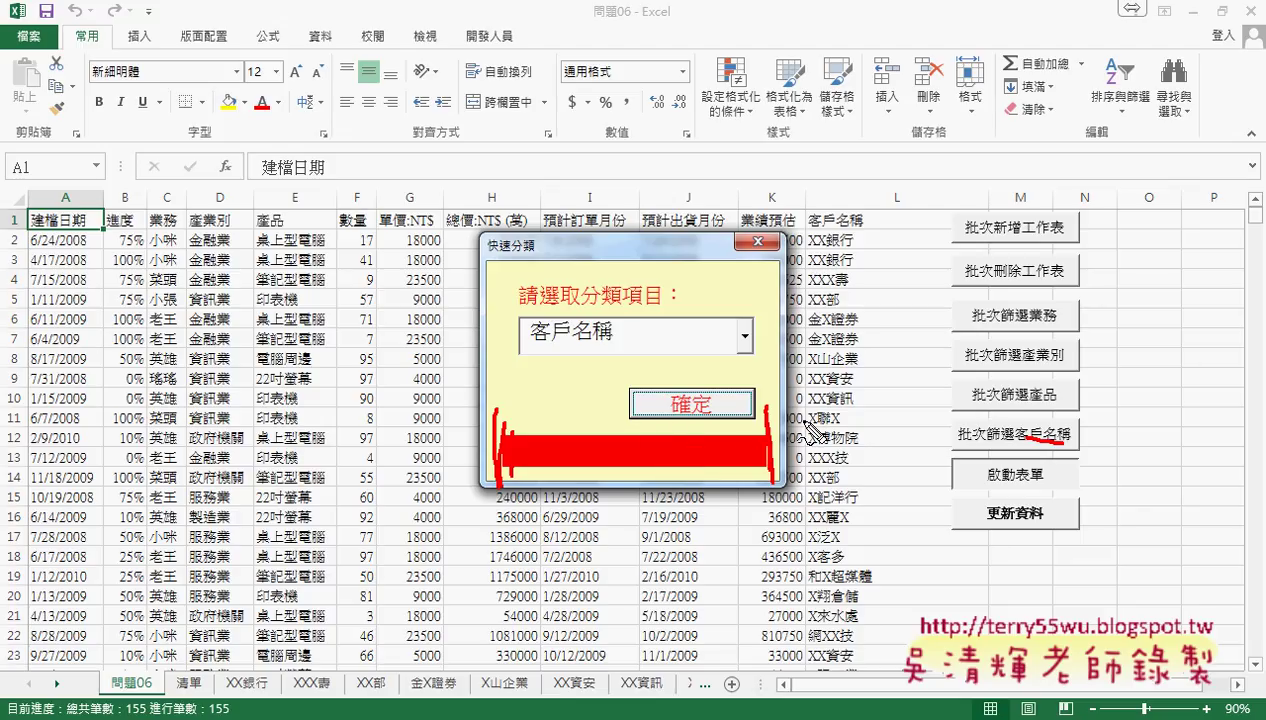
pyautogui.moveTo(818, 410); pyautogui.dragTo(745, 495)
pyautogui.moveTo(866, 438); pyautogui.dragTo(935, 463)
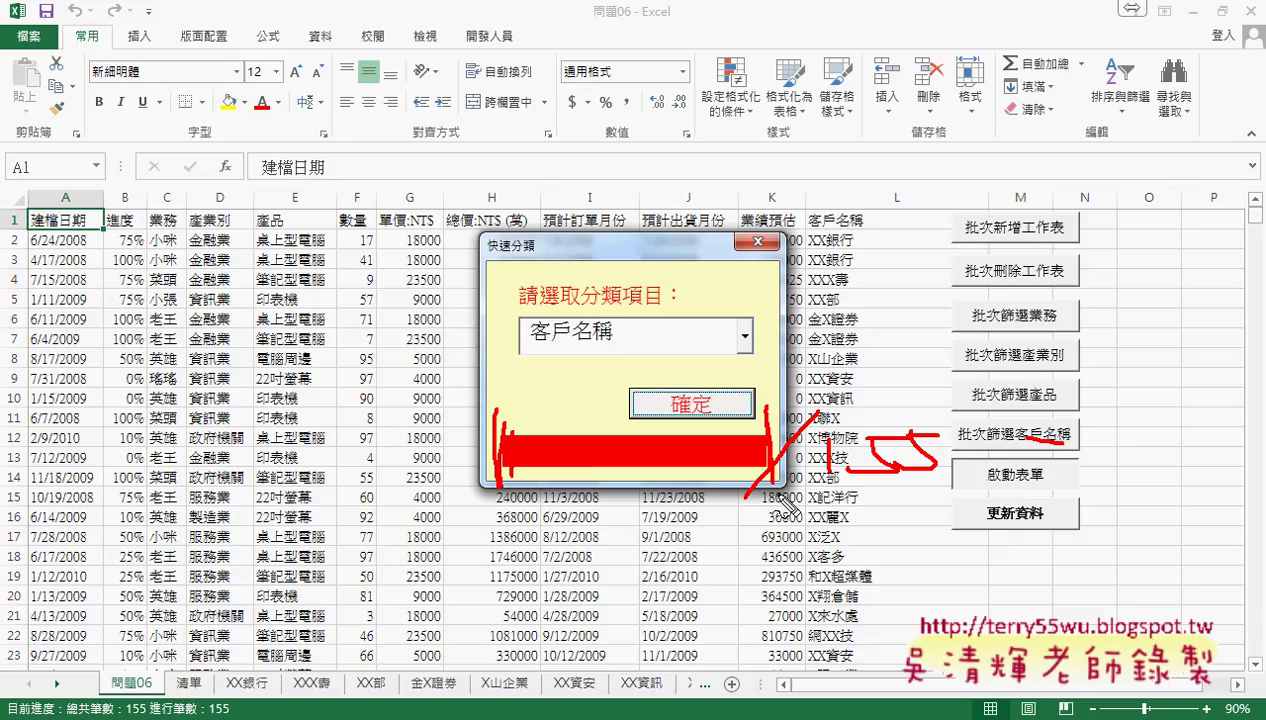
# Step: Clear the annotations, rerun the 客戶名稱 split over all 155 records, and close the form
pyautogui.press('Escape')
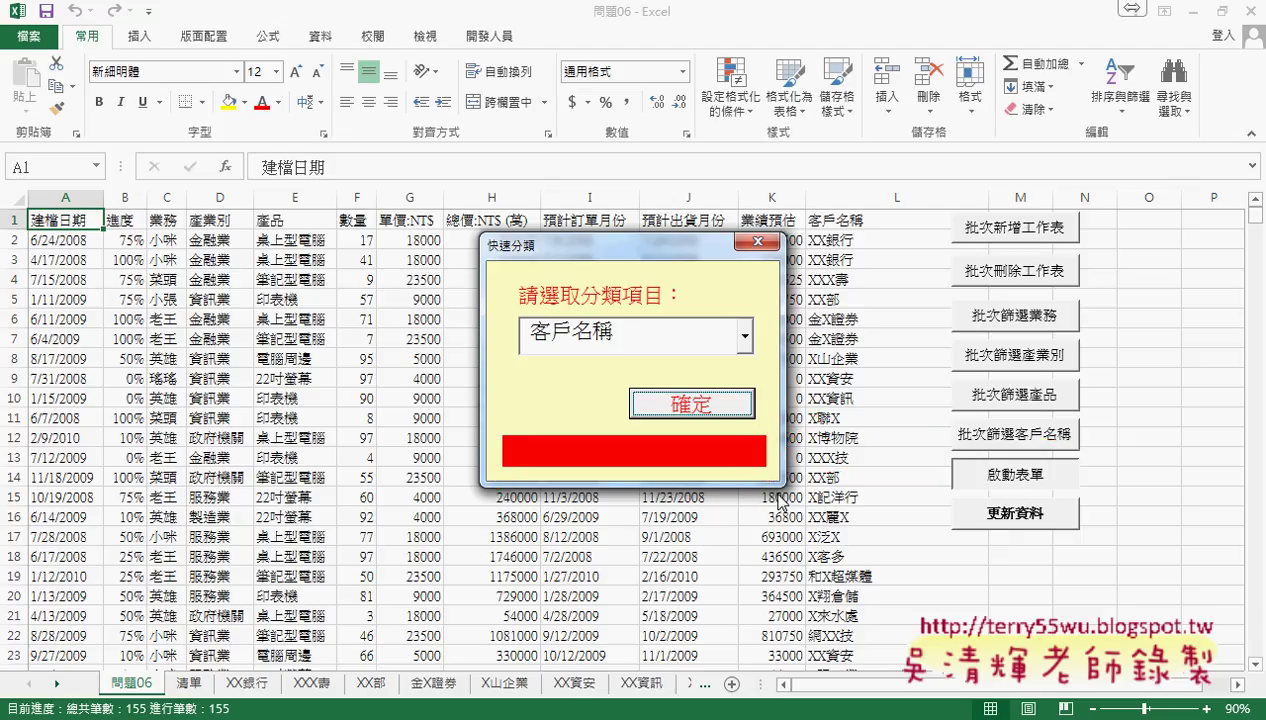
pyautogui.click(707, 403)
pyautogui.click(758, 241)
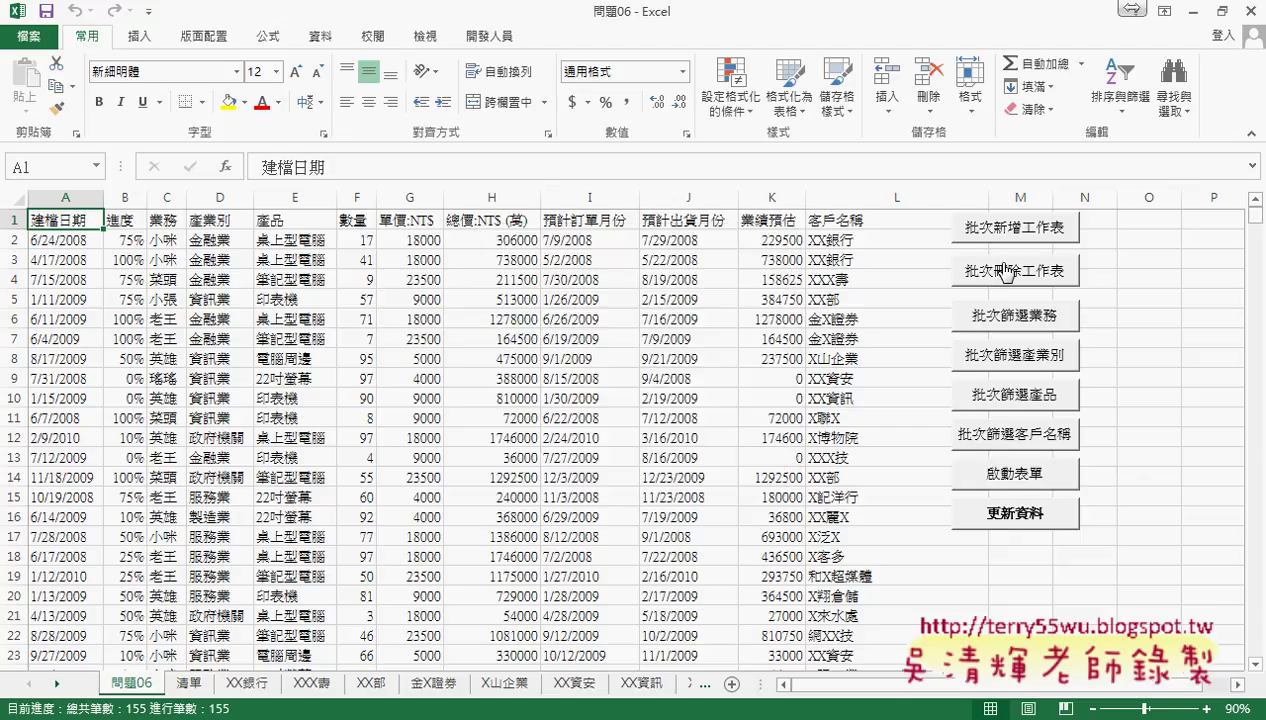
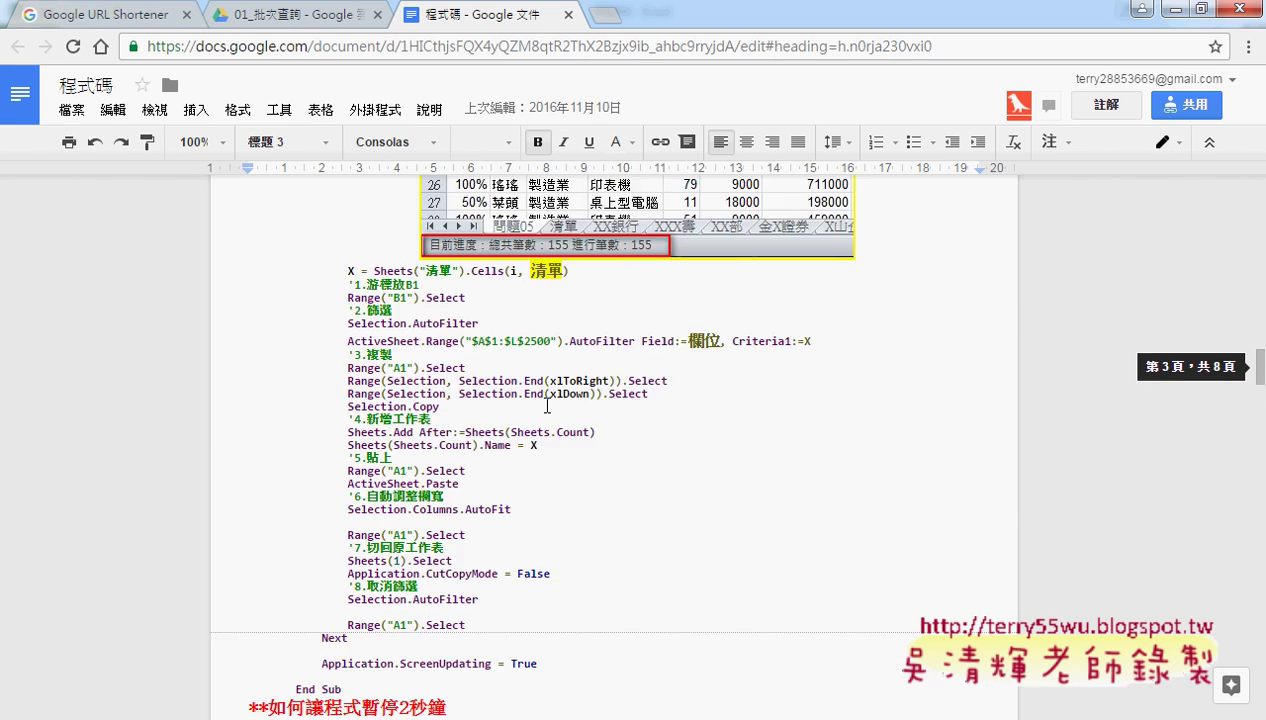
# Step: Scroll the notes back up to section 5 and the Application.StatusBar messages section
pyautogui.scroll(3, 540, 405)
pyautogui.scroll(1, 525, 404)
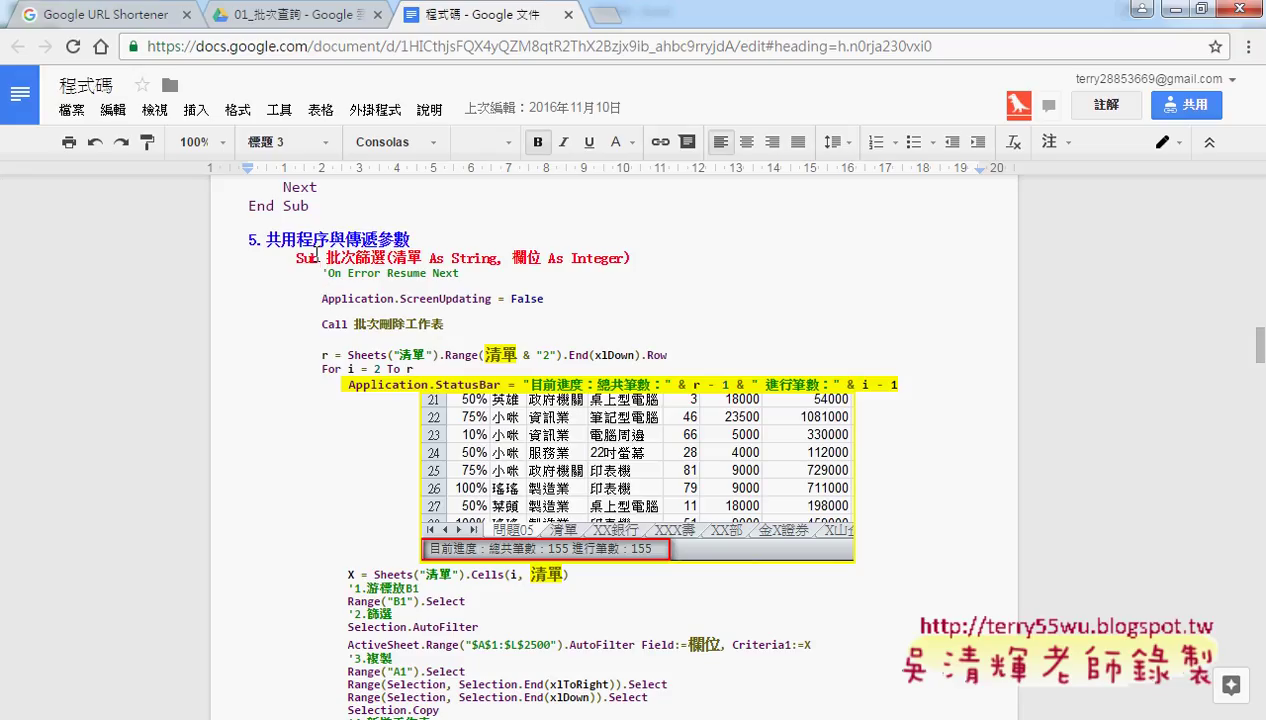
pyautogui.scroll(2, 355, 282)
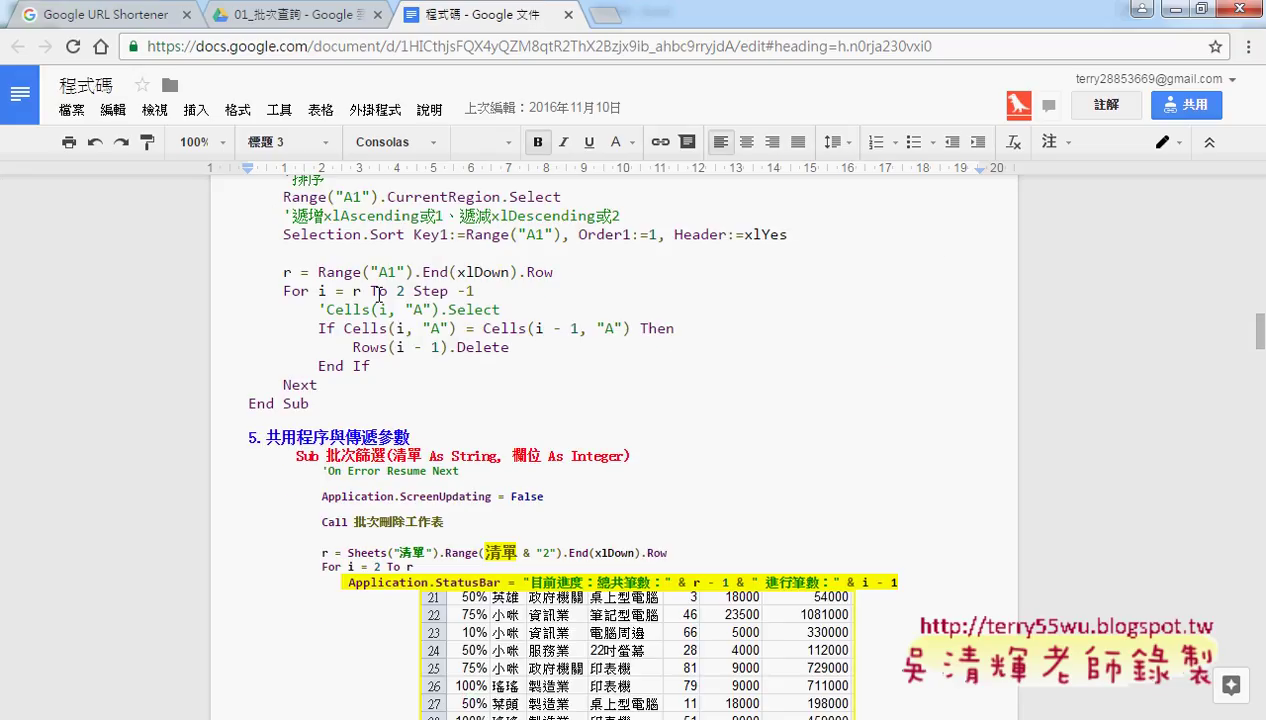
pyautogui.scroll(2, 370, 300)
pyautogui.scroll(2, 396, 351)
pyautogui.scroll(2, 396, 351)
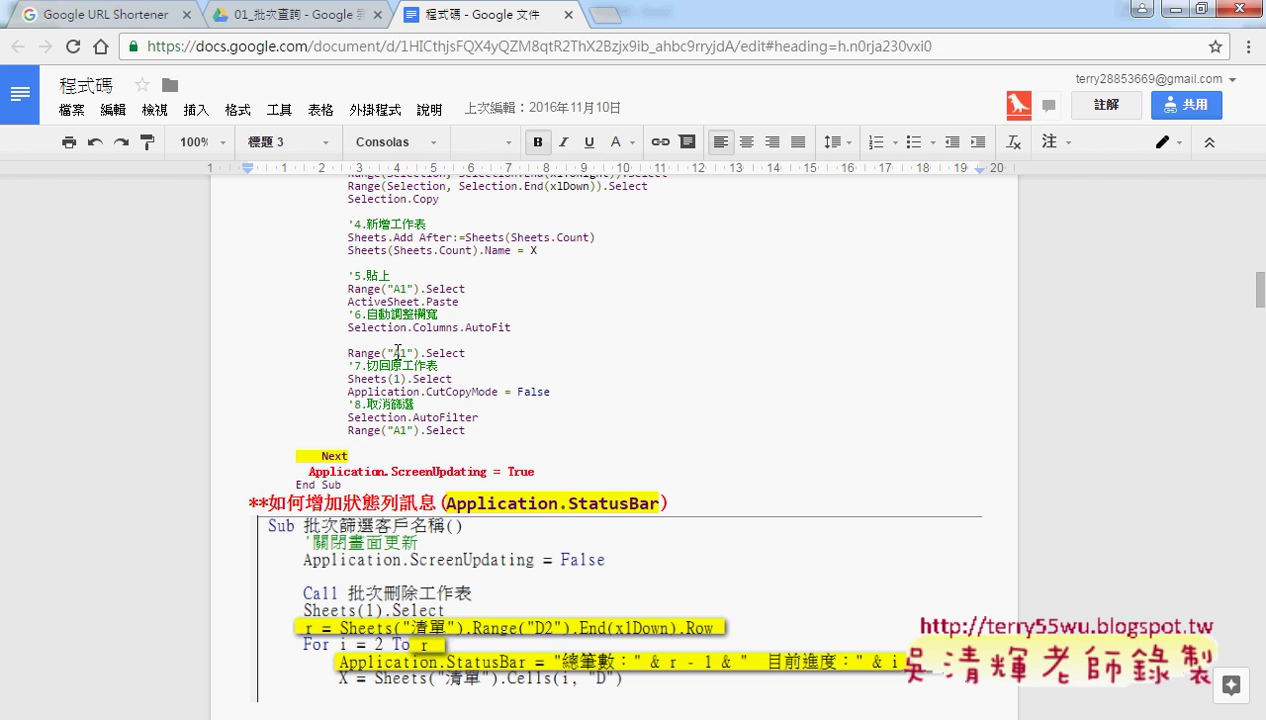
# Step: In the VBA editor, highlight the 批次篩選業務 procedure name and its 批次篩選 part
pyautogui.hotkey('alt', 'Tab')
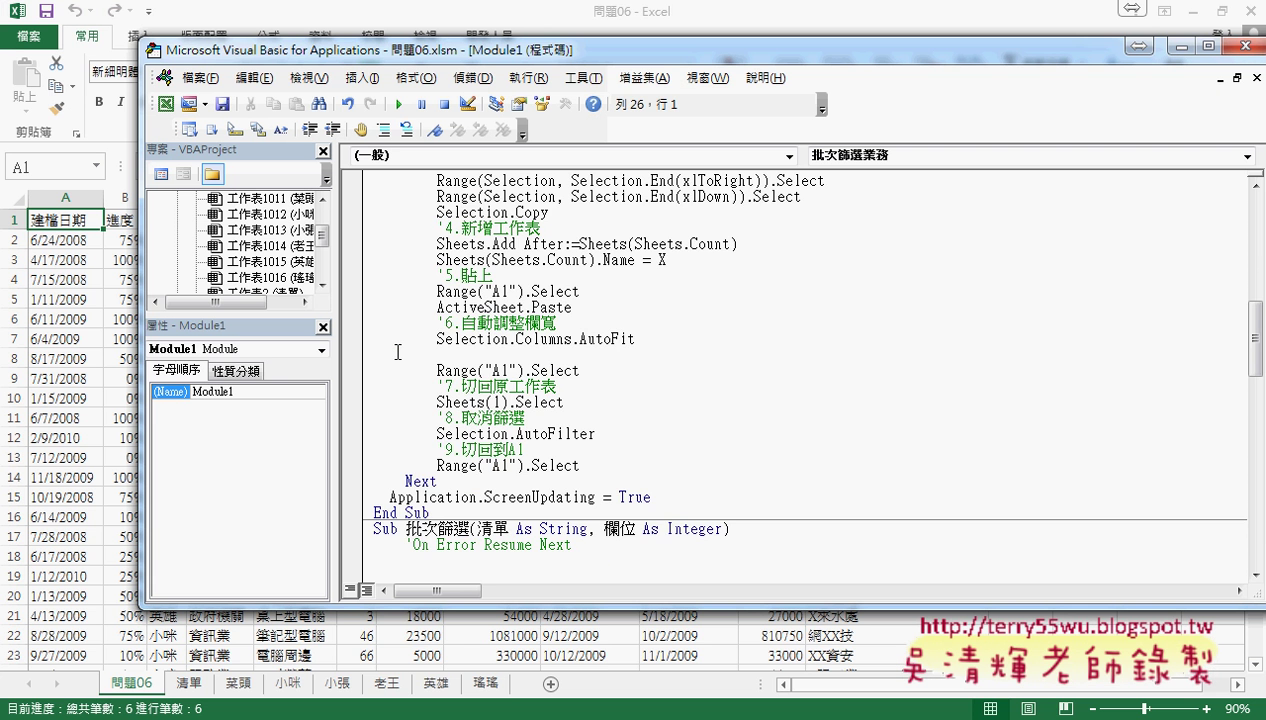
pyautogui.scroll(5, 374, 415)
pyautogui.scroll(1, 374, 415)
pyautogui.scroll(2, 374, 415)
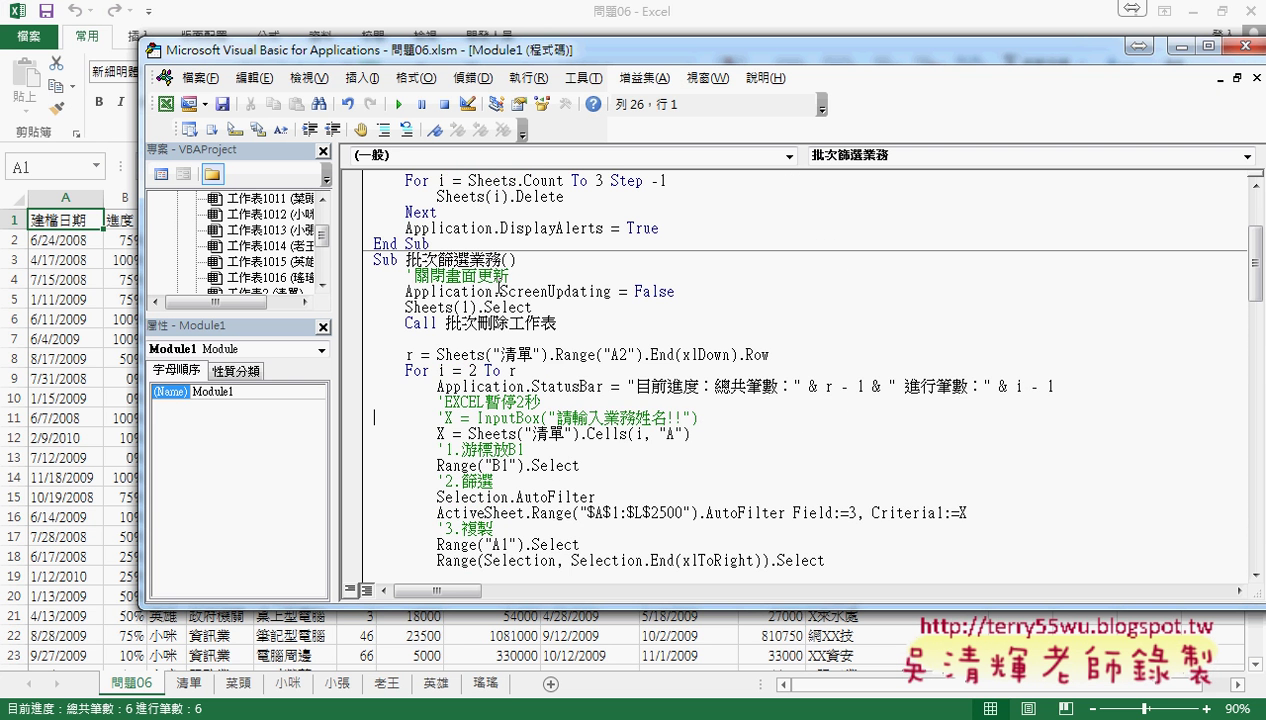
pyautogui.moveTo(437, 259); pyautogui.dragTo(500, 260)
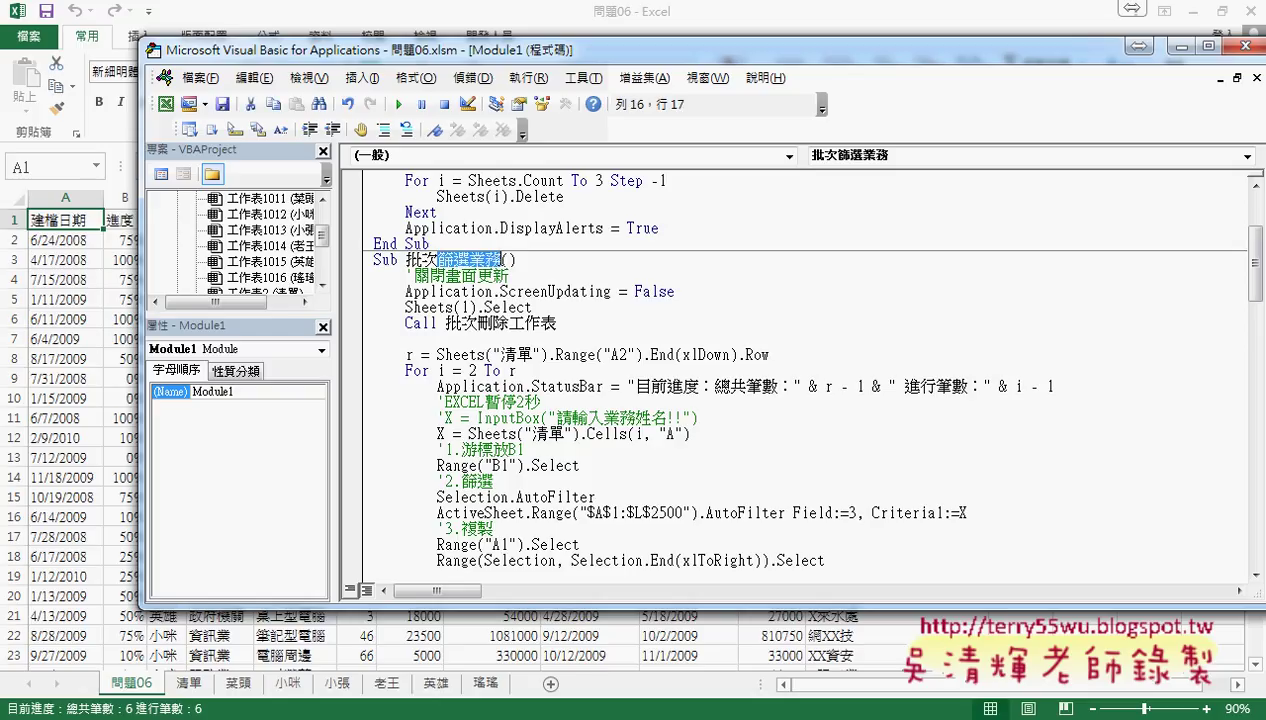
pyautogui.moveTo(406, 259); pyautogui.dragTo(487, 260)
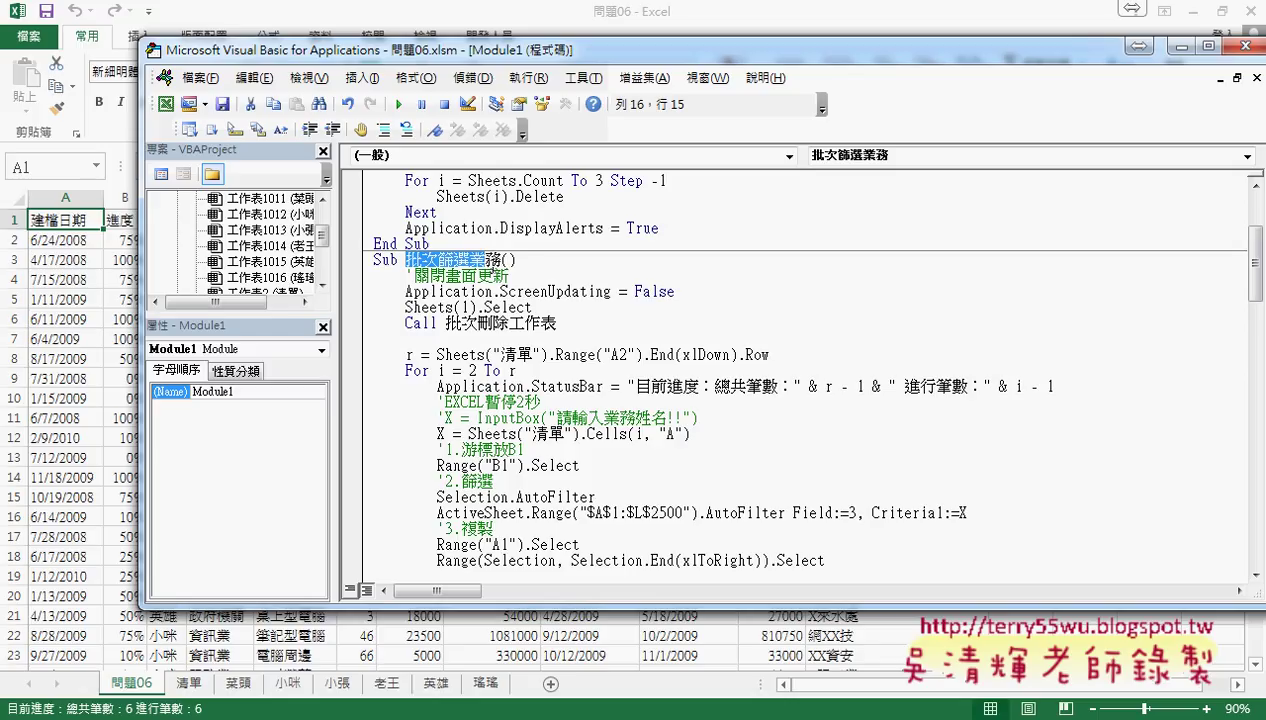
# Step: Select the old 批次篩選業務 procedure through its End Sub and comment it out
pyautogui.scroll(-1, 556, 364)
pyautogui.scroll(-2, 557, 425)
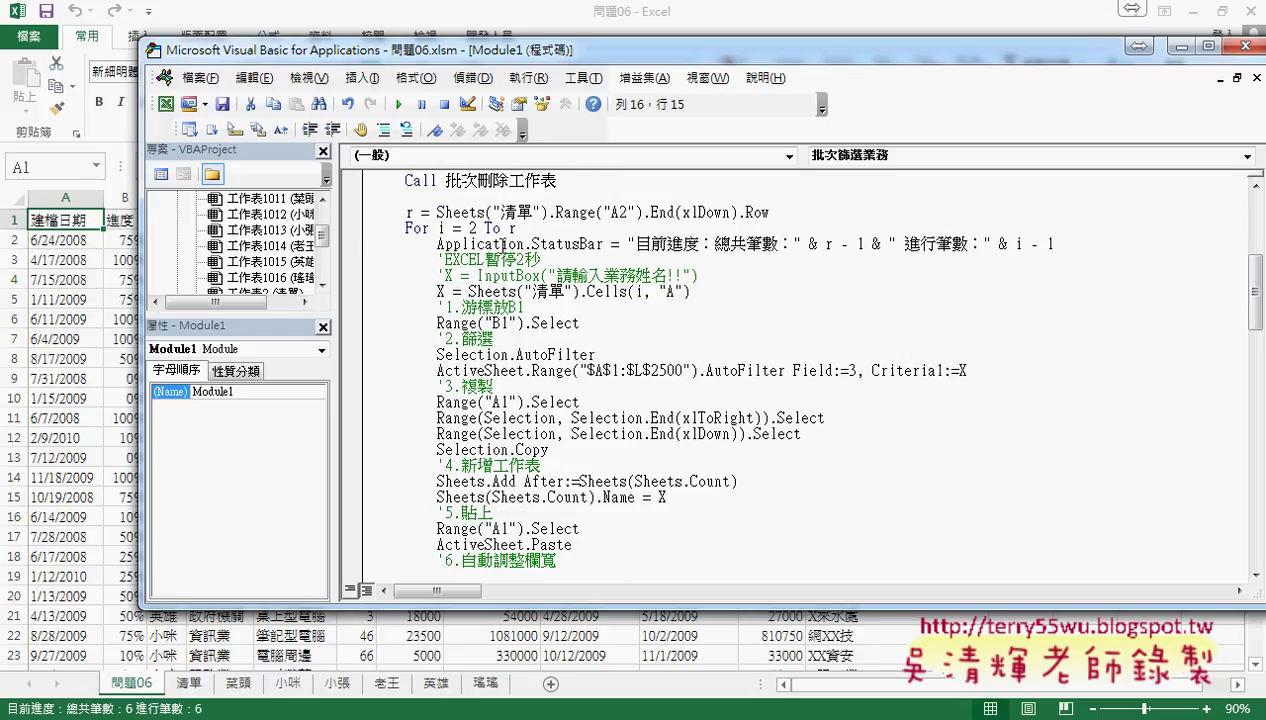
pyautogui.scroll(-1, 576, 382)
pyautogui.scroll(-1, 576, 382)
pyautogui.scroll(-1, 577, 385)
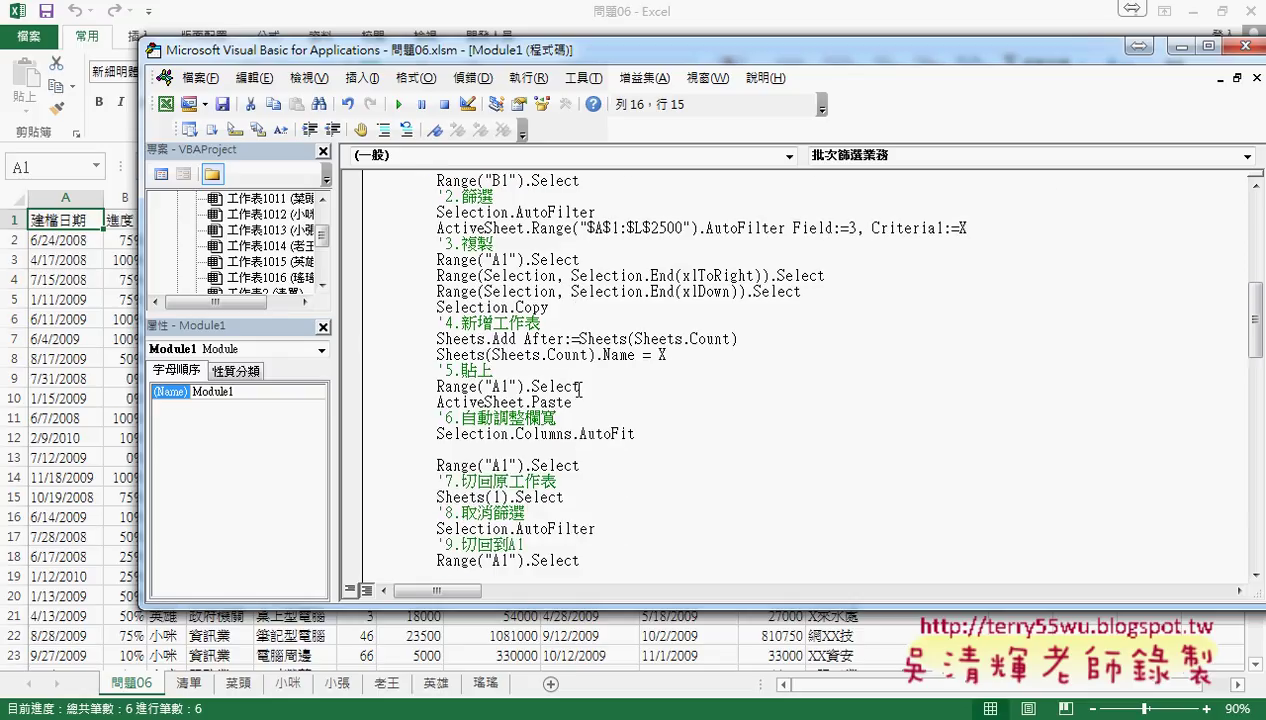
pyautogui.scroll(-2, 578, 390)
pyautogui.click(389, 512)
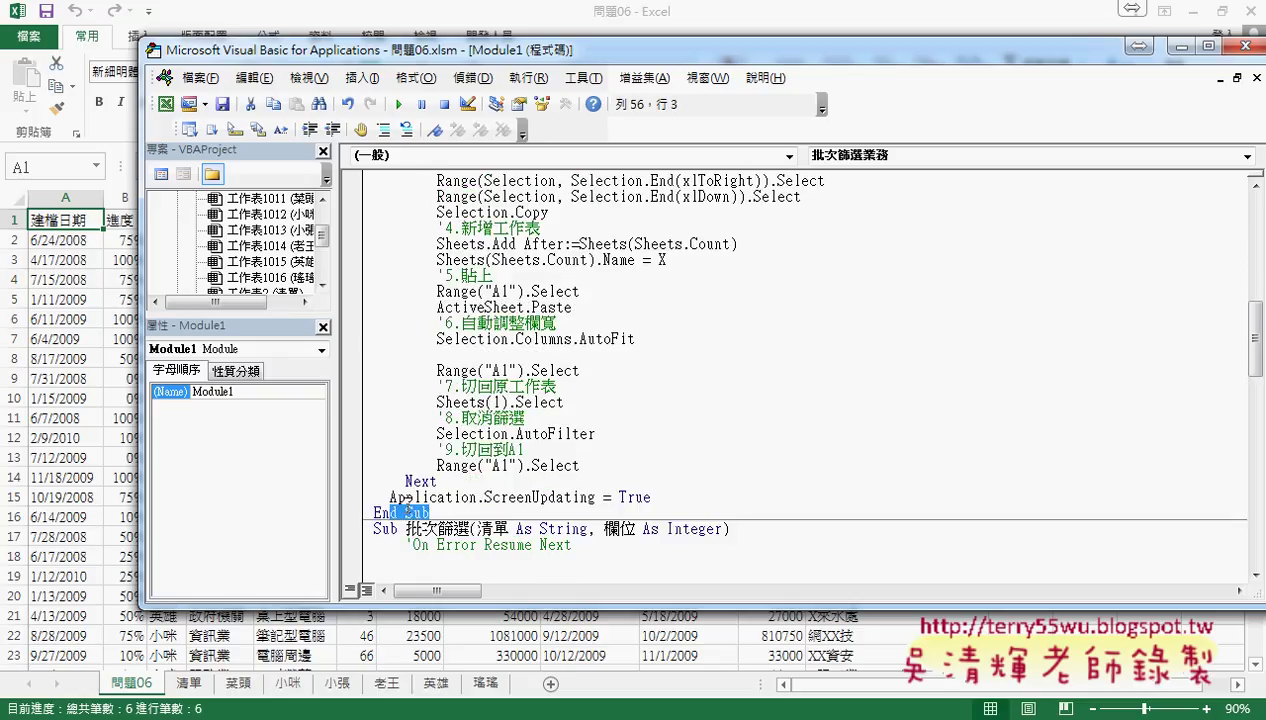
pyautogui.scroll(5, 395, 320)
pyautogui.scroll(2, 388, 270)
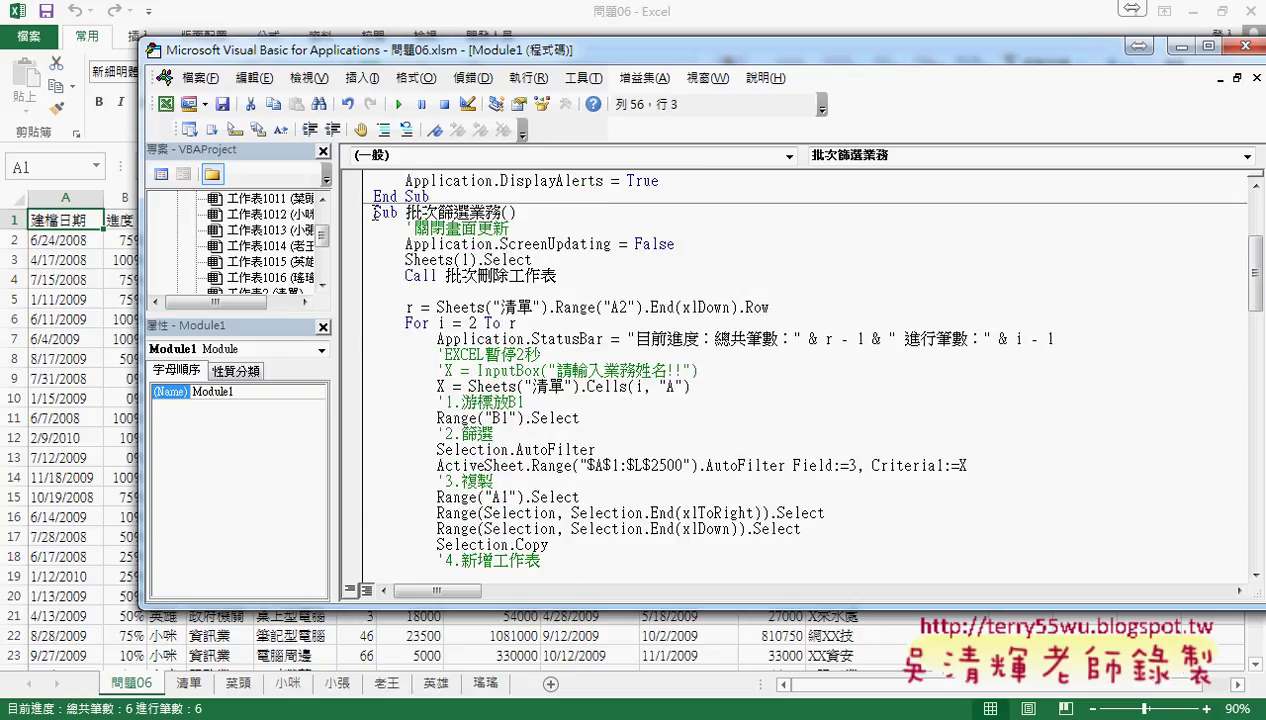
pyautogui.keyDown('shift'); pyautogui.click(375, 213); pyautogui.keyUp('shift')
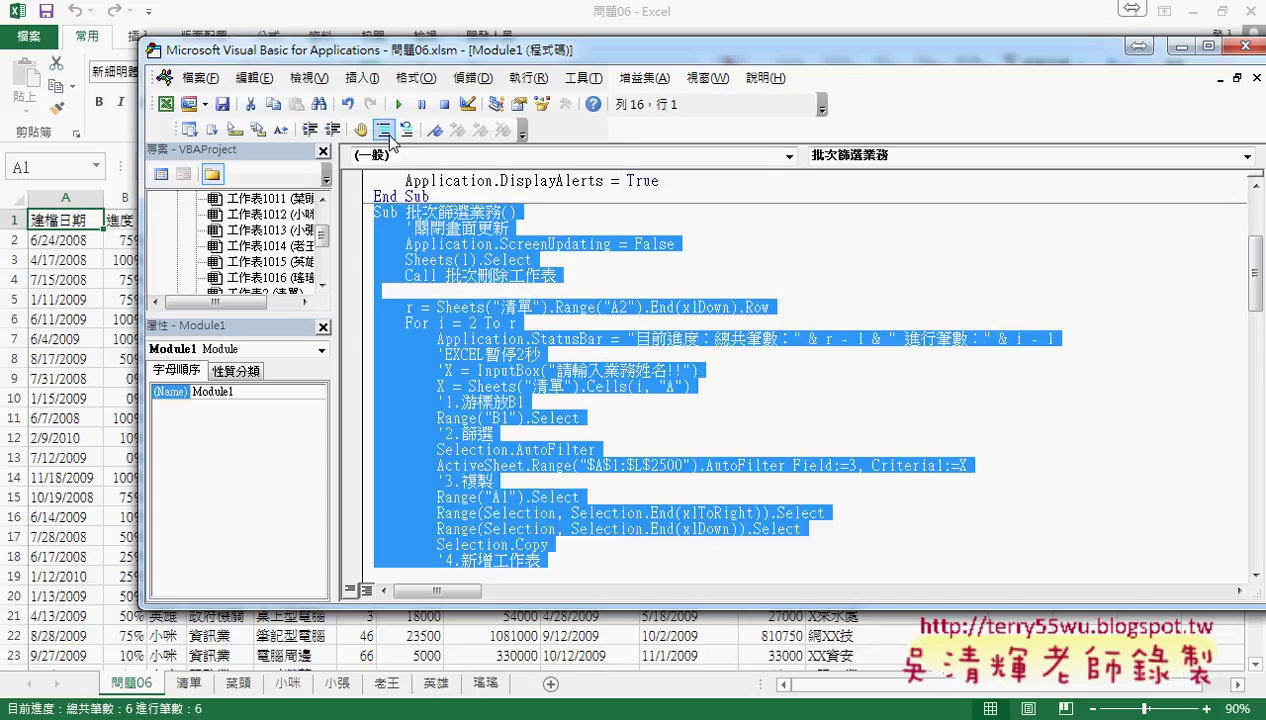
pyautogui.click(383, 130)
# Step: Highlight the header of the parameterised 批次篩選(清單, 欄位) procedure
pyautogui.scroll(-2, 492, 365)
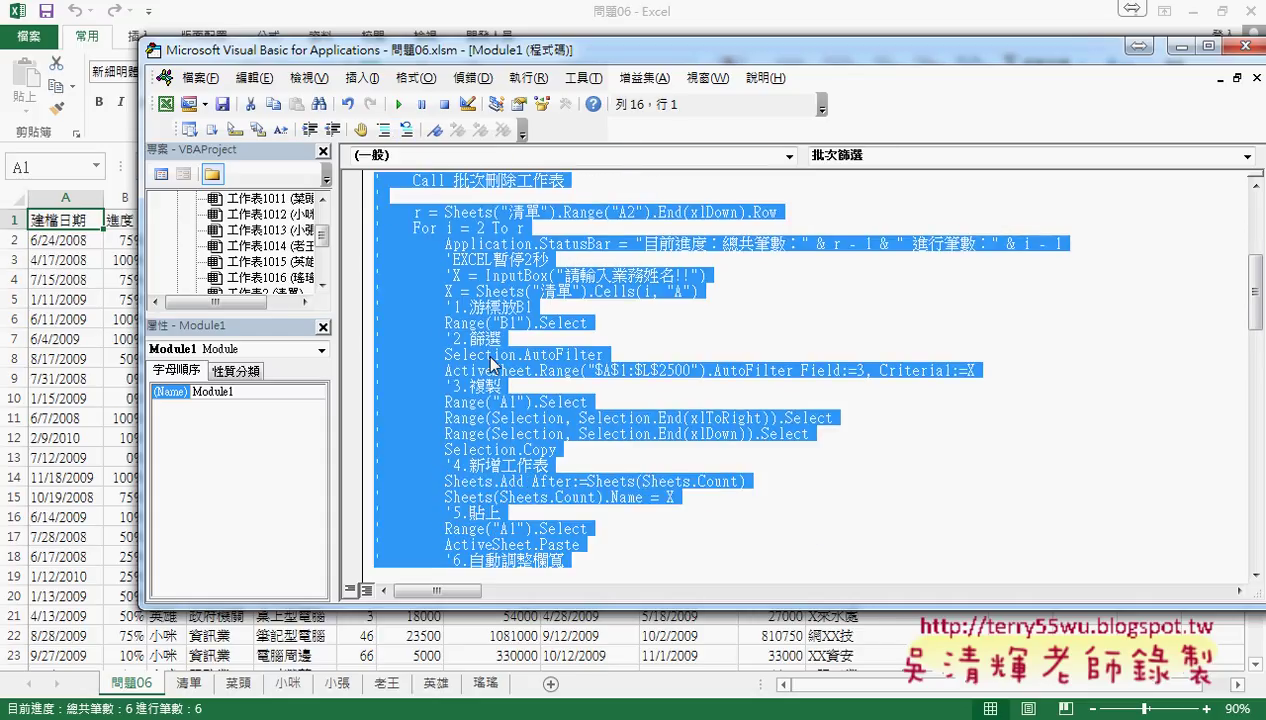
pyautogui.scroll(-4, 492, 365)
pyautogui.scroll(-4, 470, 385)
pyautogui.scroll(-2, 448, 402)
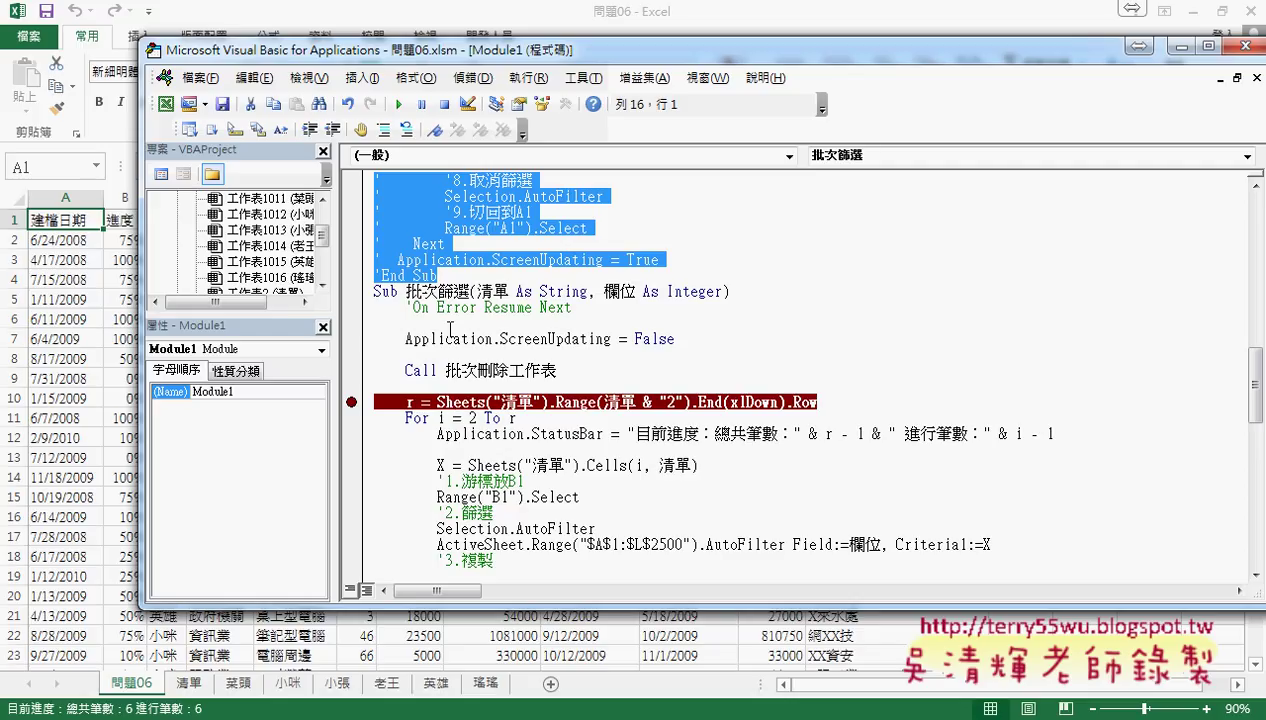
pyautogui.moveTo(406, 291); pyautogui.dragTo(509, 289)
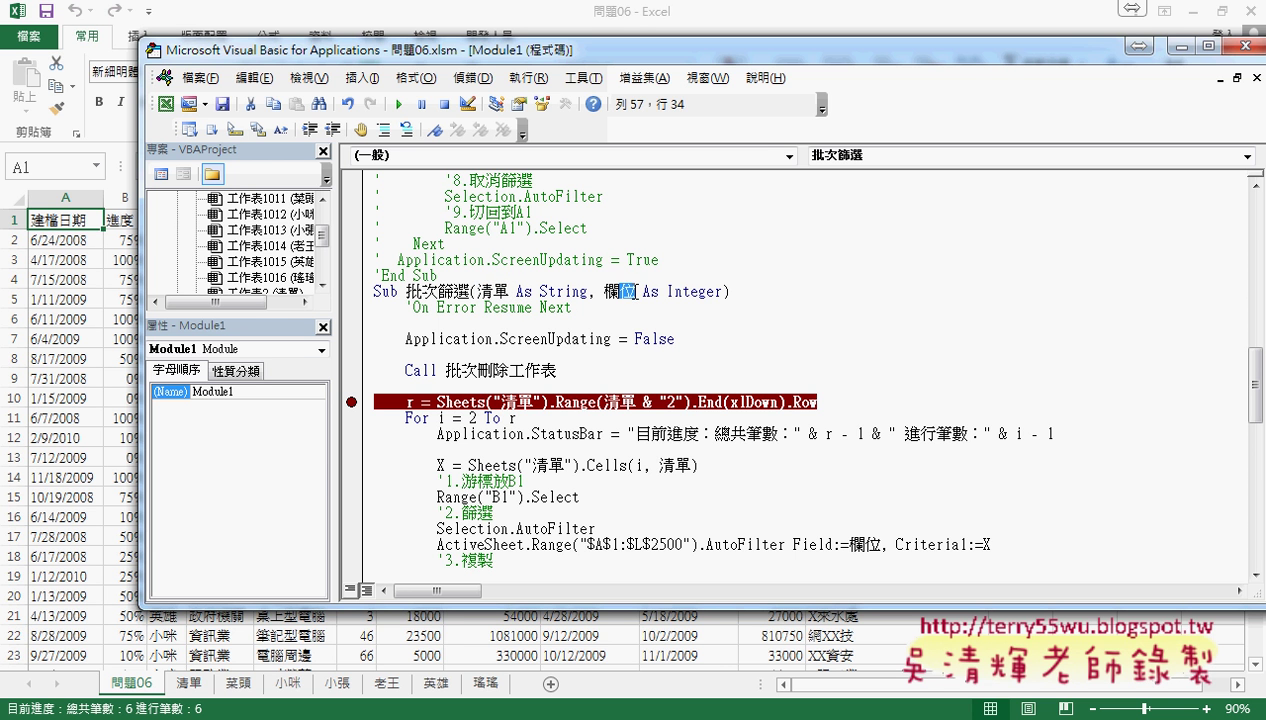
# Step: Review the 清單 sheet columns 業務, 產業別, 產品 and 客戶名稱, then return to 問題06
pyautogui.click(193, 686)
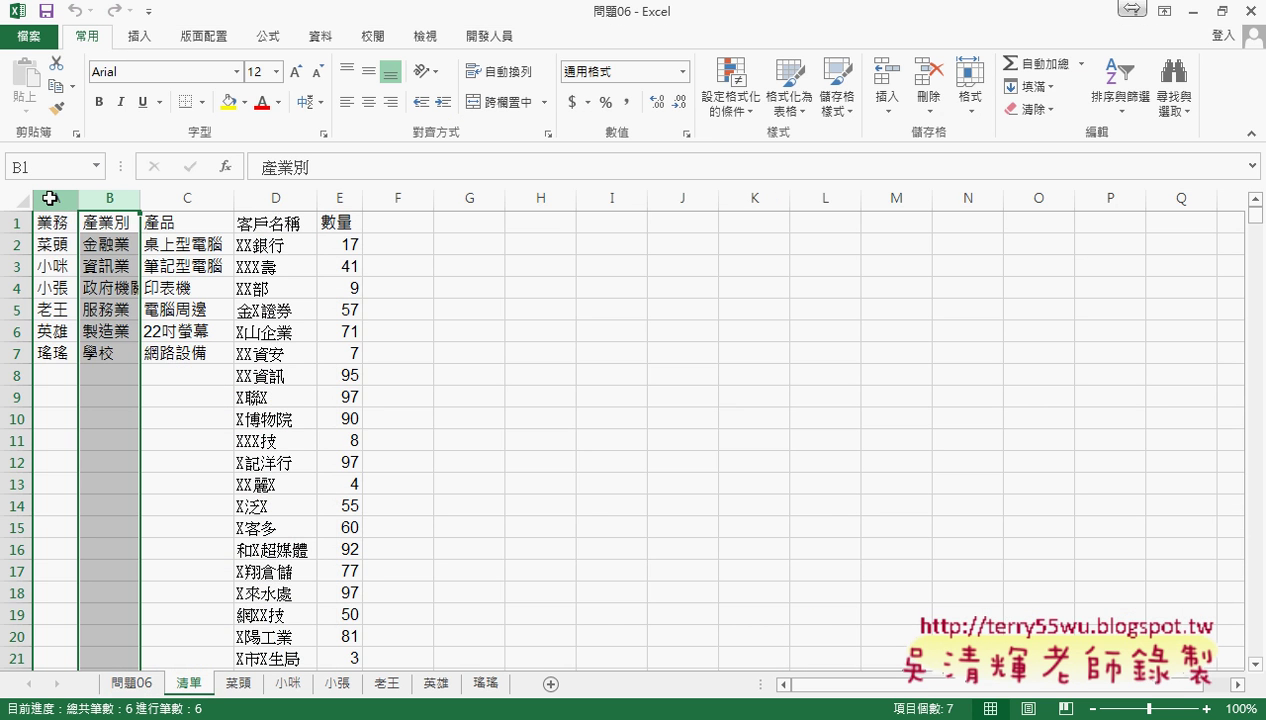
pyautogui.click(56, 198)
pyautogui.click(109, 198)
pyautogui.click(188, 190)
pyautogui.click(276, 198)
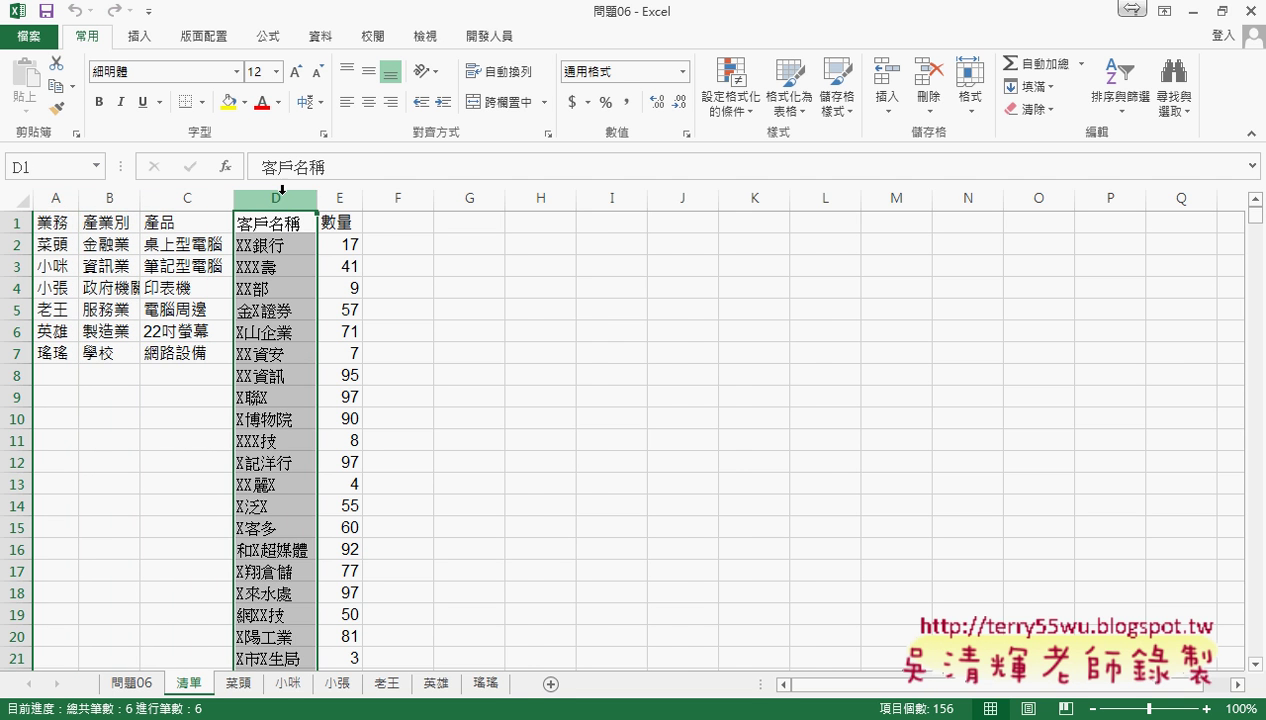
pyautogui.click(136, 684)
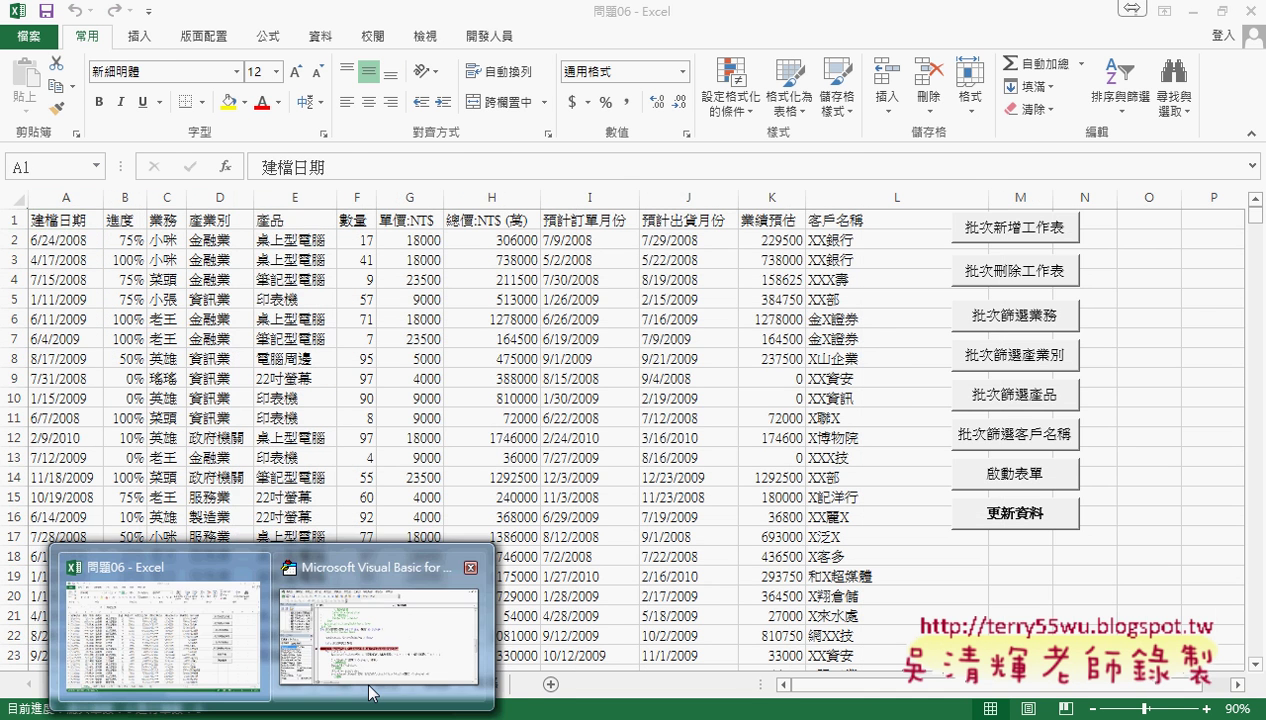
# Step: Uncomment the 批次篩選業務 wrapper and set a breakpoint on Call 批次篩選("A", 3)
pyautogui.click(375, 640)
pyautogui.press('Right')
pyautogui.press('Right')
pyautogui.press('Right')
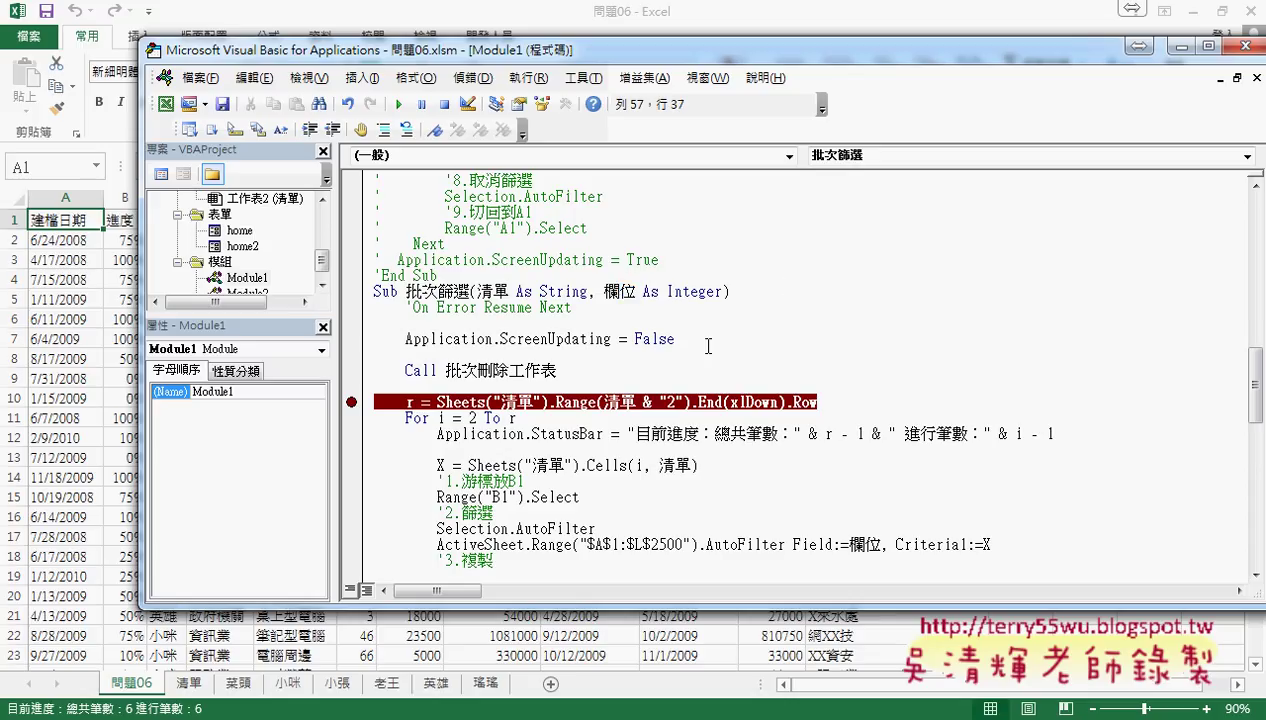
pyautogui.scroll(-5, 789, 286)
pyautogui.scroll(-2, 709, 262)
pyautogui.scroll(-4, 708, 346)
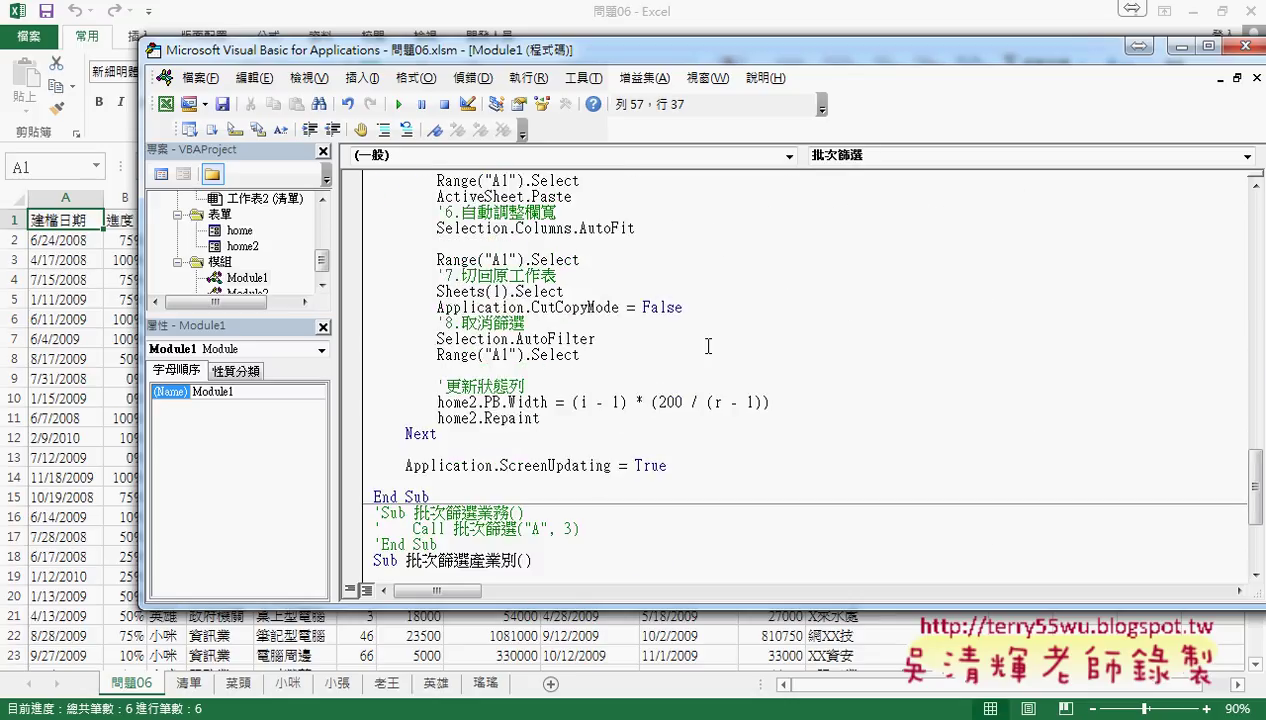
pyautogui.scroll(-4, 705, 348)
pyautogui.moveTo(375, 322); pyautogui.dragTo(373, 368)
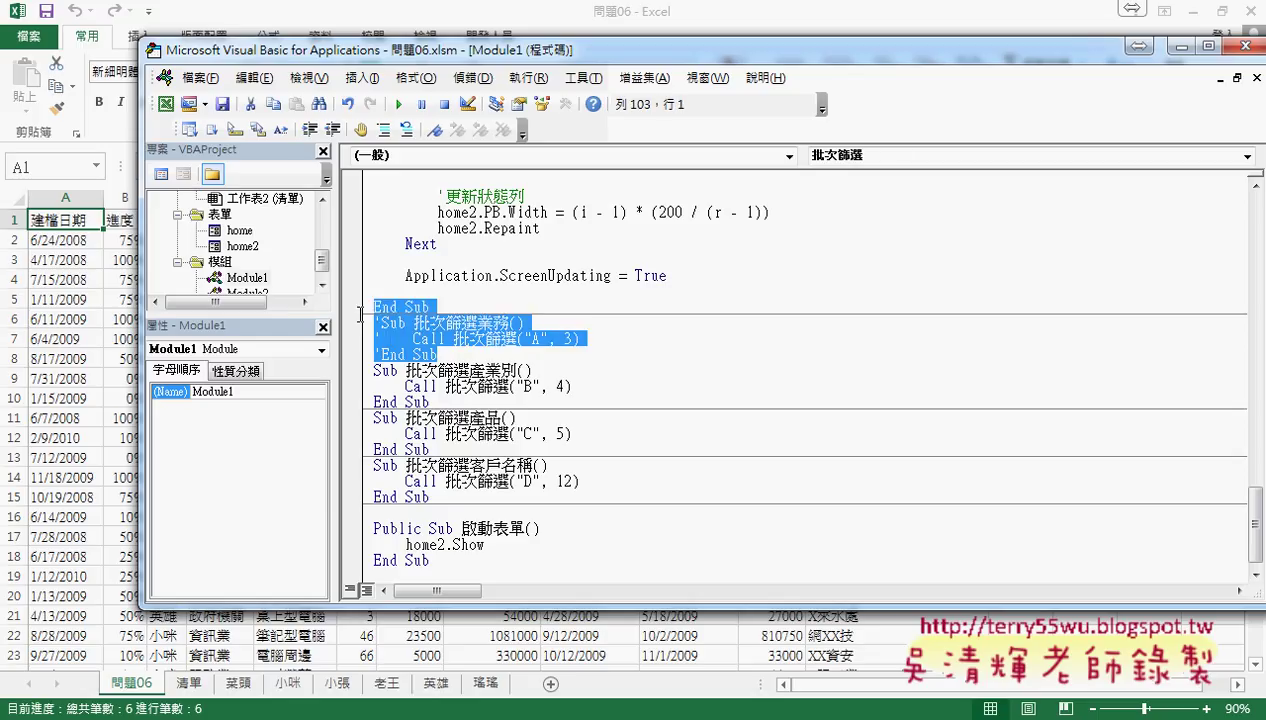
pyautogui.click(406, 130)
pyautogui.click(477, 386)
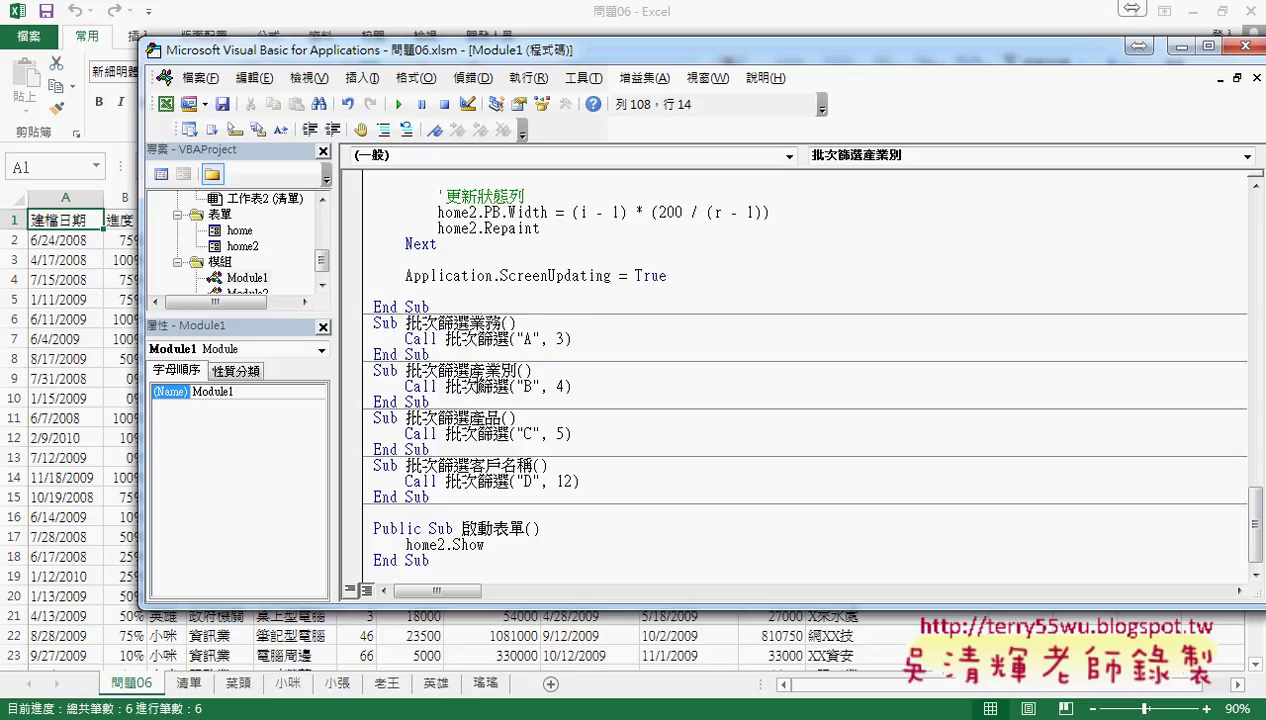
pyautogui.click(352, 339)
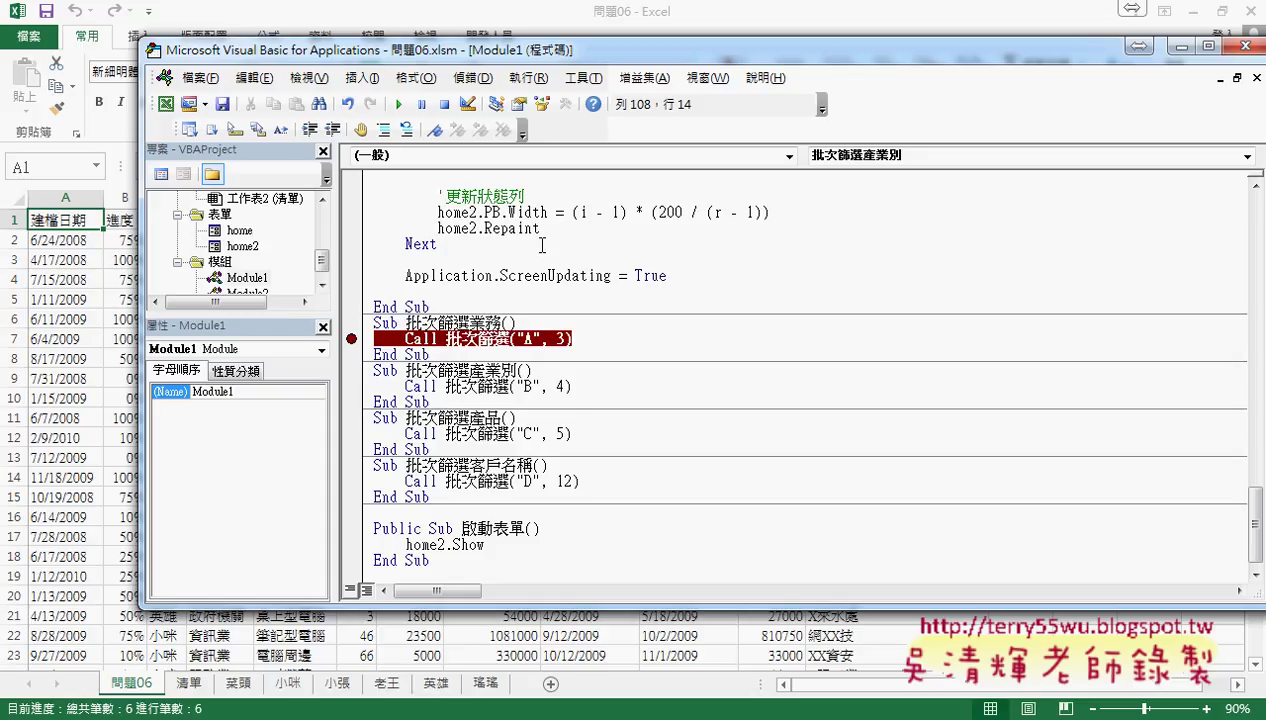
# Step: Reset the debugger and run 批次篩選業務 from the worksheet button, halting at the breakpoint
pyautogui.click(399, 105)
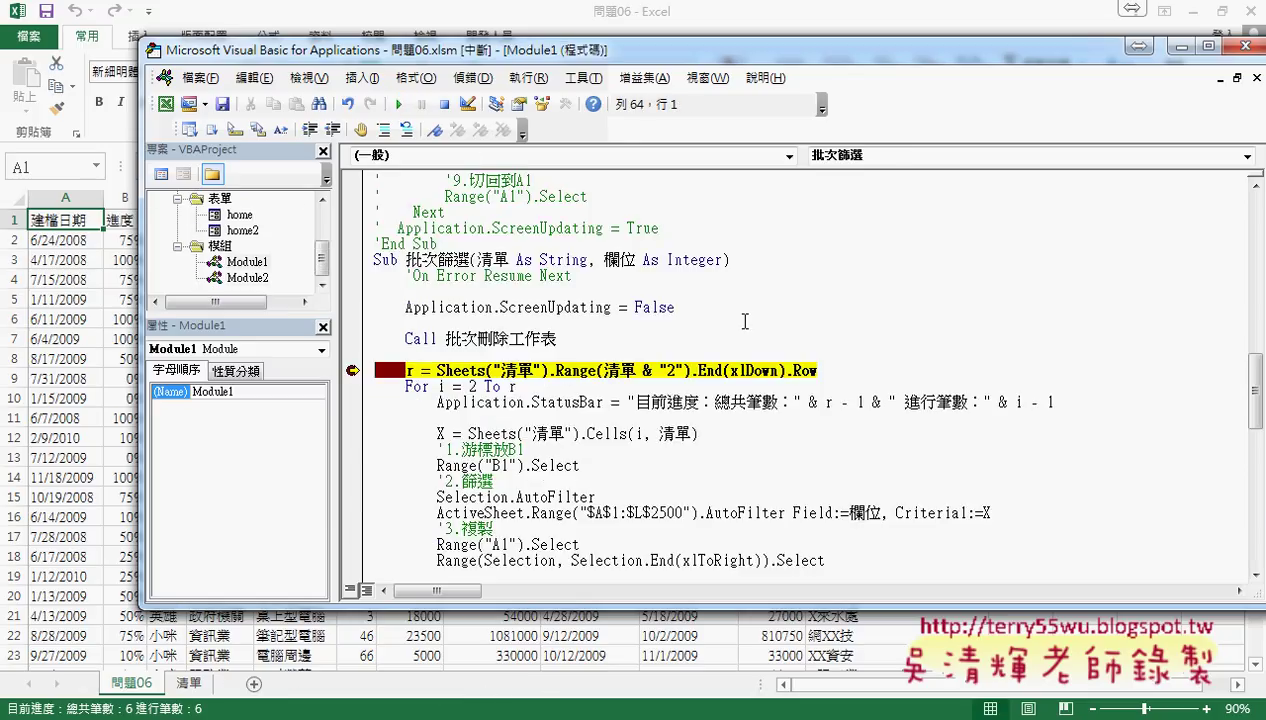
pyautogui.click(446, 106)
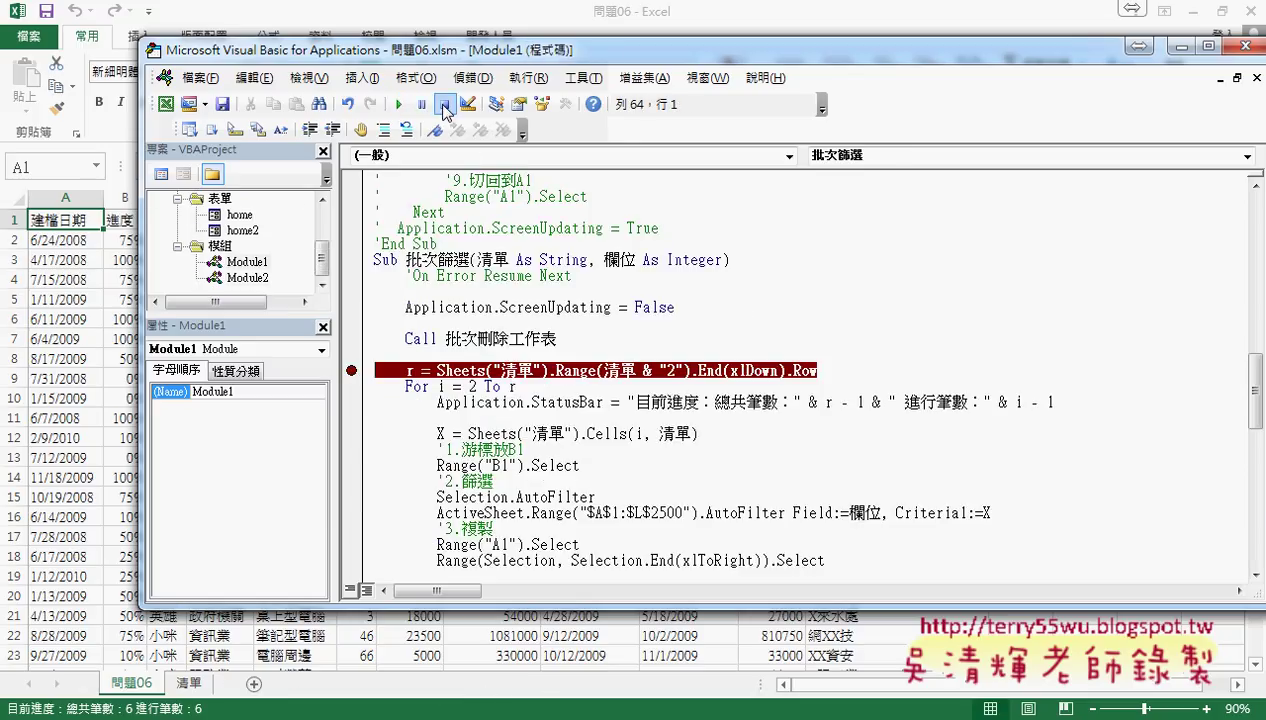
pyautogui.moveTo(492, 62)
pyautogui.mouseDown()
pyautogui.moveTo(583, 80)
pyautogui.moveTo(509, 80)
pyautogui.mouseUp()
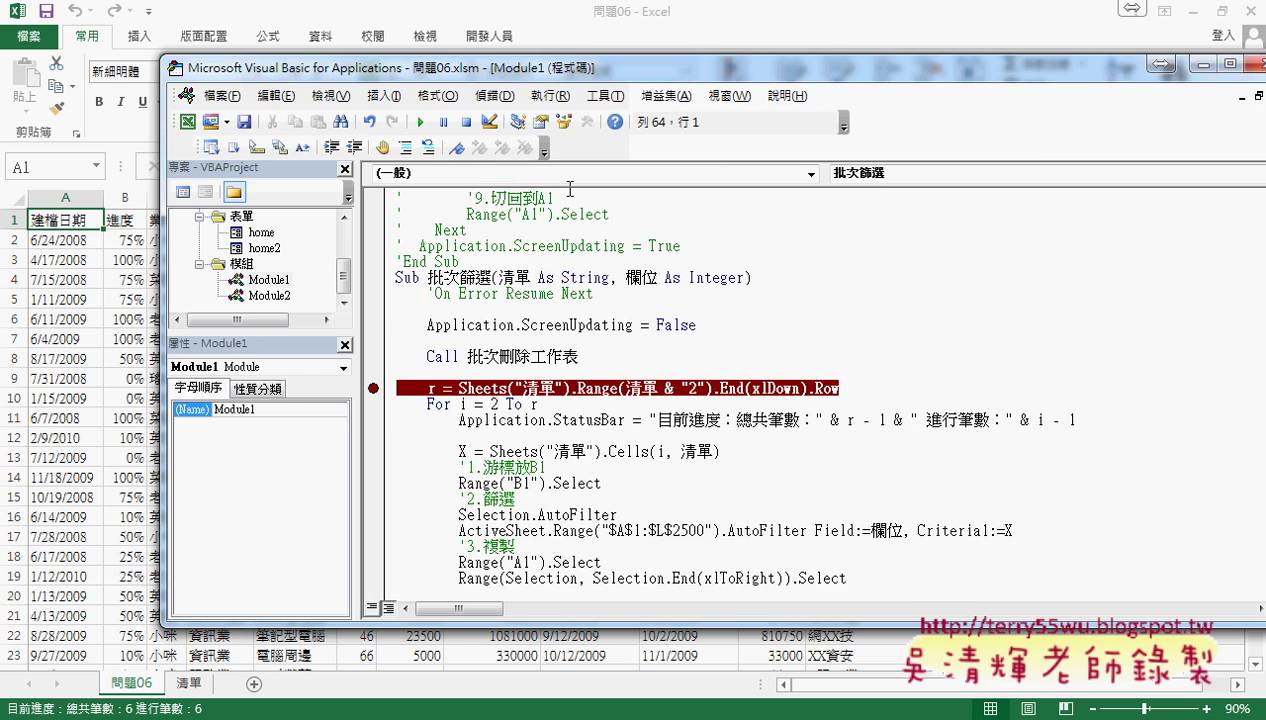
pyautogui.click(690, 12)
pyautogui.click(1033, 316)
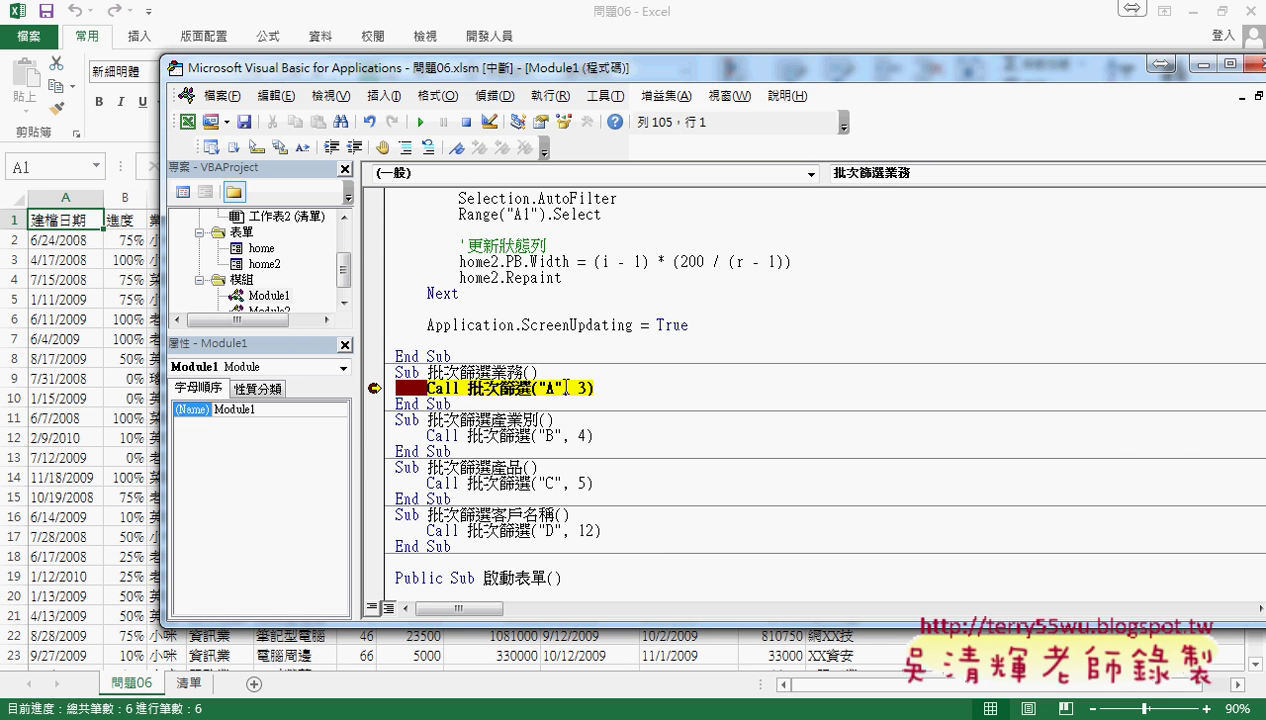
# Step: Show that the "A" argument refers to column A of the 清單 sheet
pyautogui.moveTo(563, 388); pyautogui.dragTo(538, 388)
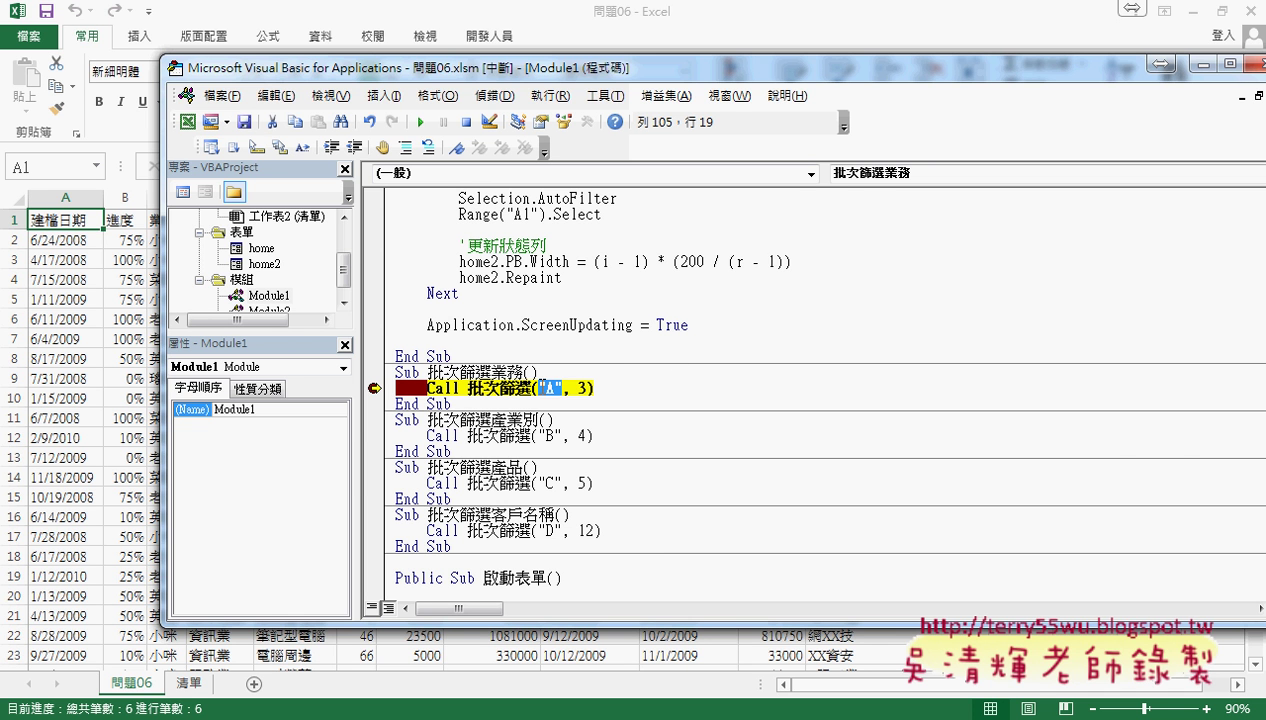
pyautogui.click(189, 683)
pyautogui.click(55, 197)
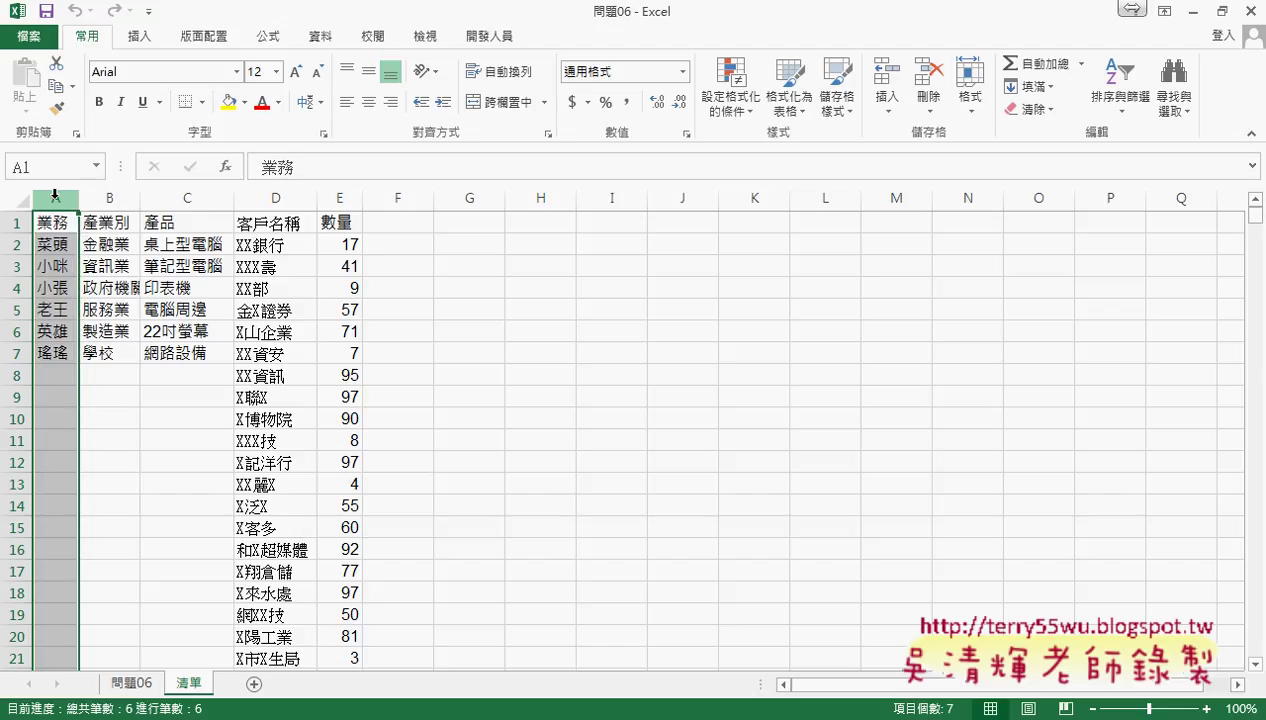
pyautogui.click(138, 683)
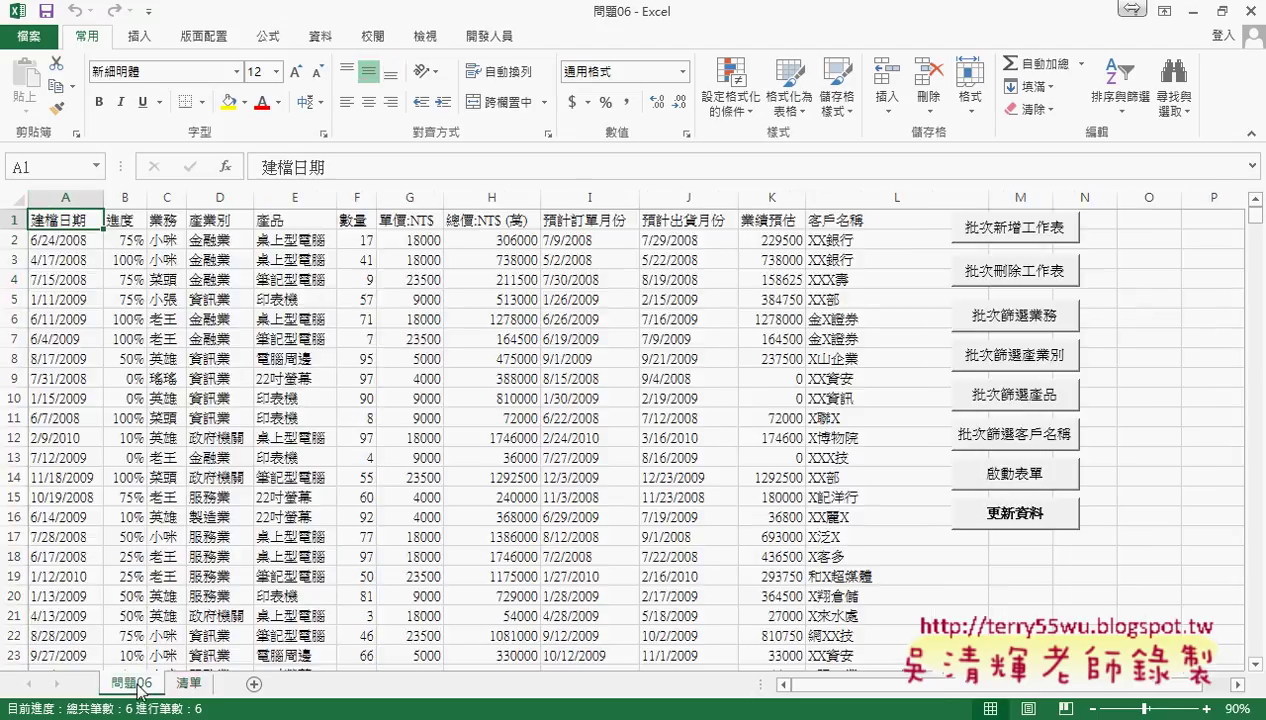
pyautogui.click(420, 662)
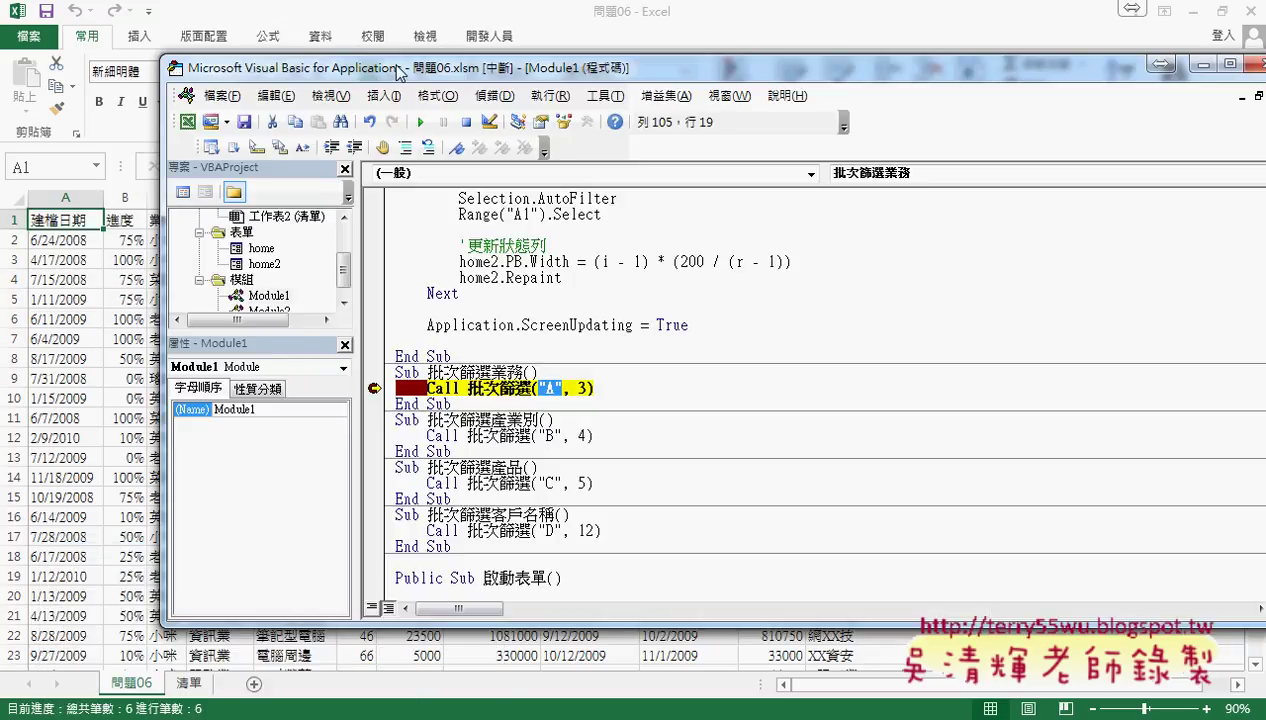
# Step: Annotate argument 3 as the 業務 field column, then step into 批次篩選
pyautogui.moveTo(397, 72); pyautogui.dragTo(600, 80)
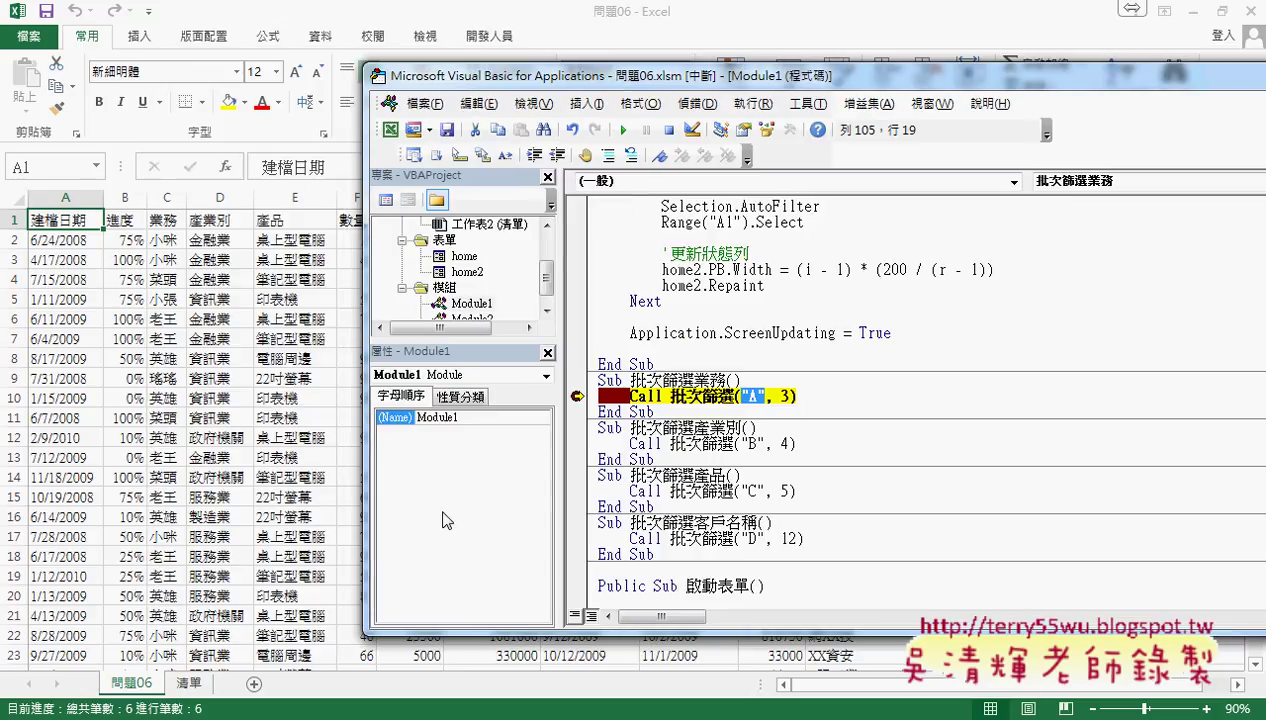
pyautogui.doubleClick(787, 396)
pyautogui.moveTo(787, 396); pyautogui.dragTo(787, 400)
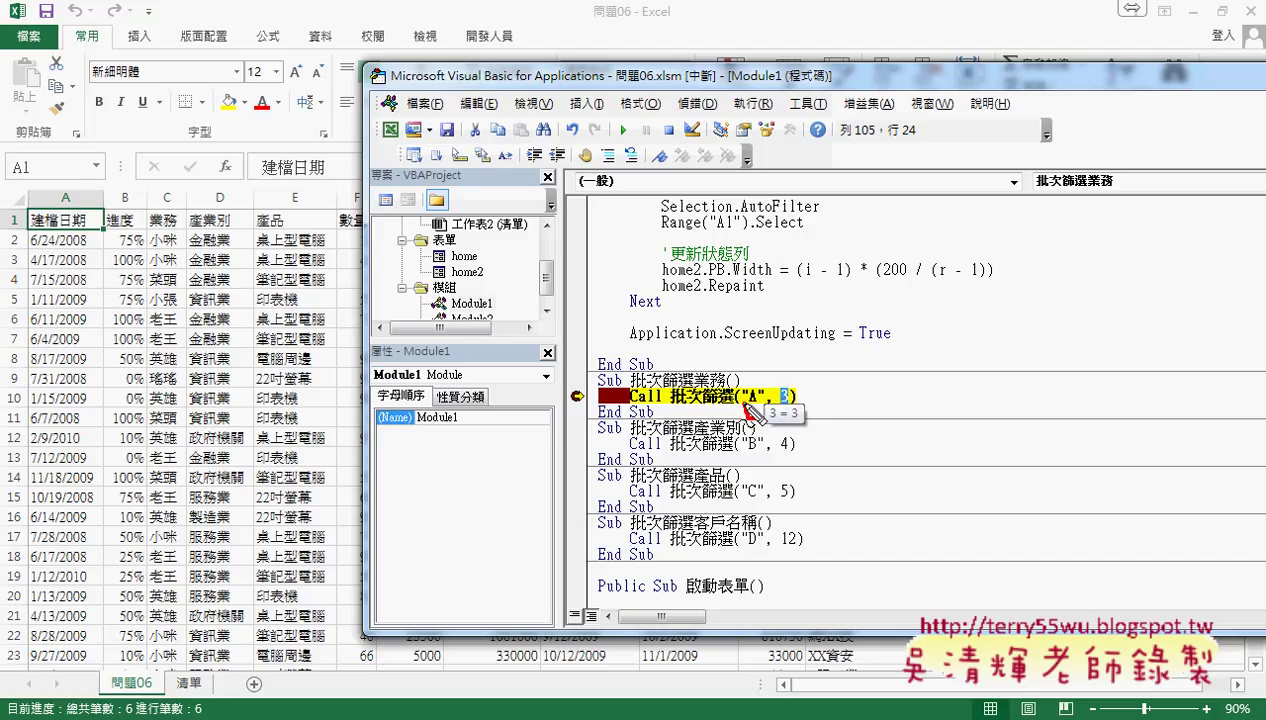
pyautogui.moveTo(206, 668); pyautogui.dragTo(200, 668)
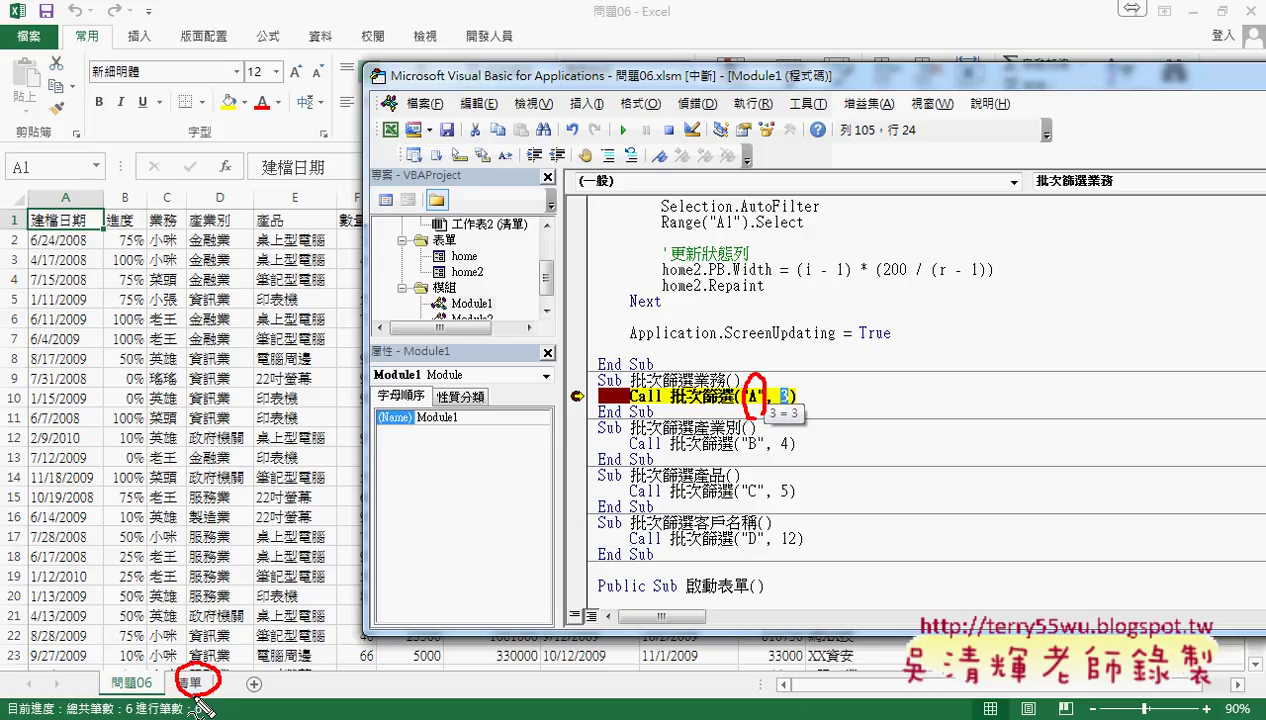
pyautogui.moveTo(790, 380)
pyautogui.mouseDown()
pyautogui.moveTo(784, 400)
pyautogui.moveTo(788, 380)
pyautogui.mouseUp()
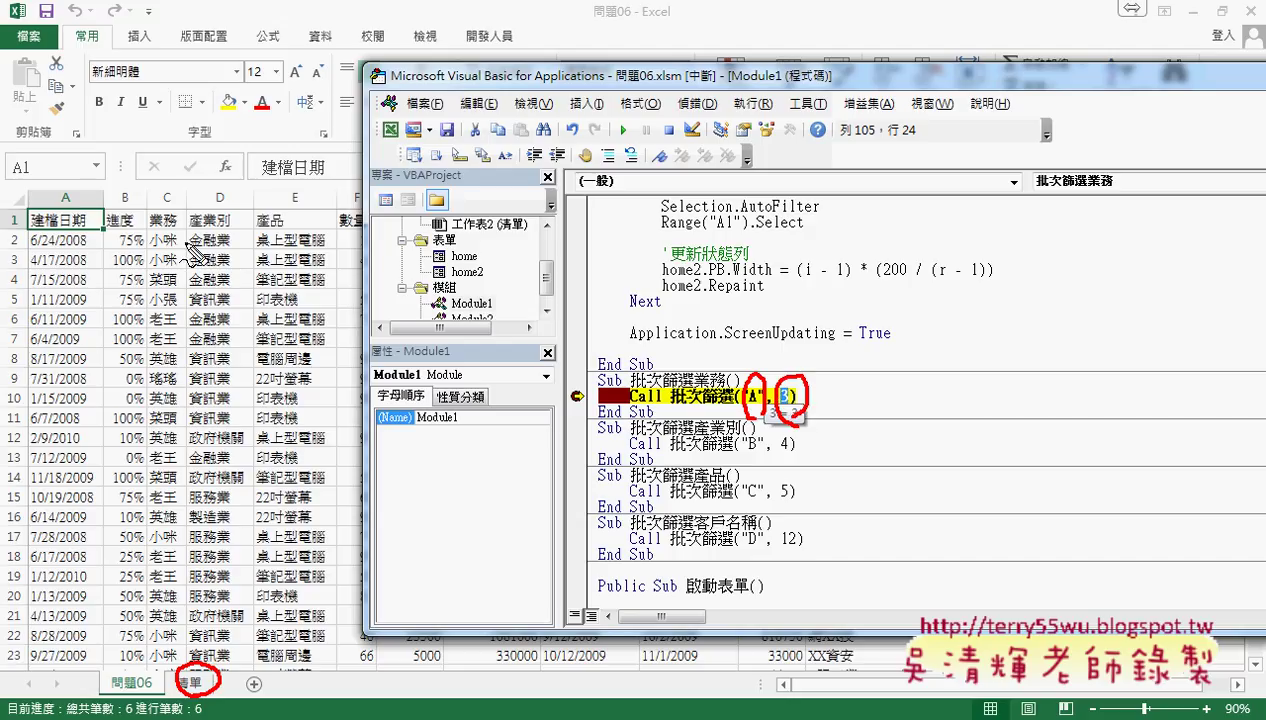
pyautogui.moveTo(156, 228)
pyautogui.mouseDown()
pyautogui.moveTo(153, 196)
pyautogui.moveTo(185, 186)
pyautogui.mouseUp()
pyautogui.moveTo(152, 124); pyautogui.dragTo(152, 160)
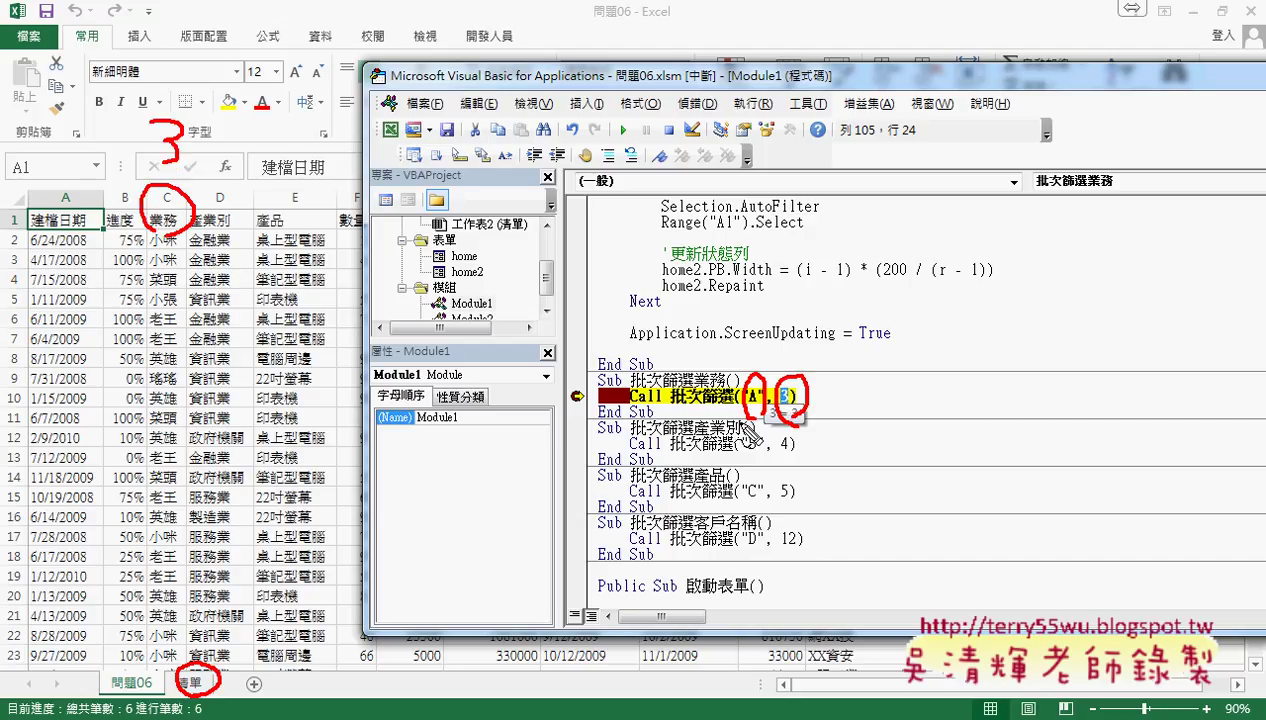
pyautogui.moveTo(741, 421)
pyautogui.mouseDown()
pyautogui.moveTo(210, 676)
pyautogui.moveTo(270, 676)
pyautogui.mouseUp()
pyautogui.moveTo(782, 366)
pyautogui.mouseDown()
pyautogui.moveTo(212, 222)
pyautogui.moveTo(288, 206)
pyautogui.mouseUp()
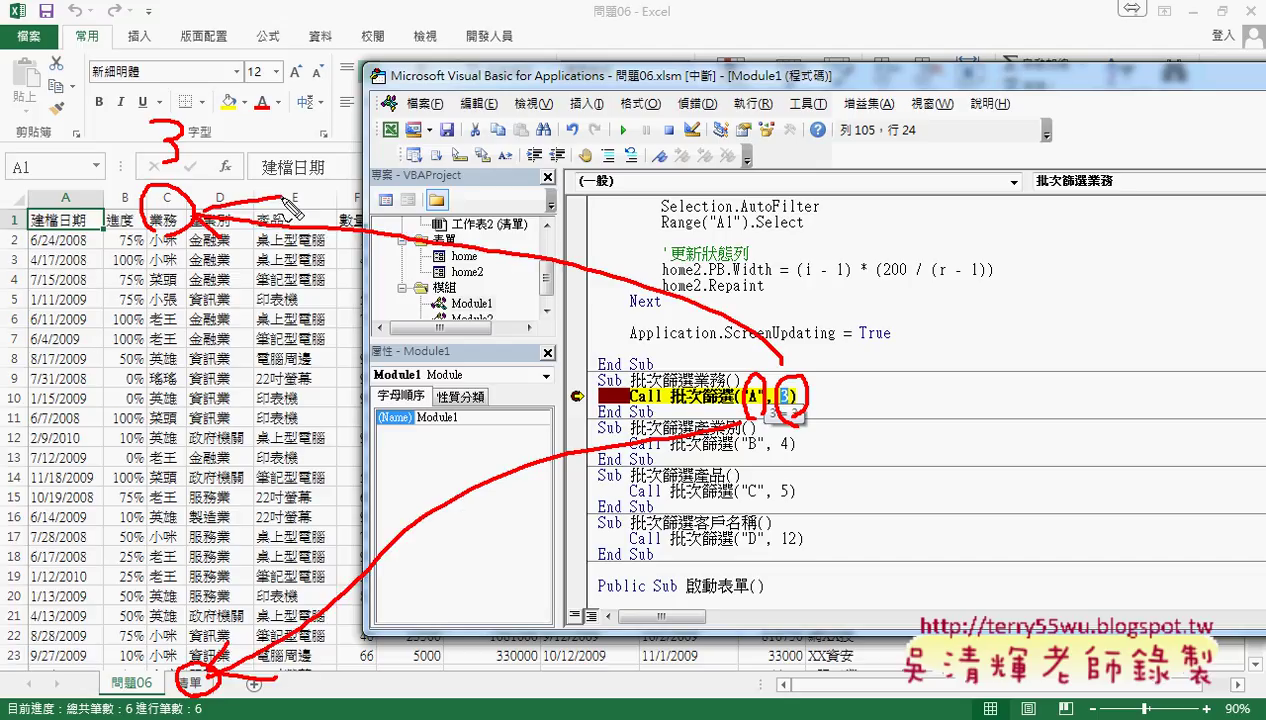
pyautogui.press('Escape')
pyautogui.press('F8')
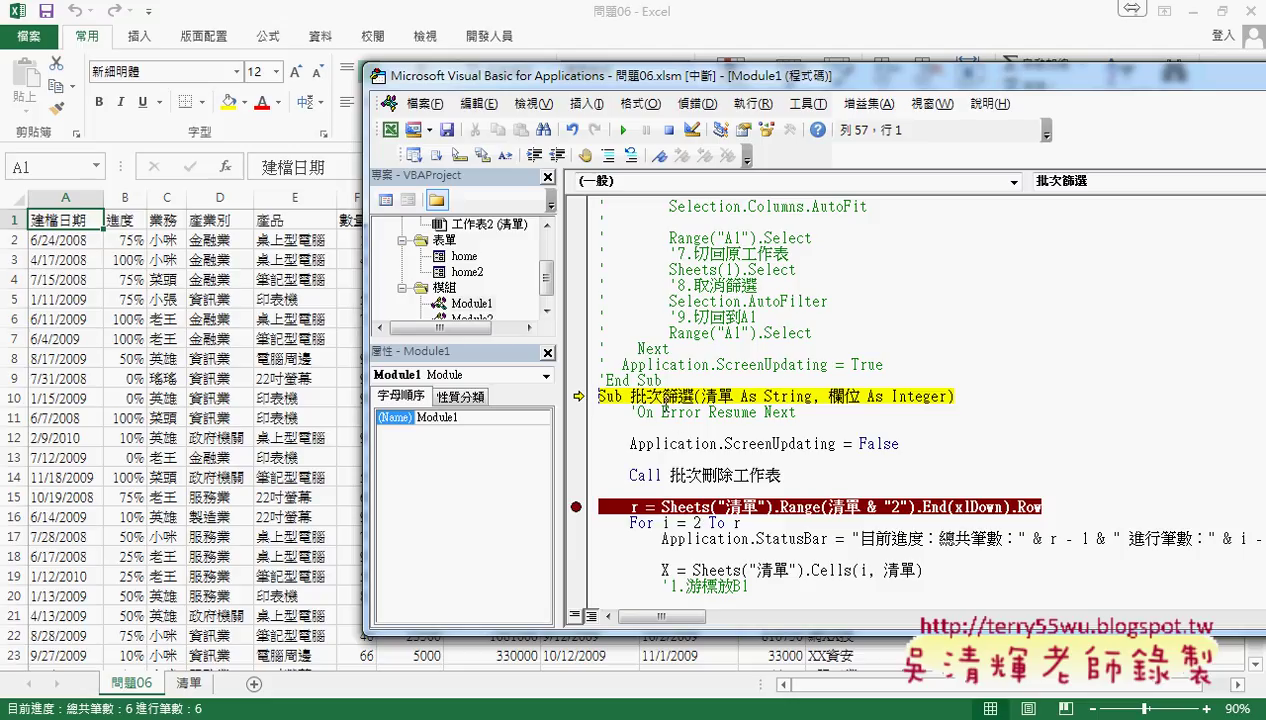
# Step: Step past ScreenUpdating and through the 批次刪除工作表 call back into 批次篩選
pyautogui.moveTo(718, 398)
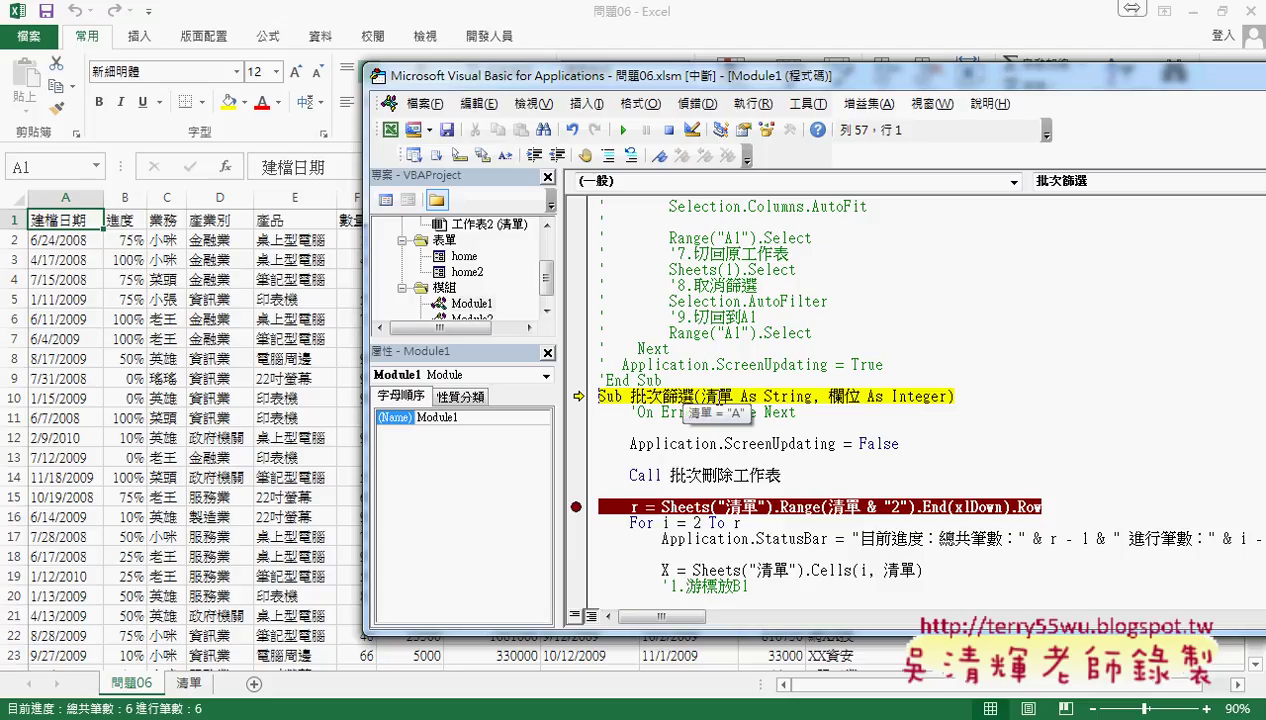
pyautogui.press('F8')
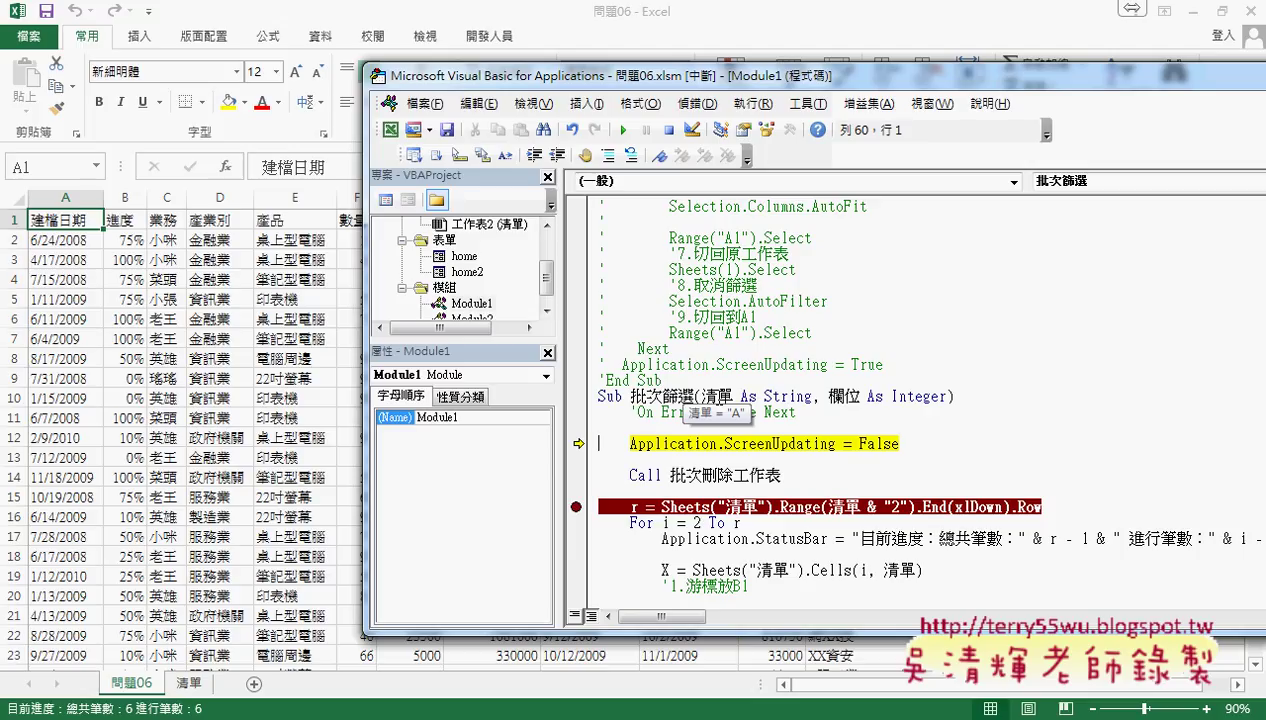
pyautogui.moveTo(841, 392)
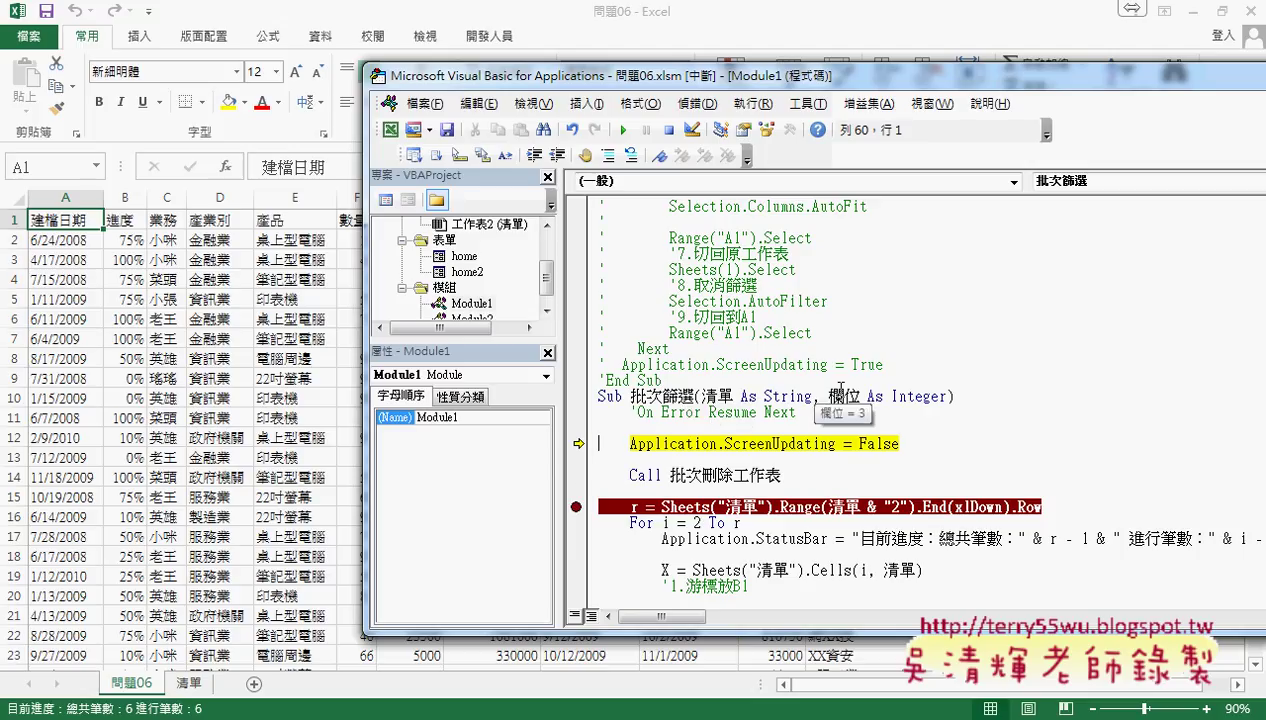
pyautogui.press('F8')
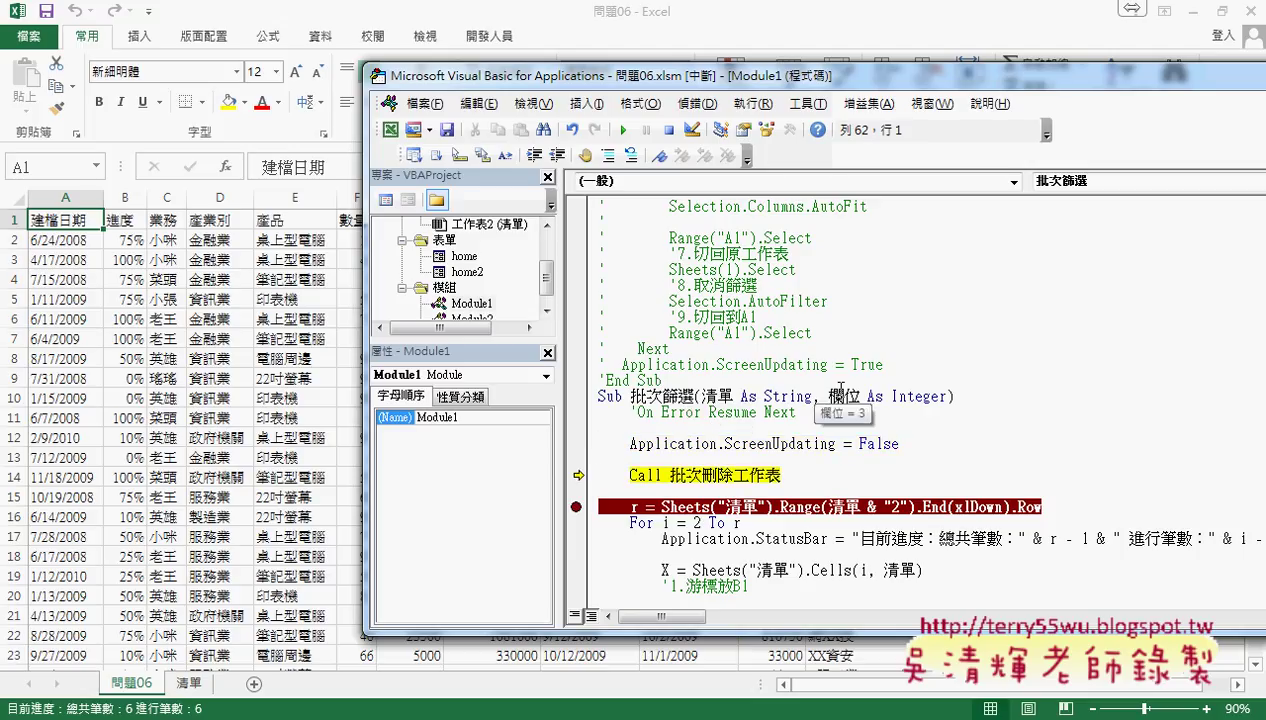
pyautogui.press('F8')
pyautogui.press('F8')
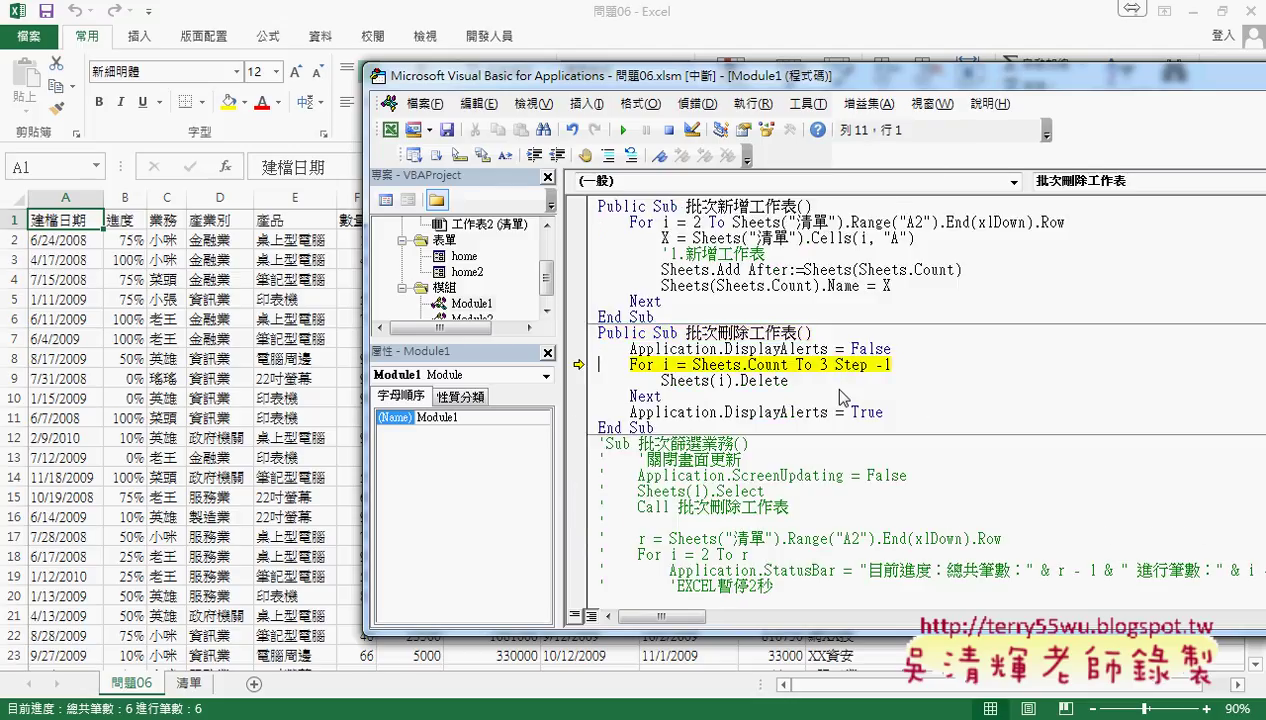
pyautogui.press('F8')
pyautogui.press('F8')
pyautogui.press('F8')
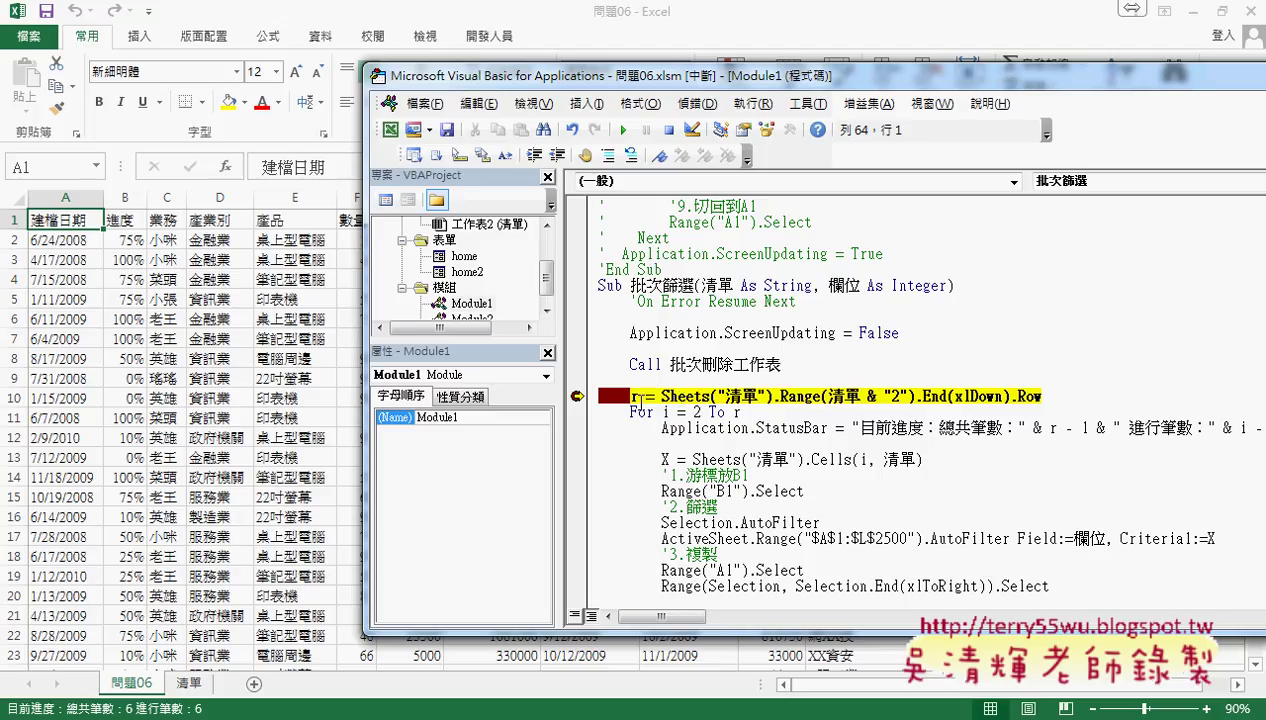
# Step: Check that 清單 & "2" evaluates to "A2" and view the 清單 sheet's names
pyautogui.moveTo(661, 397); pyautogui.dragTo(771, 400)
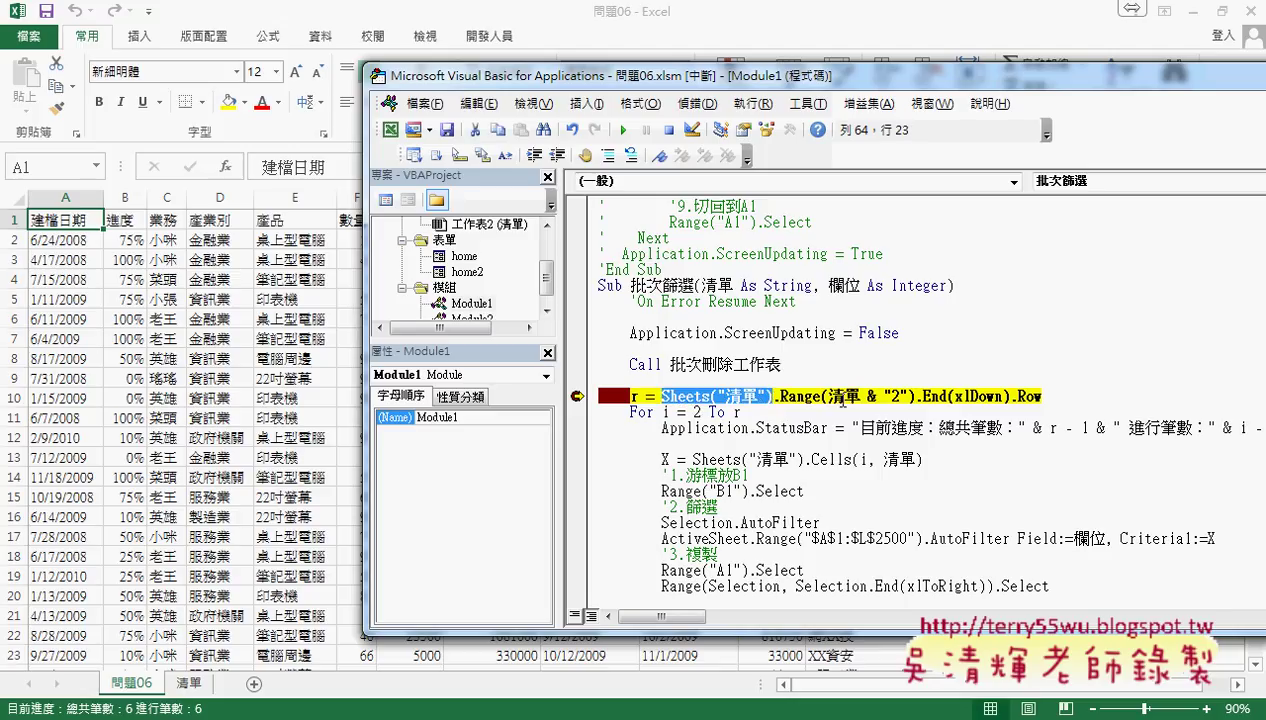
pyautogui.click(827, 400)
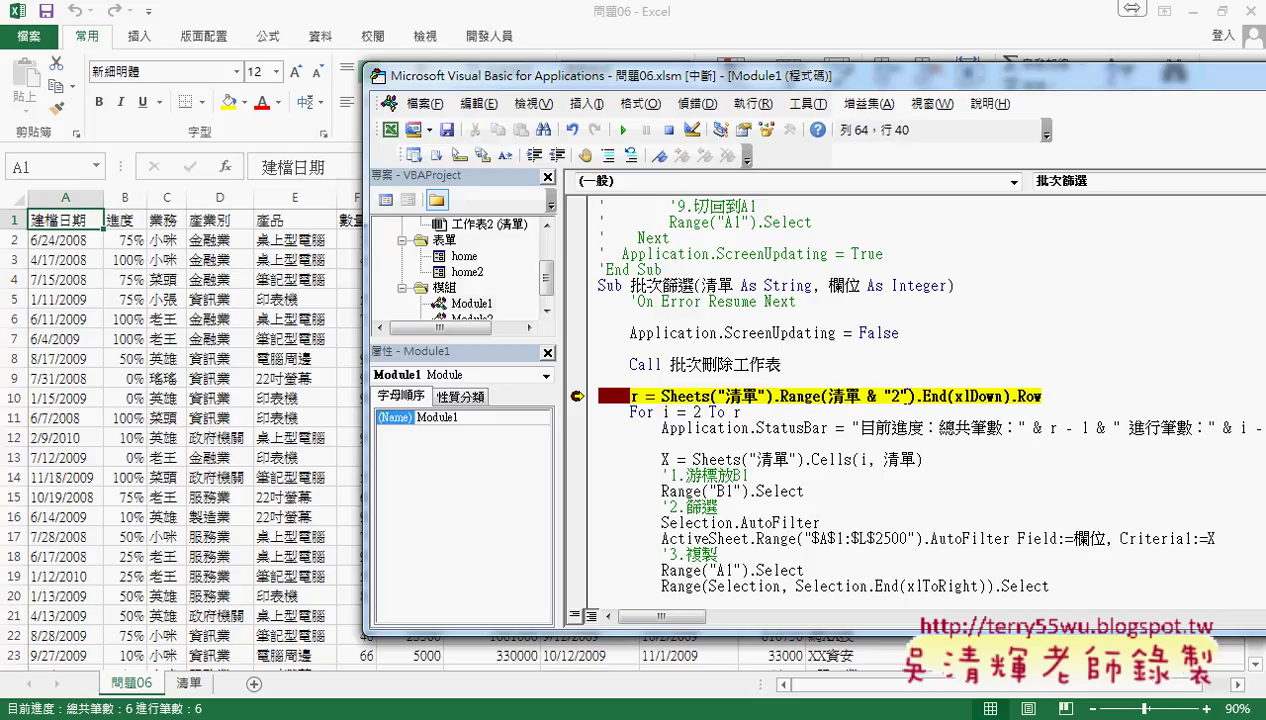
pyautogui.moveTo(904, 397); pyautogui.dragTo(818, 397)
pyautogui.moveTo(836, 402)
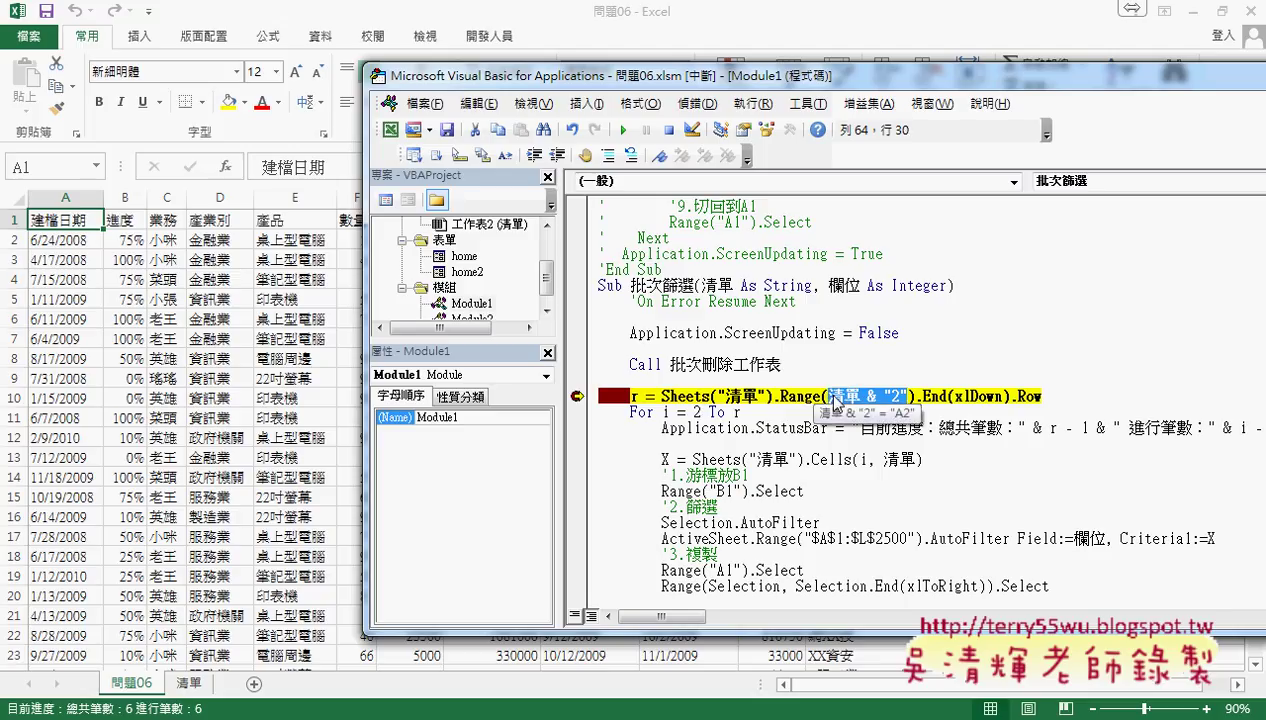
pyautogui.click(185, 684)
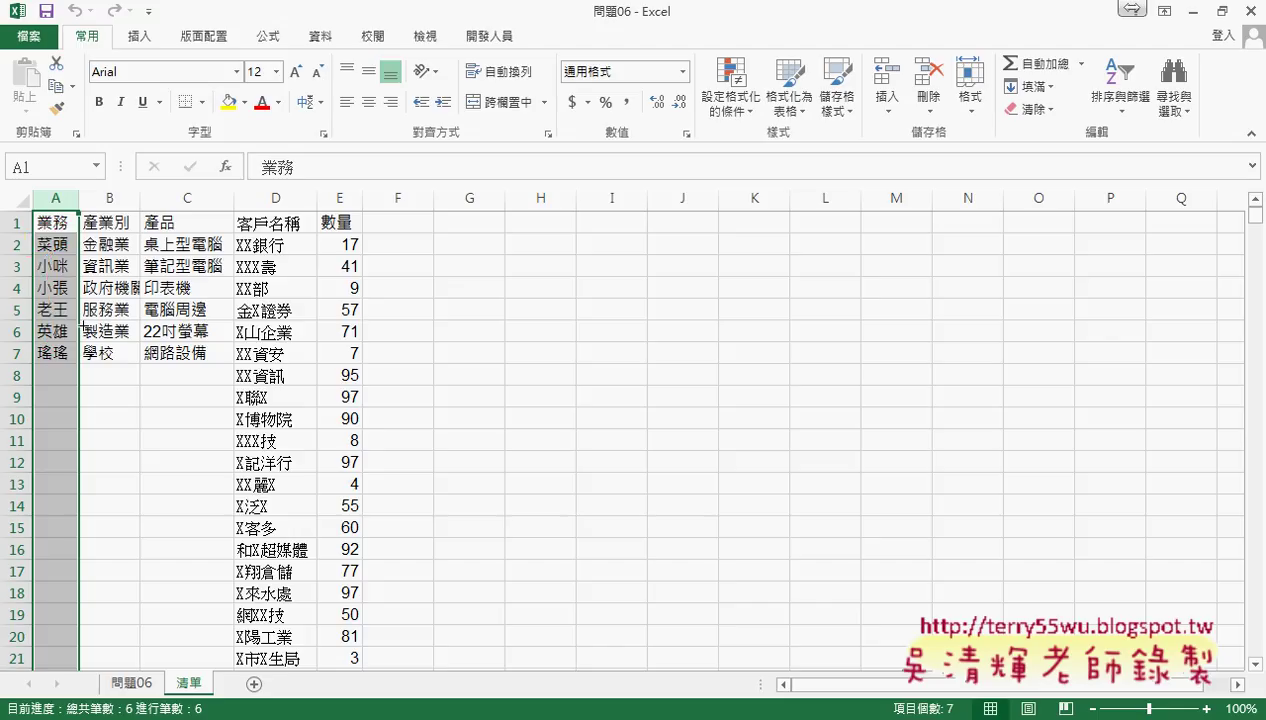
# Step: Step three lines so the status bar shows 總共筆數：6 進行筆數：1
pyautogui.moveTo(265, 683)
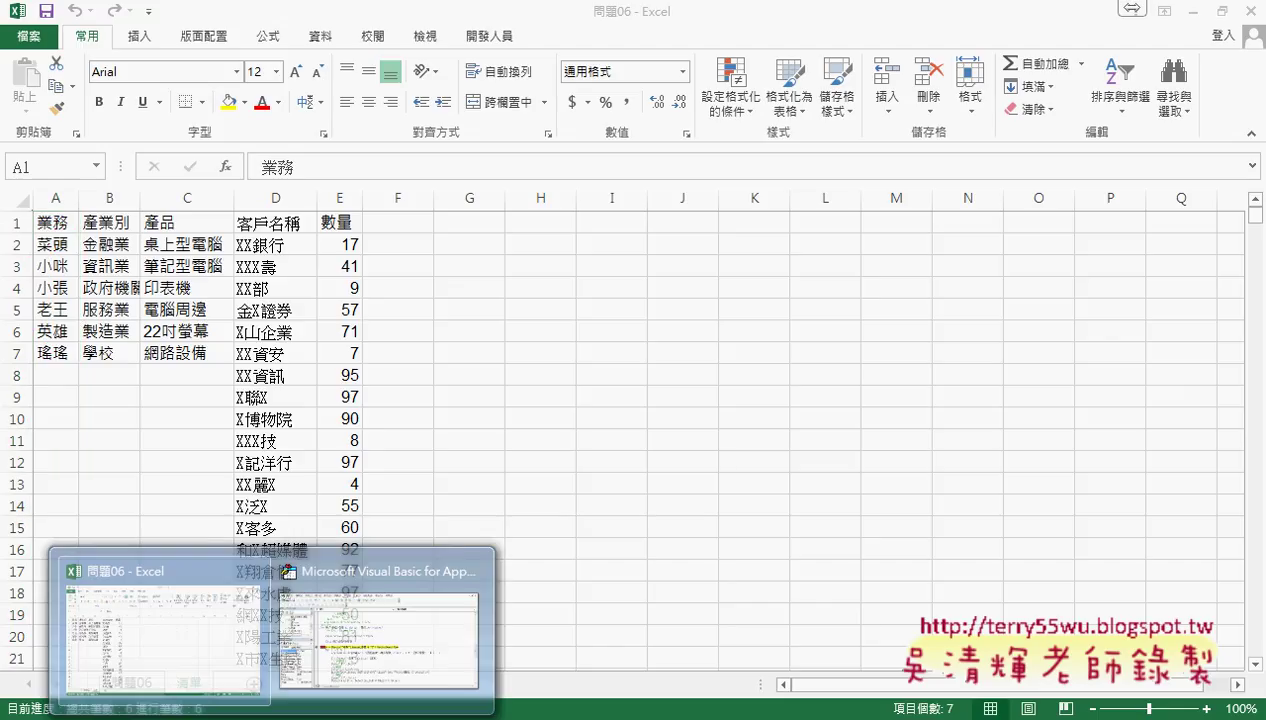
pyautogui.click(400, 630)
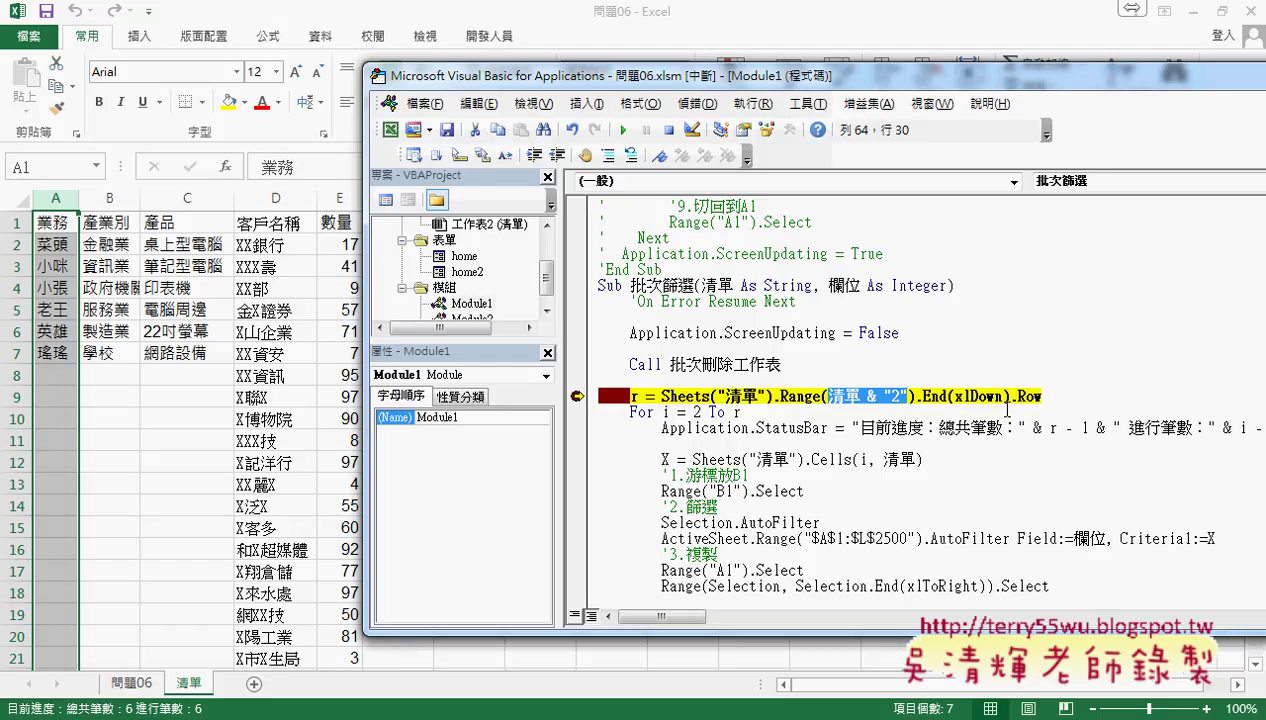
pyautogui.press('F8')
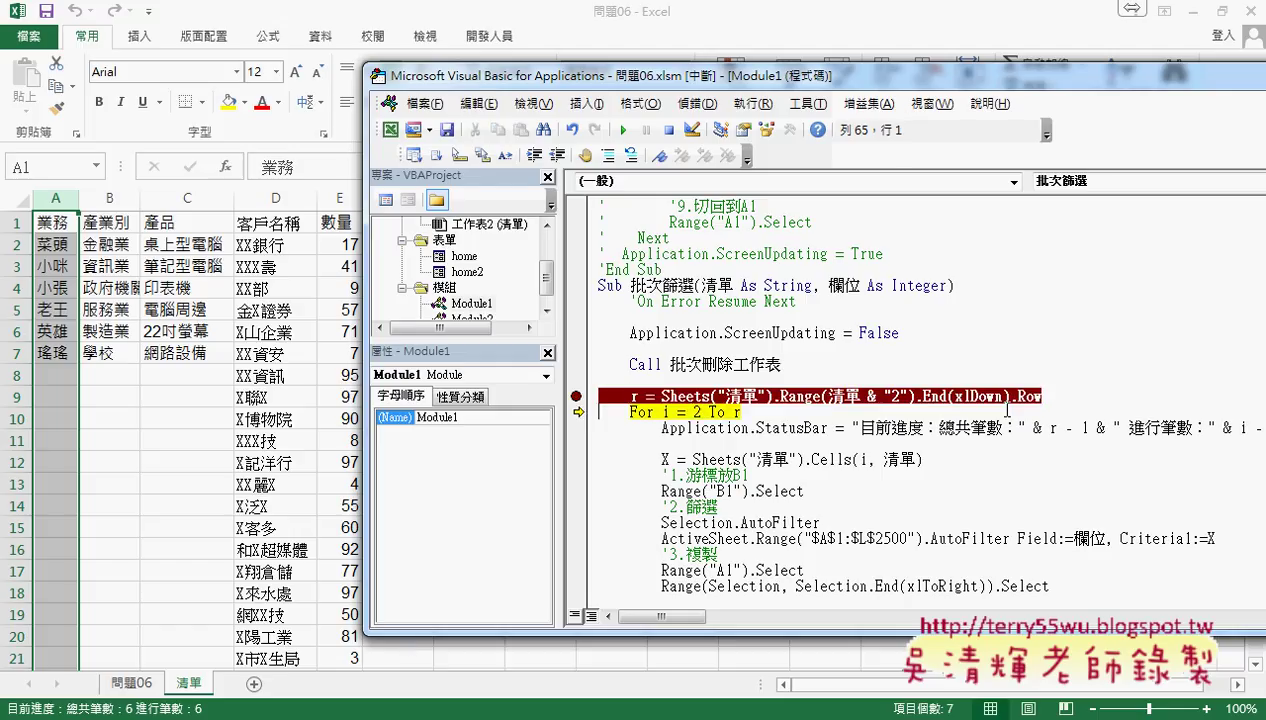
pyautogui.press('F8')
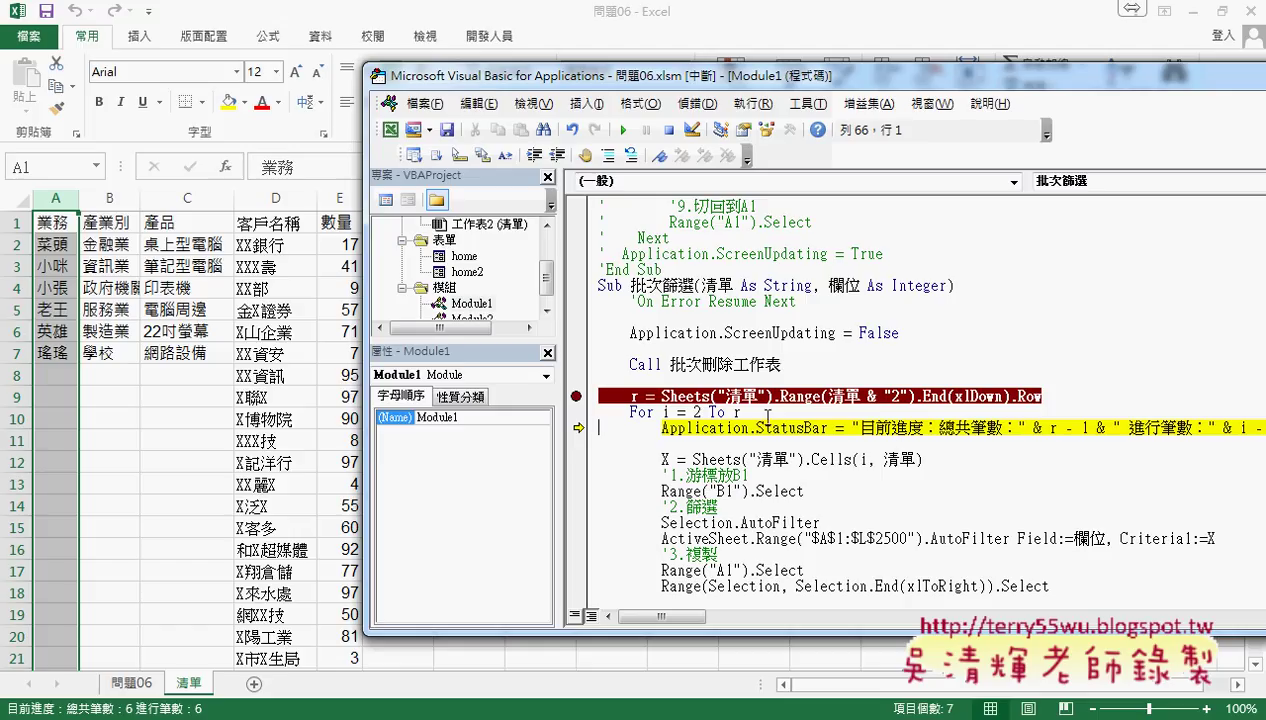
pyautogui.moveTo(737, 412)
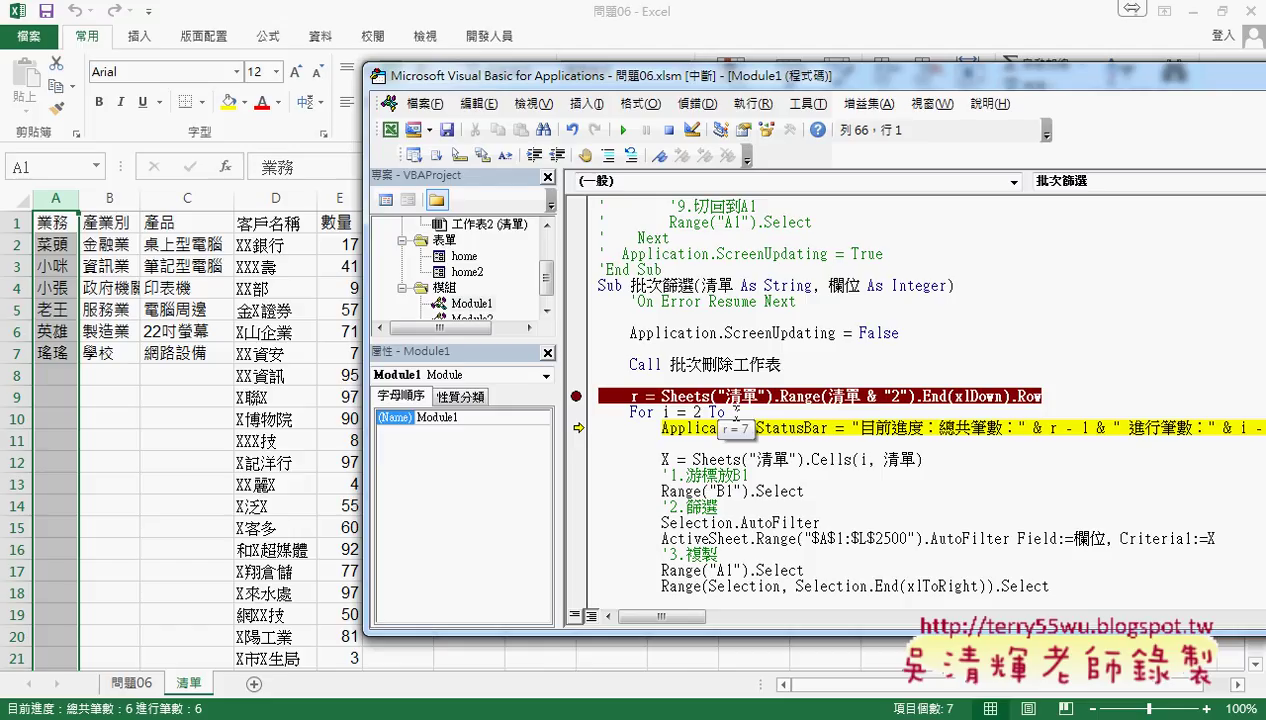
pyautogui.moveTo(793, 432)
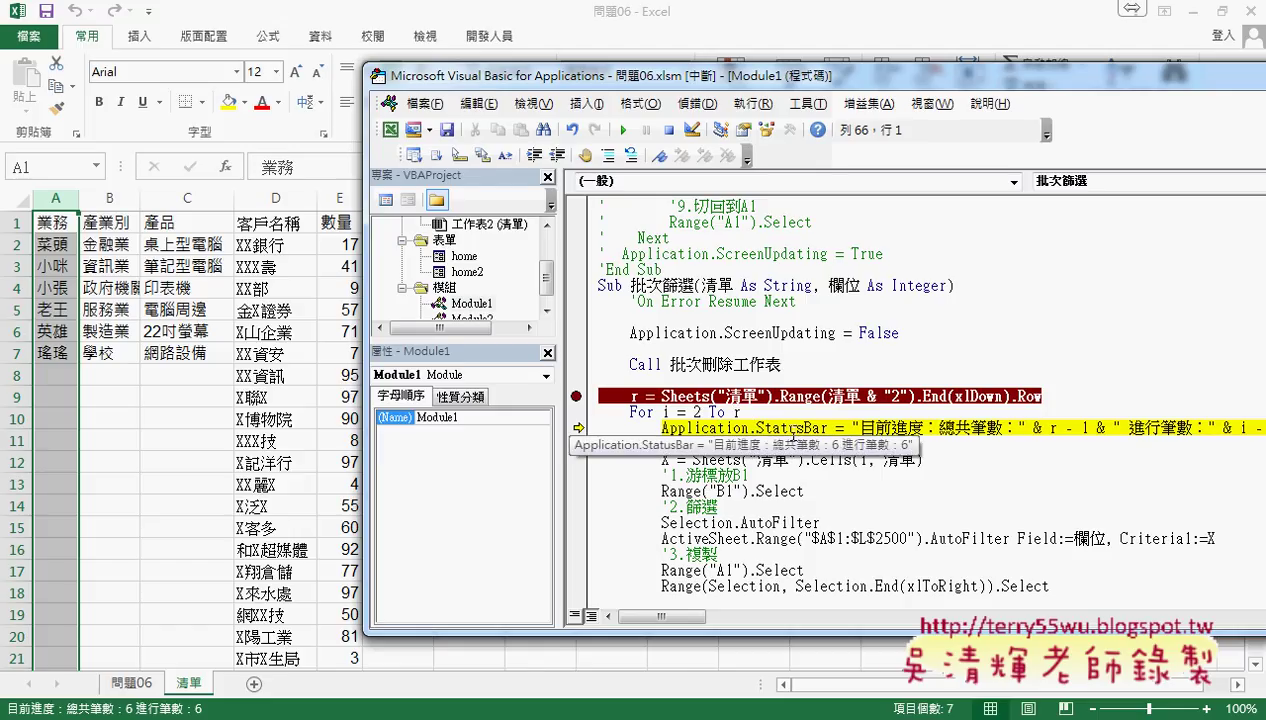
pyautogui.press('F8')
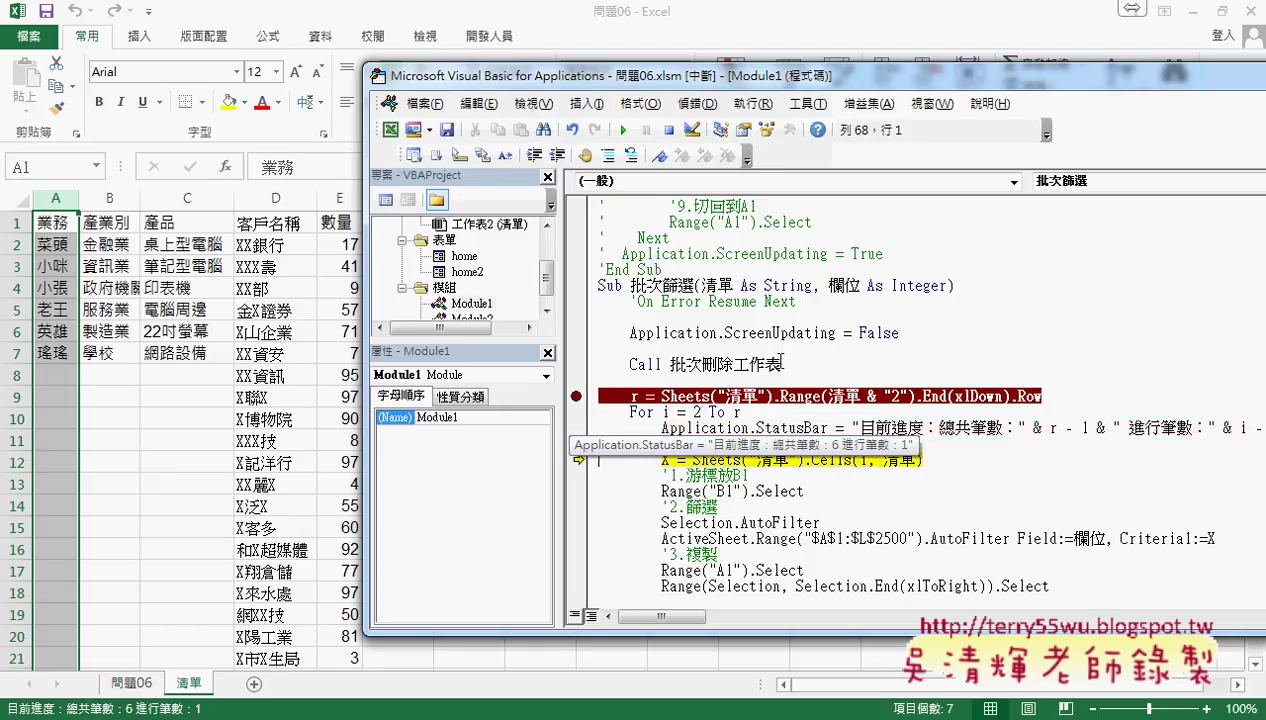
pyautogui.moveTo(752, 80); pyautogui.dragTo(470, 84)
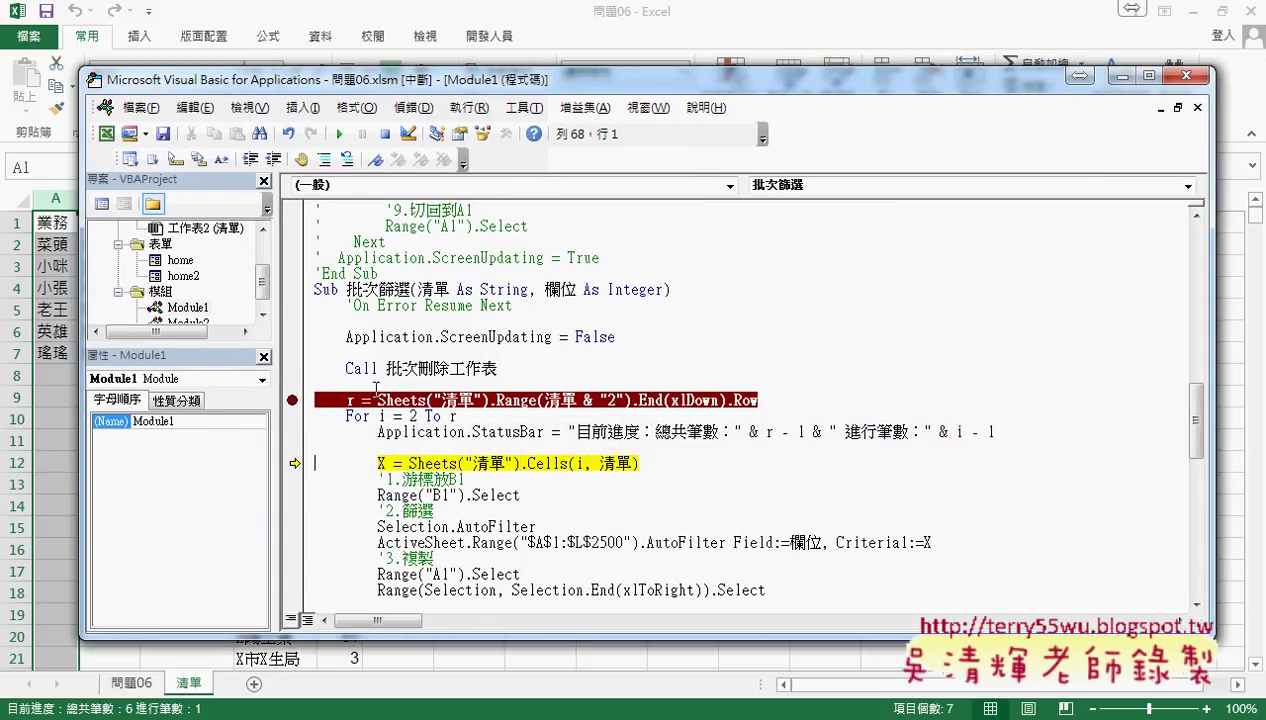
# Step: Inspect the values of r and r - 1 inside the For loop
pyautogui.doubleClick(350, 399)
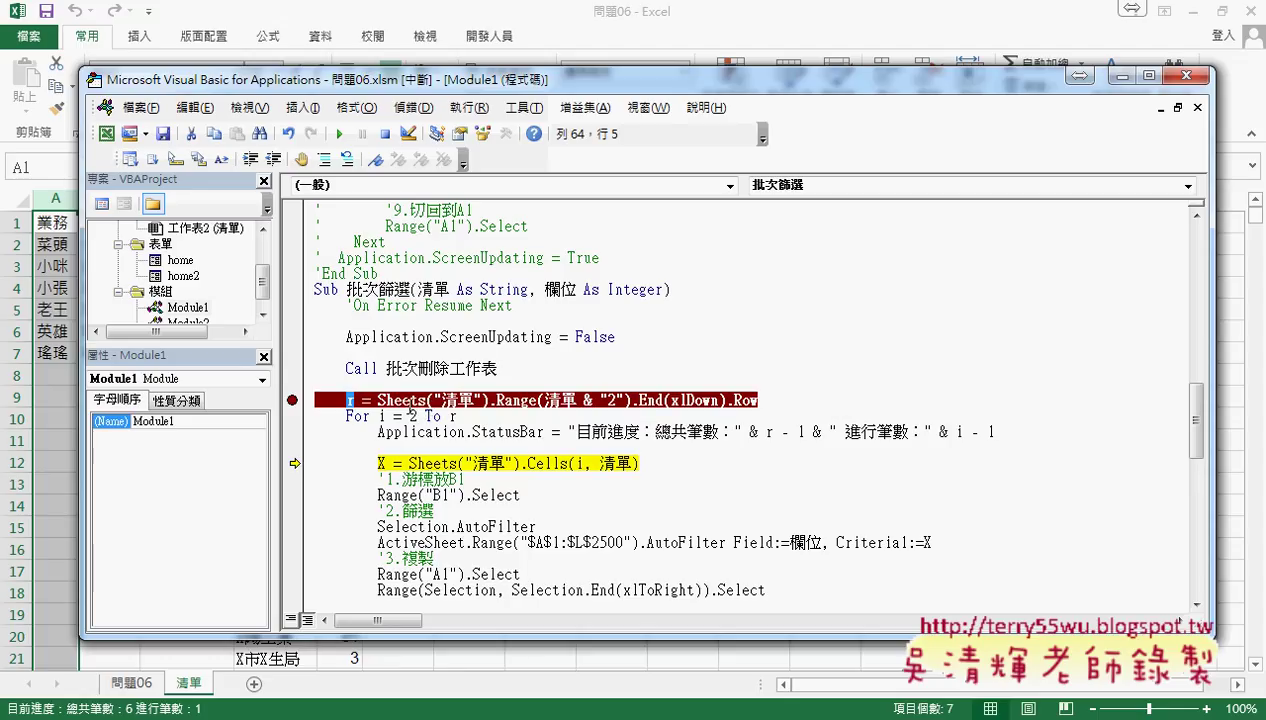
pyautogui.moveTo(452, 416)
pyautogui.moveTo(770, 432)
pyautogui.moveTo(766, 432); pyautogui.dragTo(807, 434)
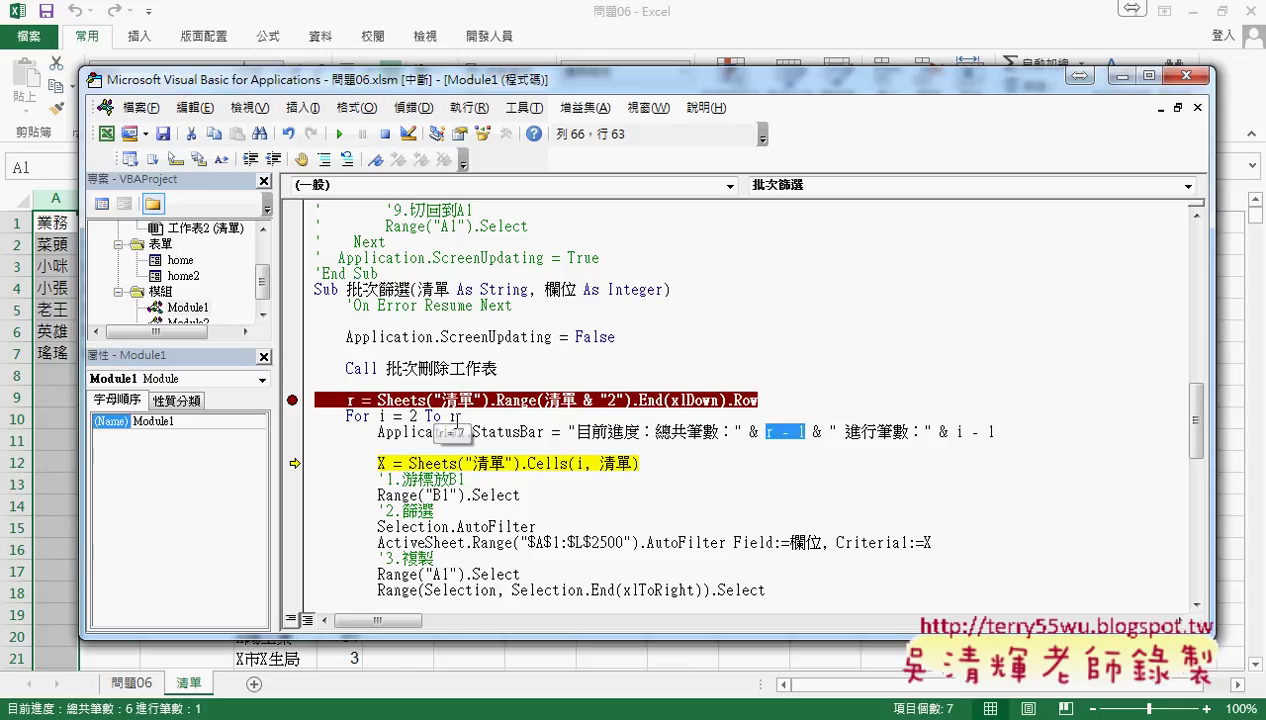
pyautogui.moveTo(770, 440)
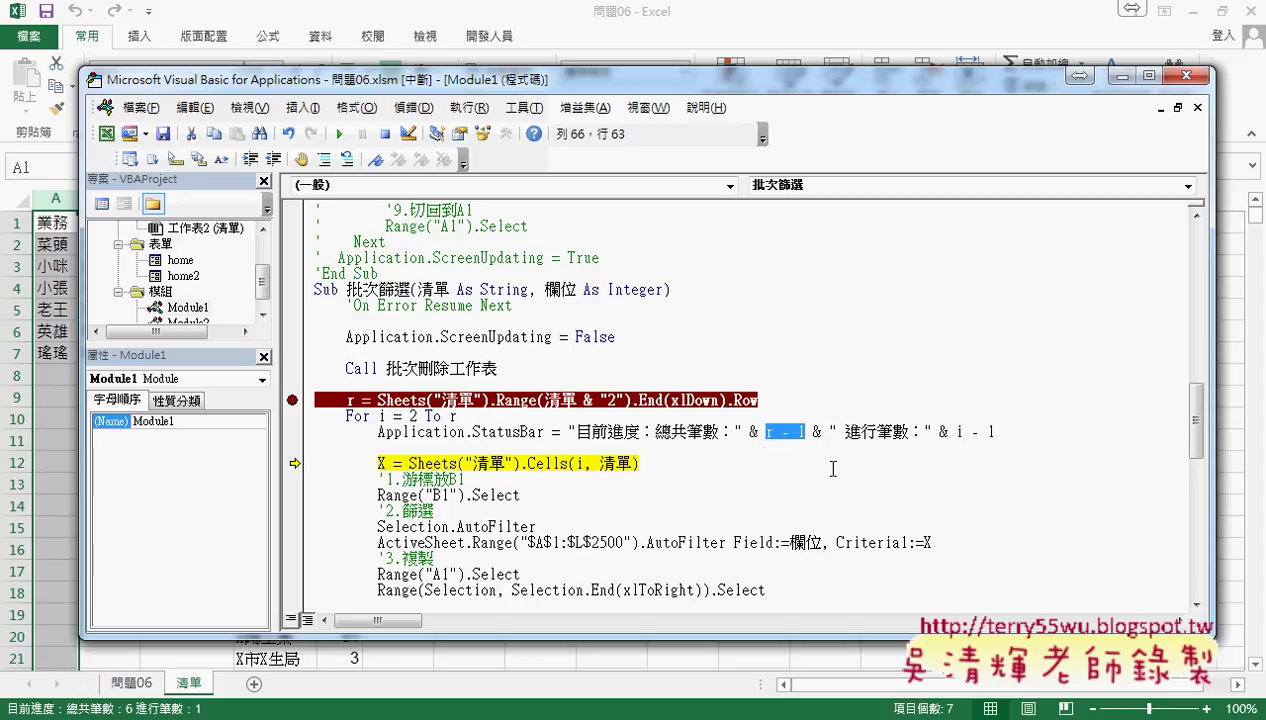
# Step: Step to the AutoFilter line, then continue so all six salesperson sheets are created
pyautogui.press('F8')
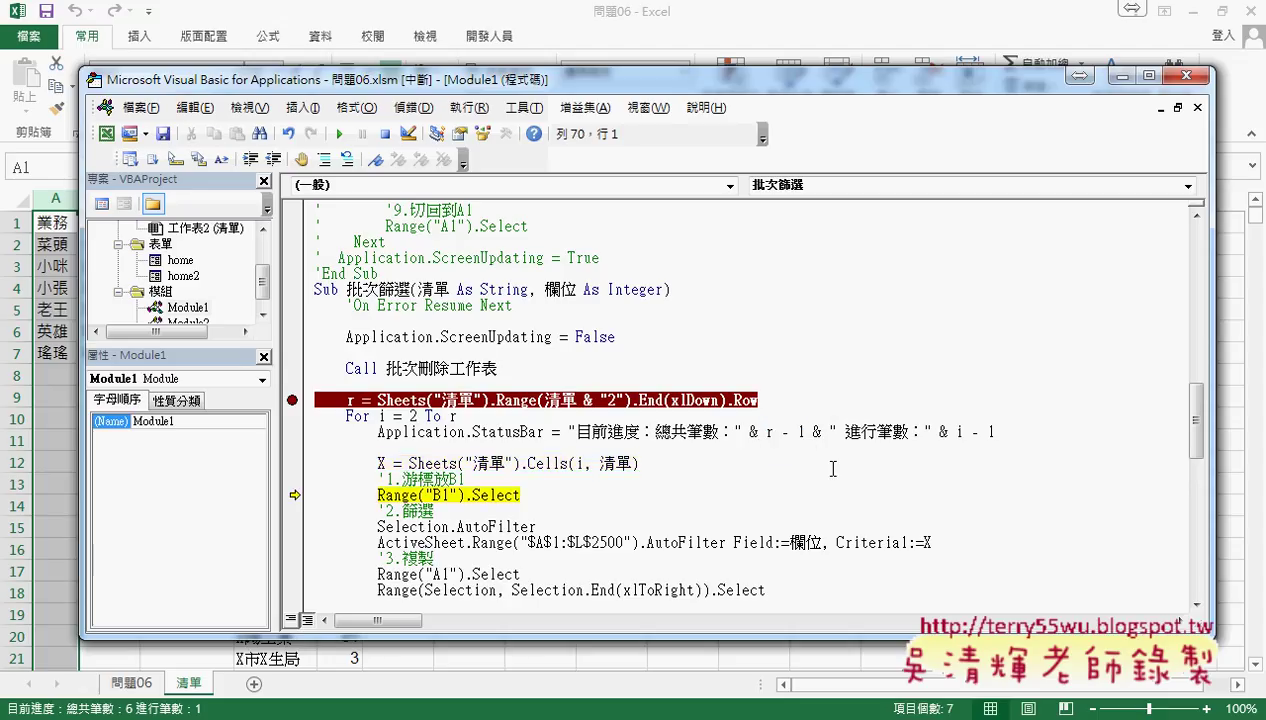
pyautogui.moveTo(382, 462)
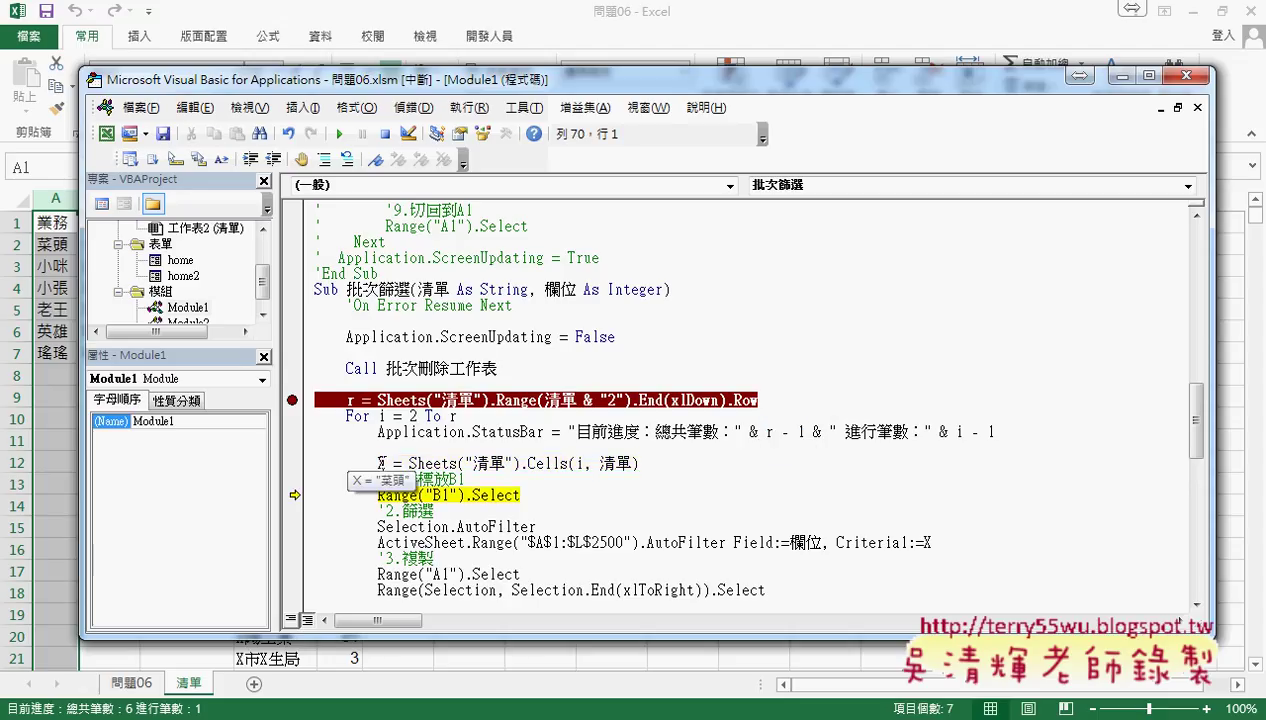
pyautogui.press('F8')
pyautogui.press('F8')
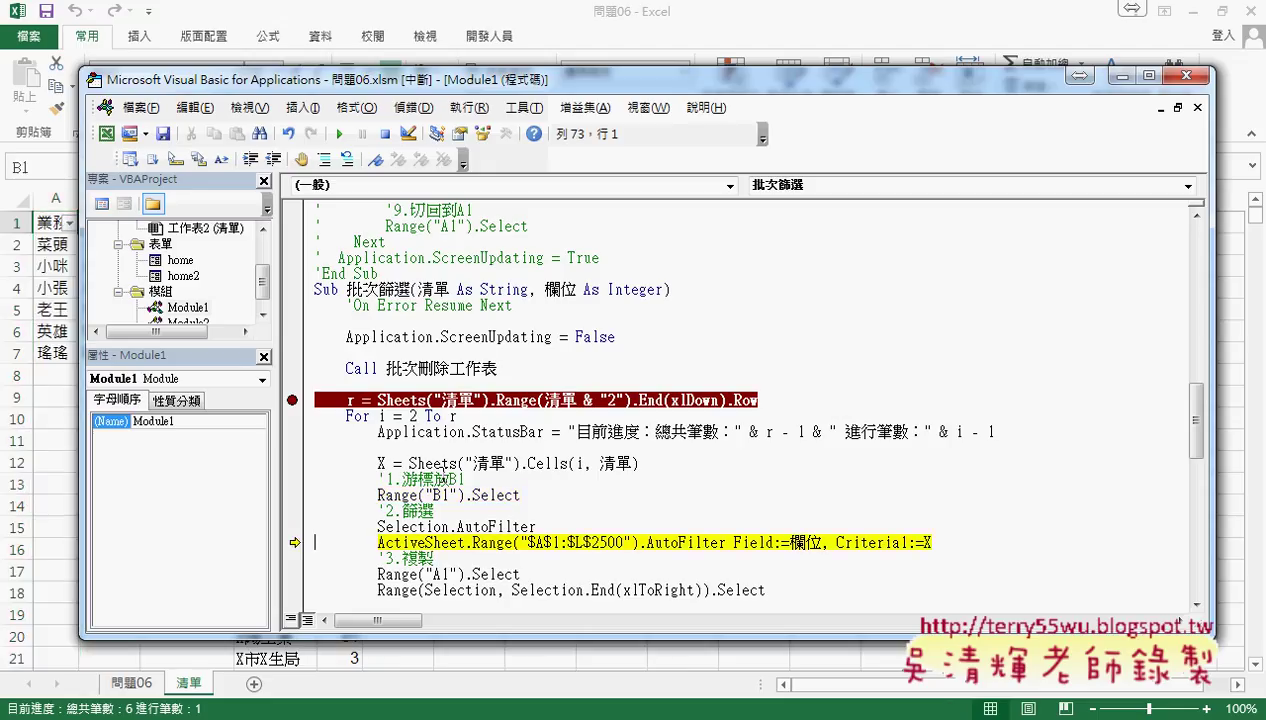
pyautogui.moveTo(805, 544)
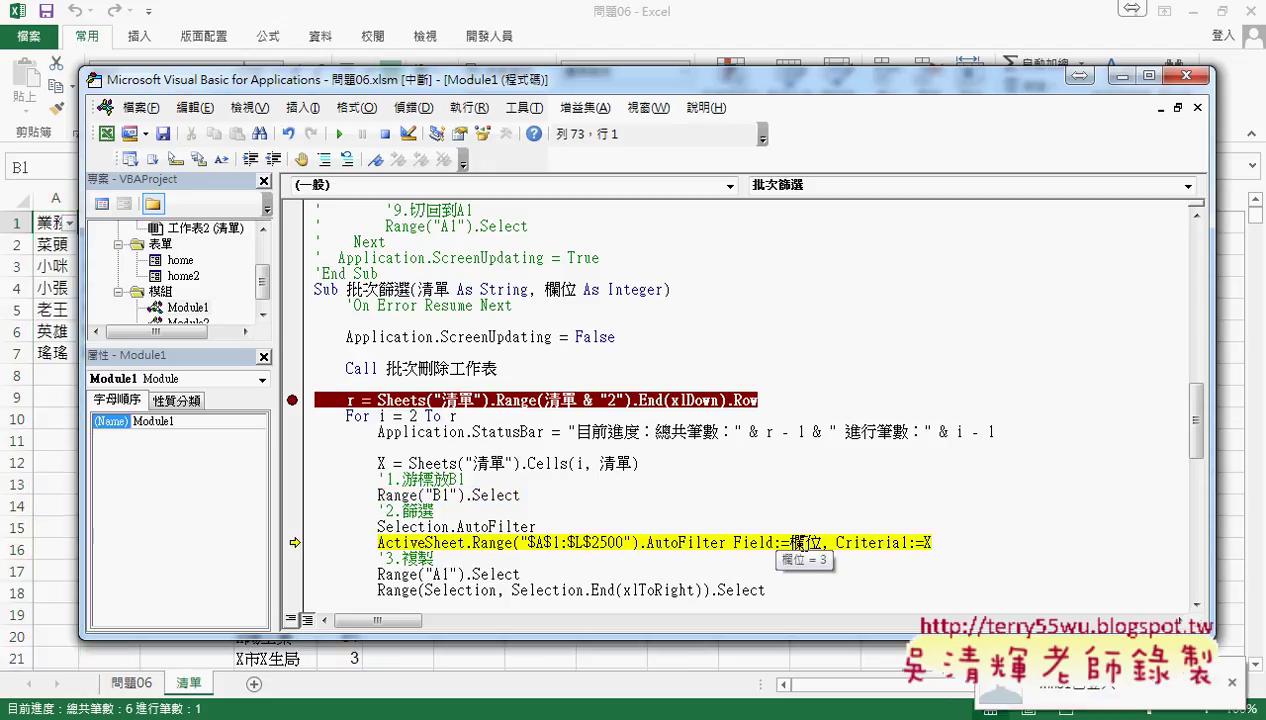
pyautogui.moveTo(928, 543)
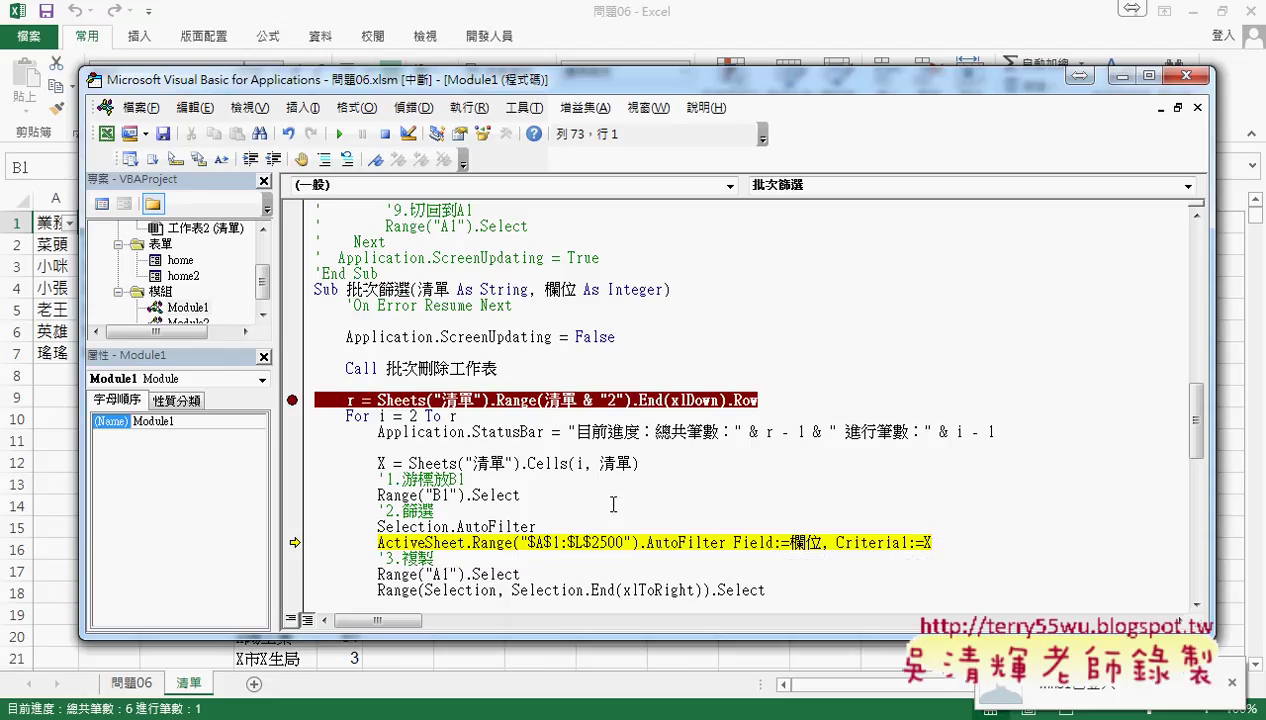
pyautogui.click(341, 134)
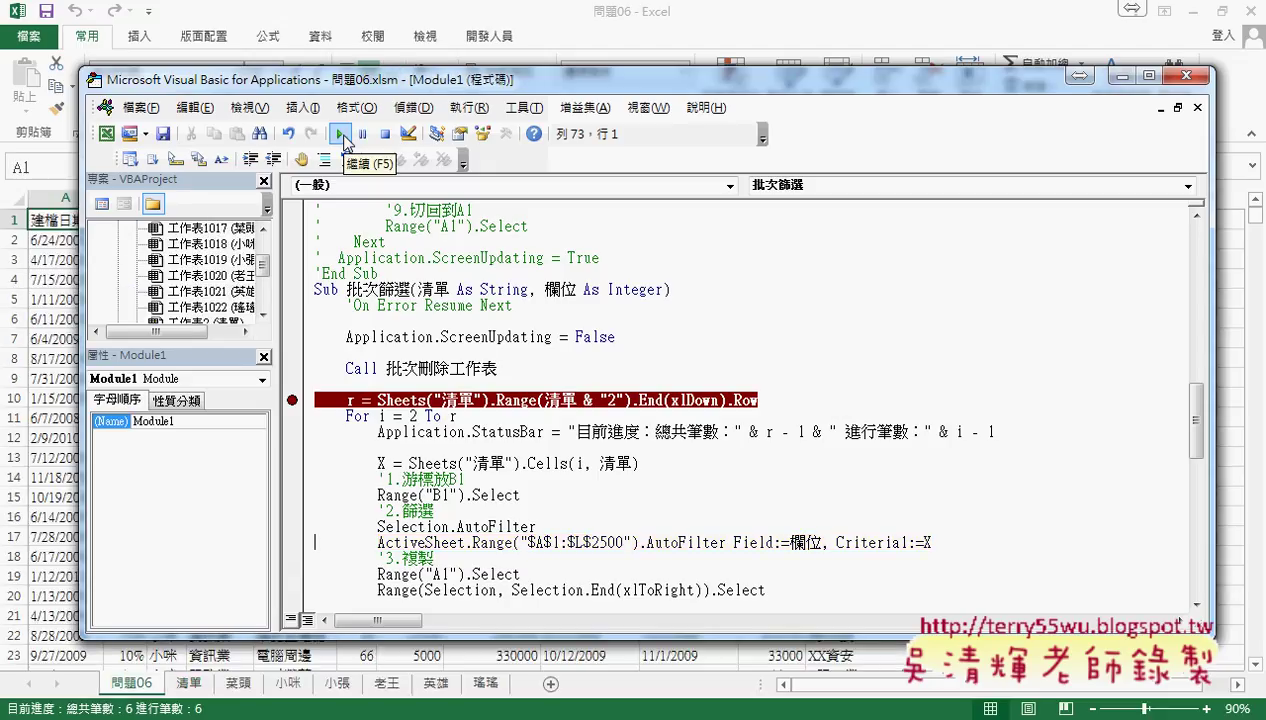
# Step: Remove the breakpoint from the r assignment line in 批次篩選
pyautogui.click(295, 400)
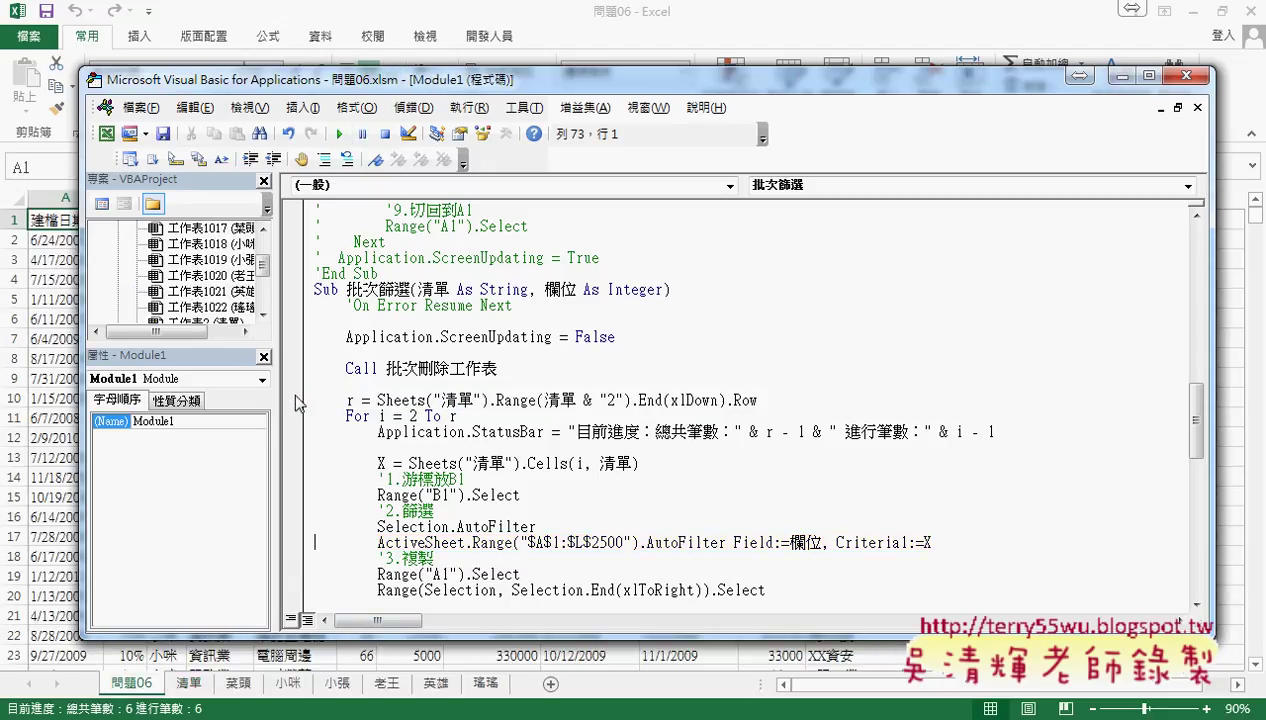
pyautogui.scroll(-3, 452, 452)
pyautogui.scroll(-10, 452, 452)
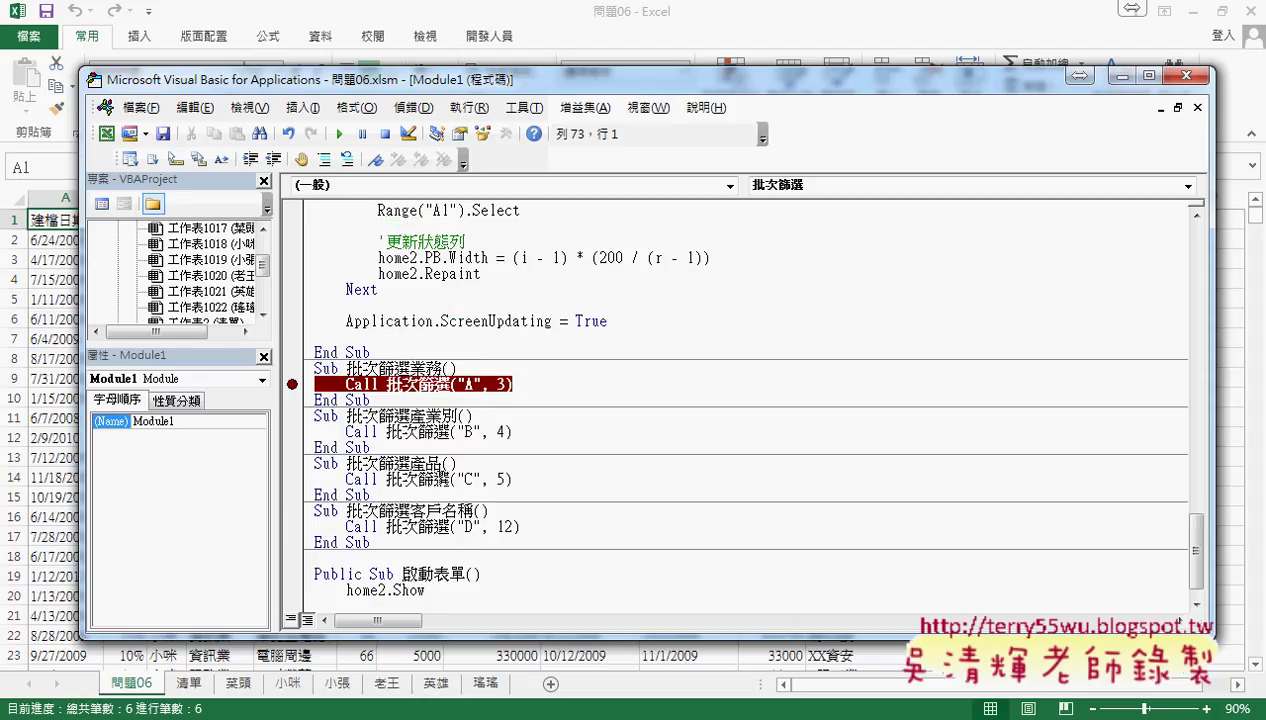
# Step: Highlight field argument 4 in the 批次篩選產業別 call and enlarge the project tree
pyautogui.click(424, 431)
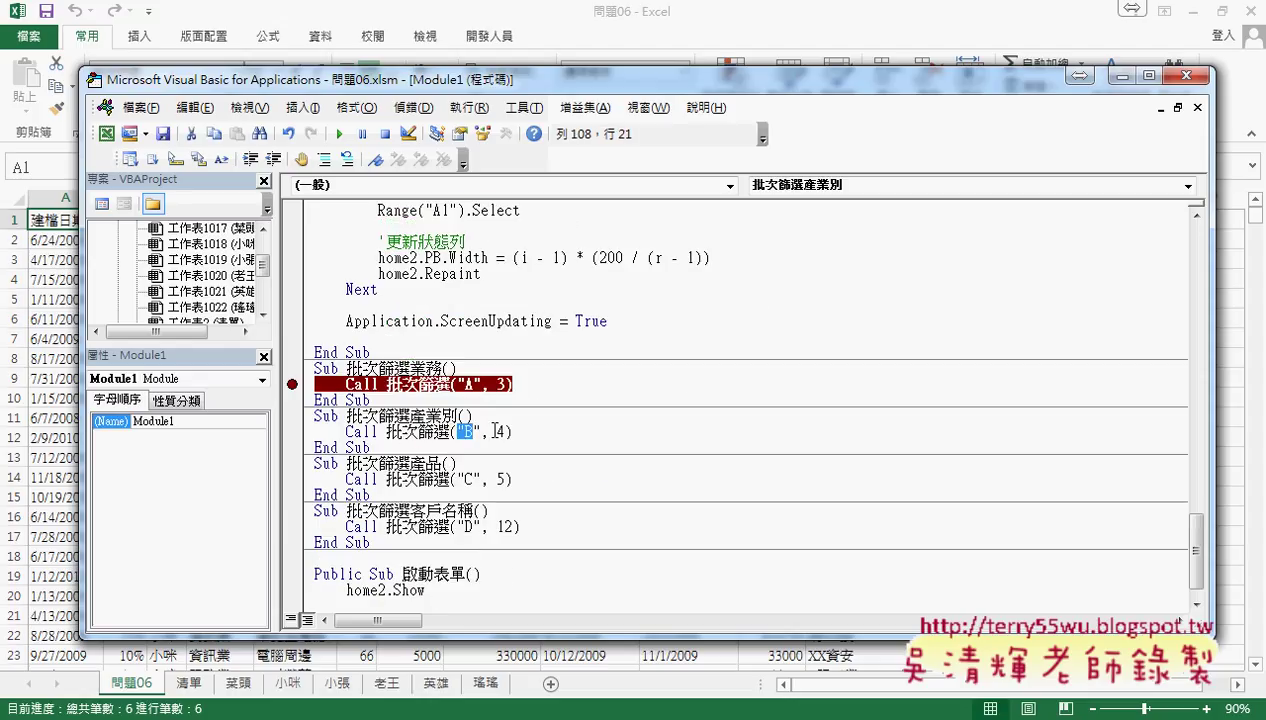
pyautogui.moveTo(495, 431); pyautogui.dragTo(507, 431)
pyautogui.moveTo(239, 347); pyautogui.dragTo(239, 440)
# Step: Open the home and home2 forms, run 快速分類, and drop down its category list
pyautogui.doubleClick(180, 355)
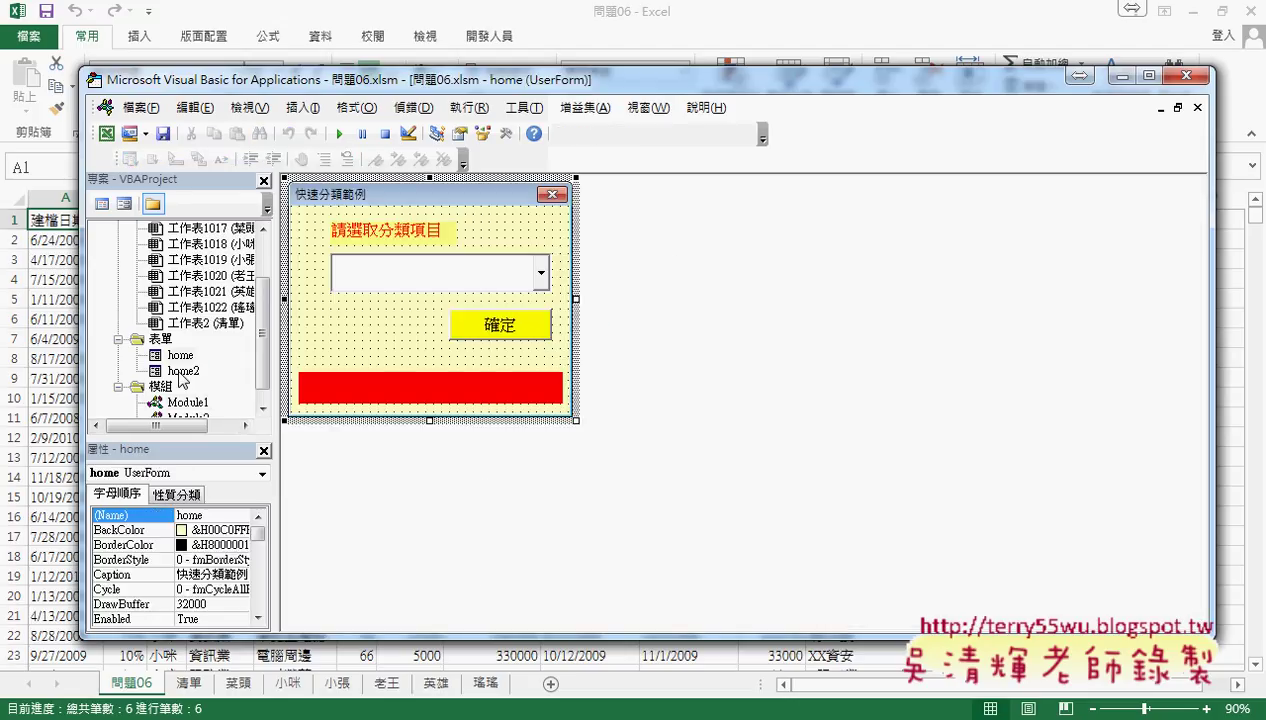
pyautogui.doubleClick(182, 371)
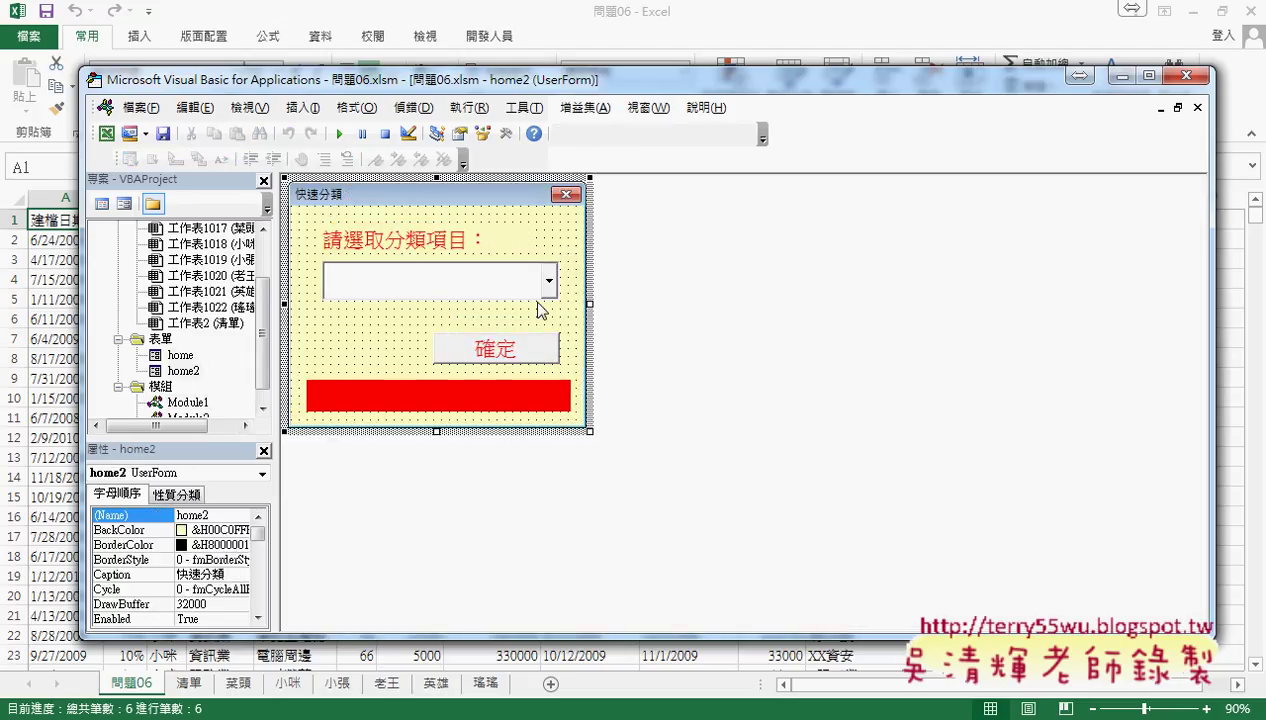
pyautogui.click(339, 133)
pyautogui.click(747, 336)
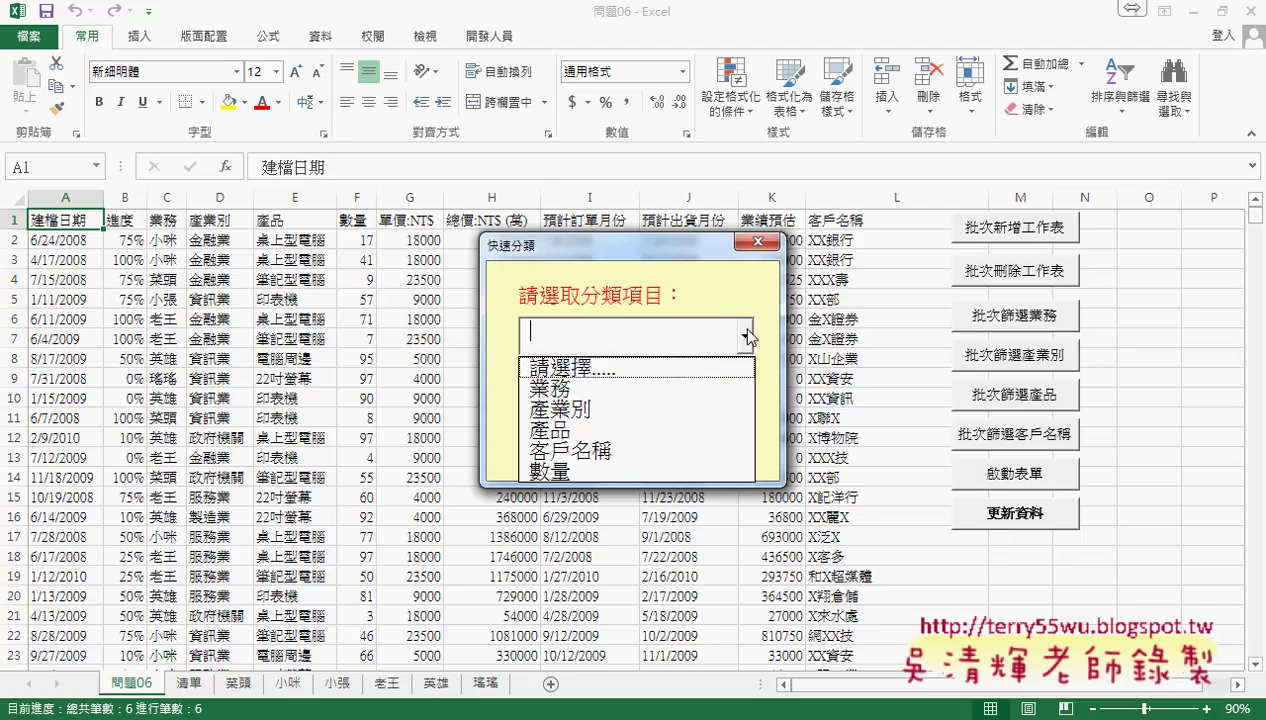